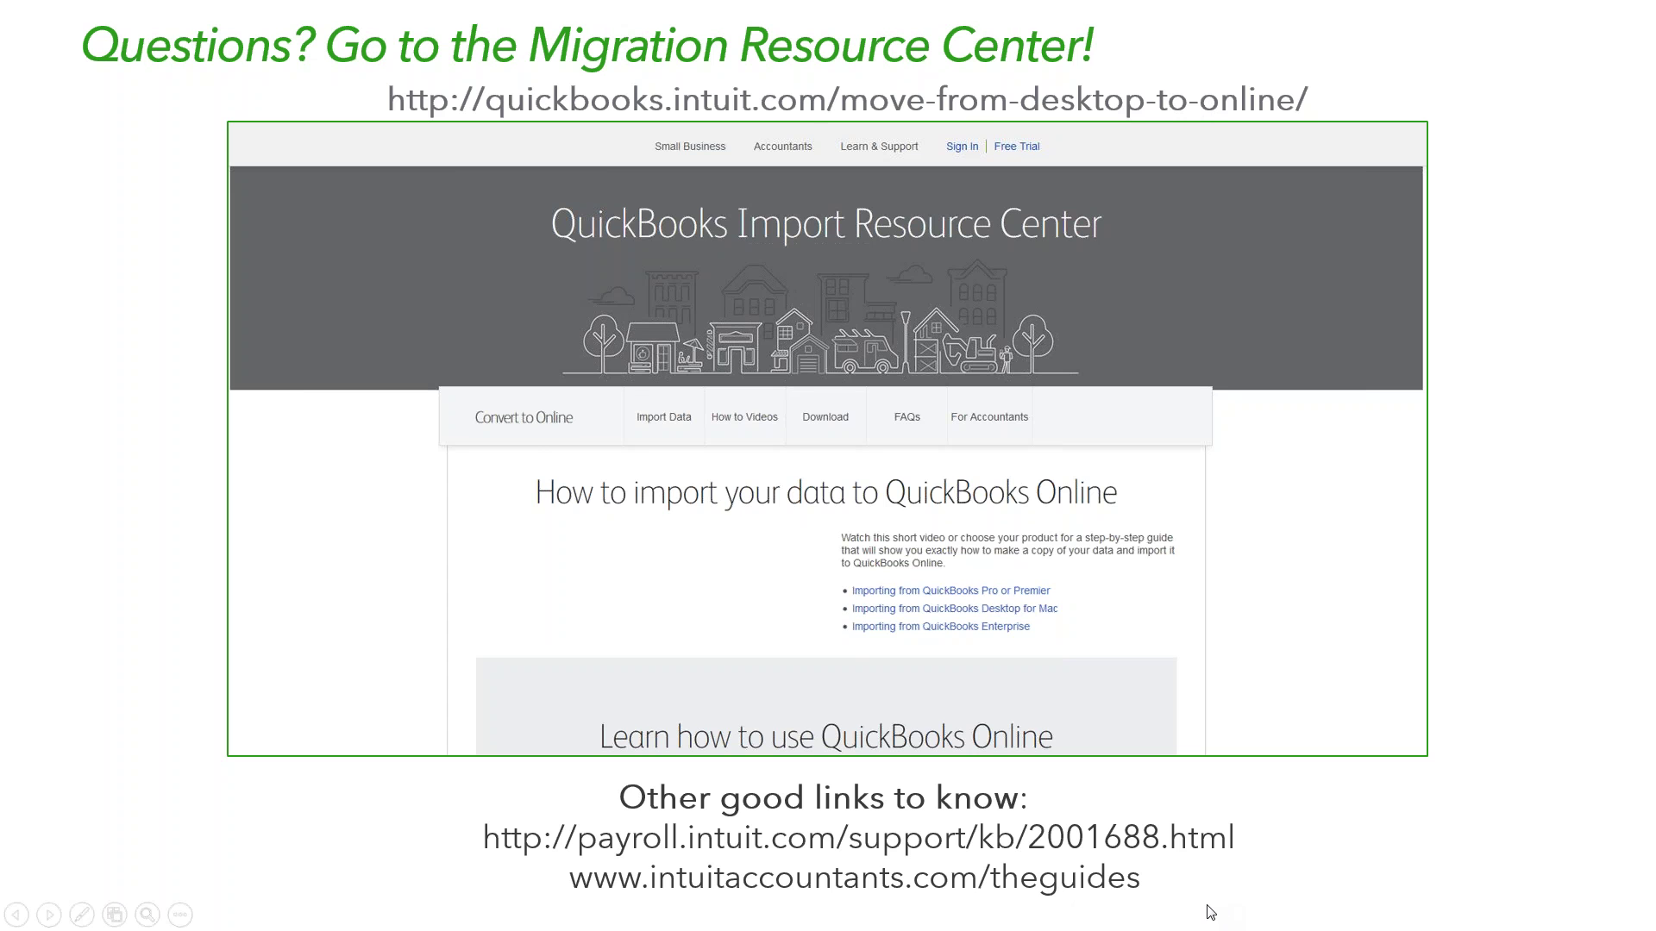
# - Advance the PowerPoint slideshow to the Demo slide
pyautogui.press('Right')
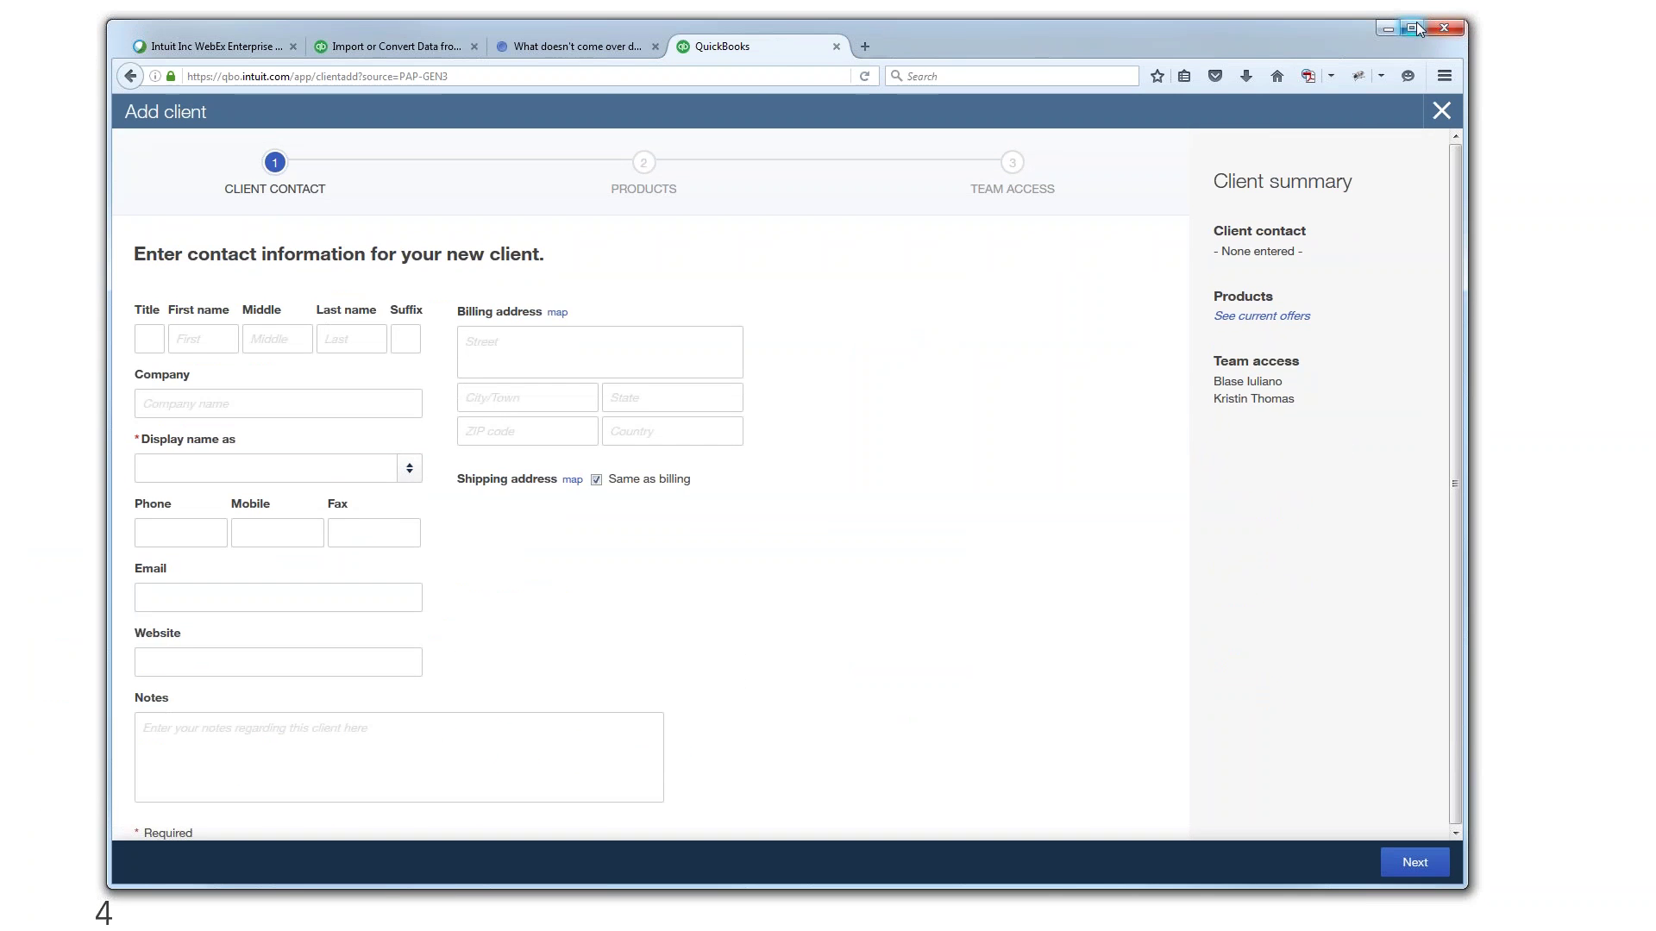
# - Close the Add client form and open the Accounting, Inc. - DIY client list in a maximized browser
pyautogui.click(1448, 110)
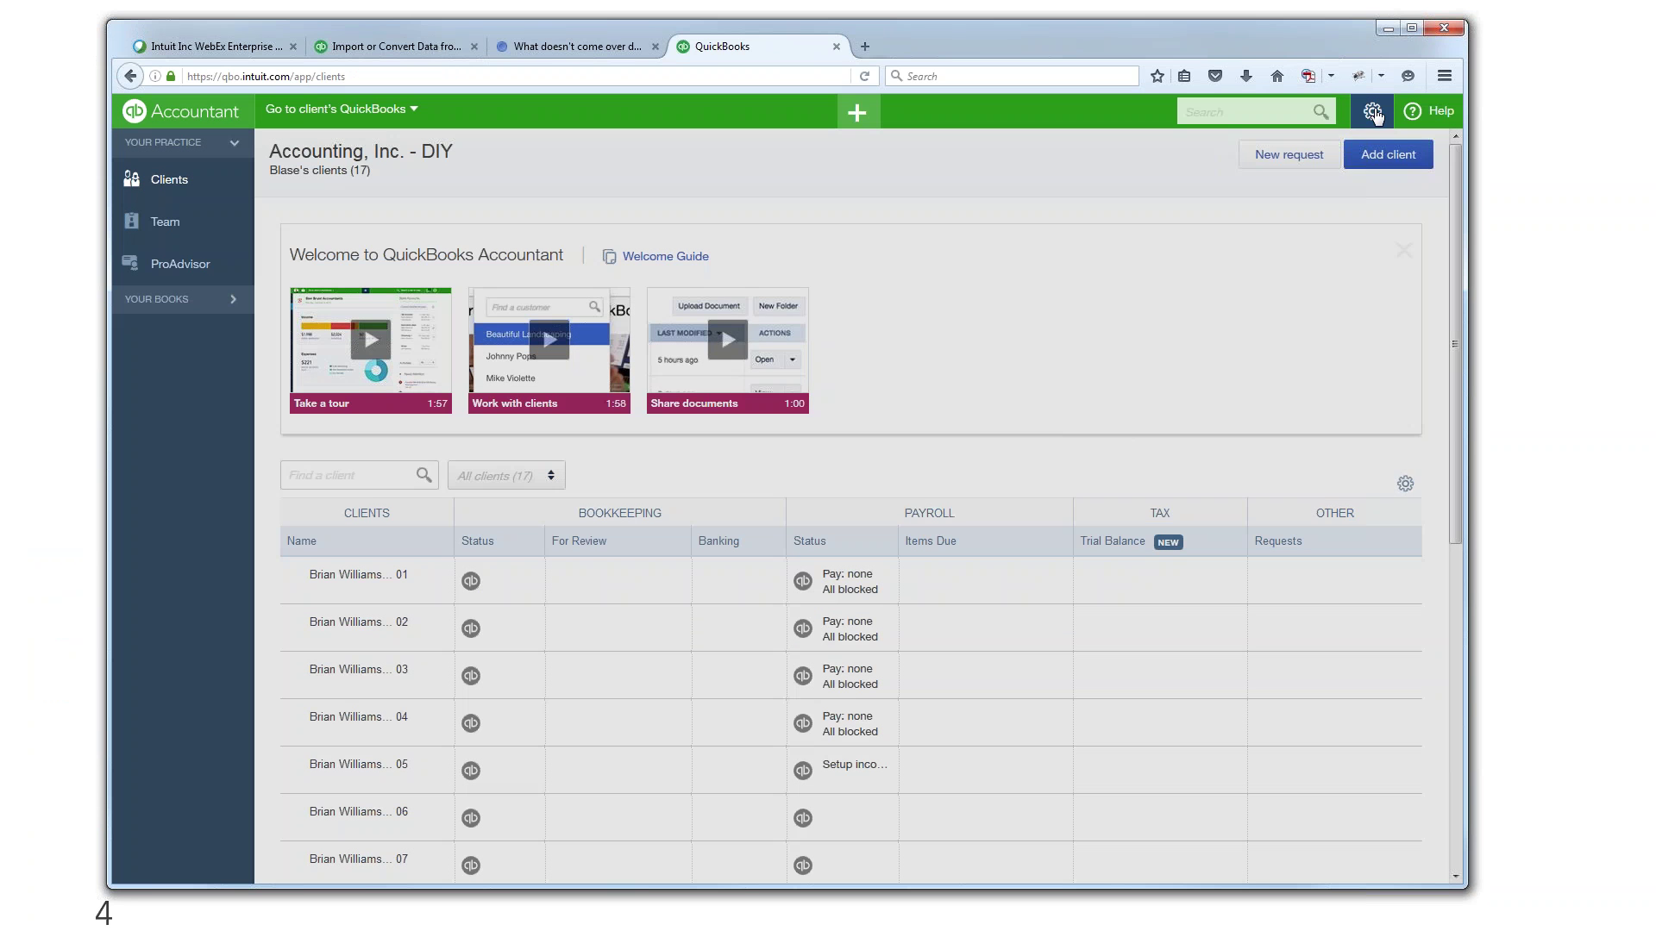
pyautogui.click(1372, 110)
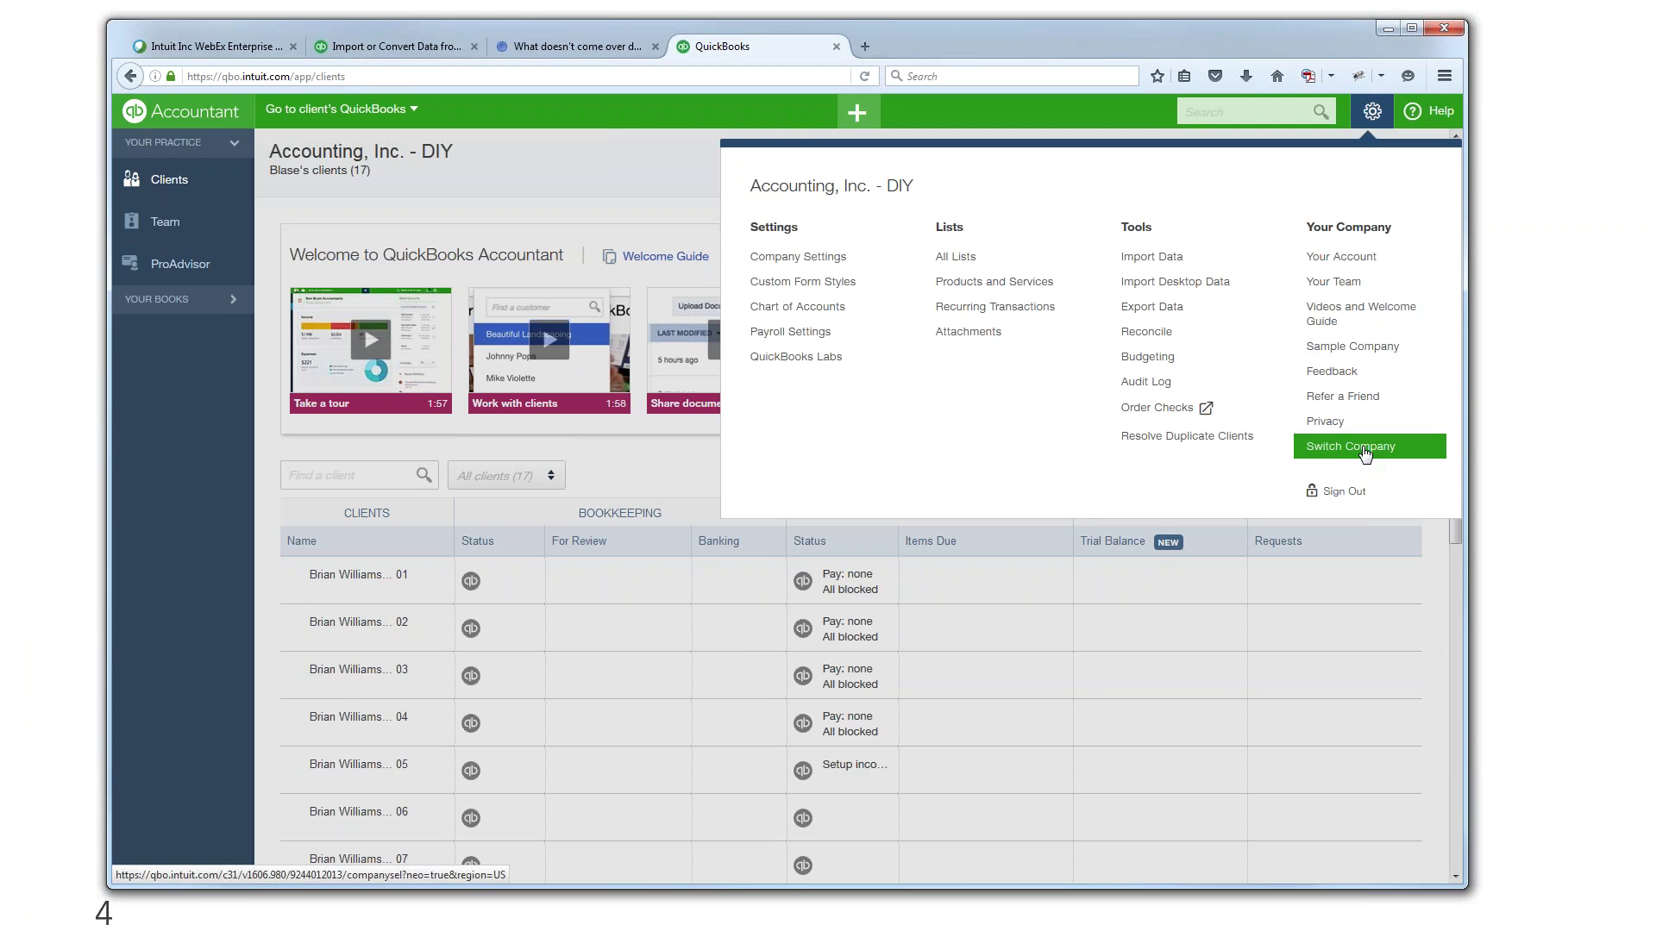
pyautogui.click(1364, 449)
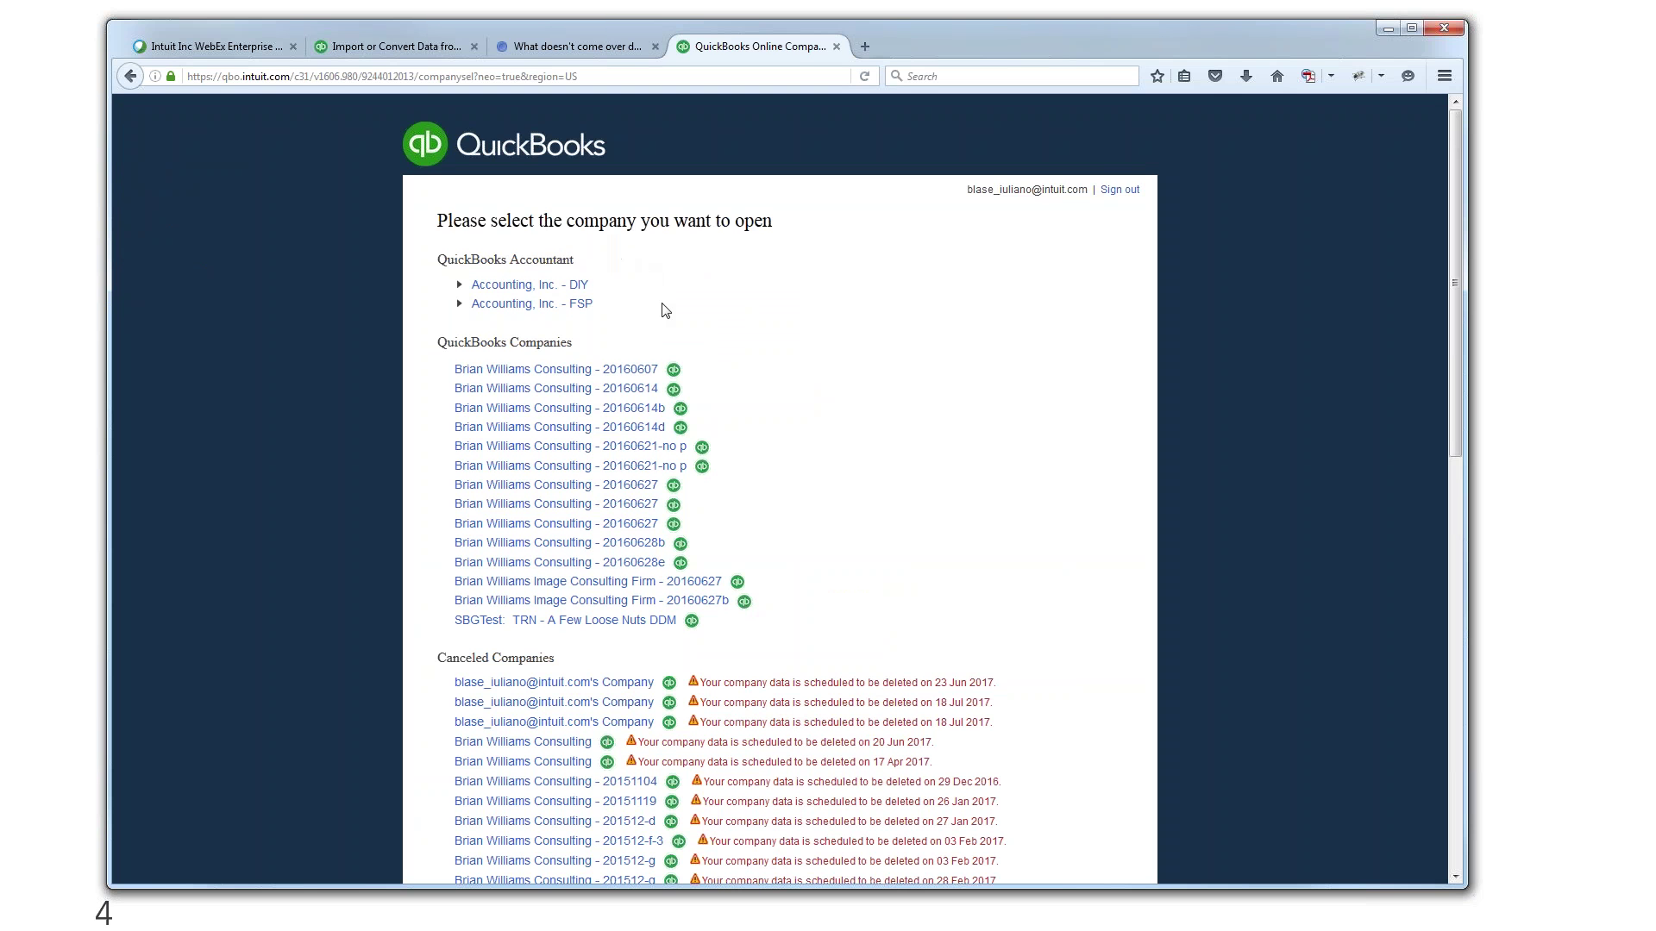
pyautogui.click(1411, 28)
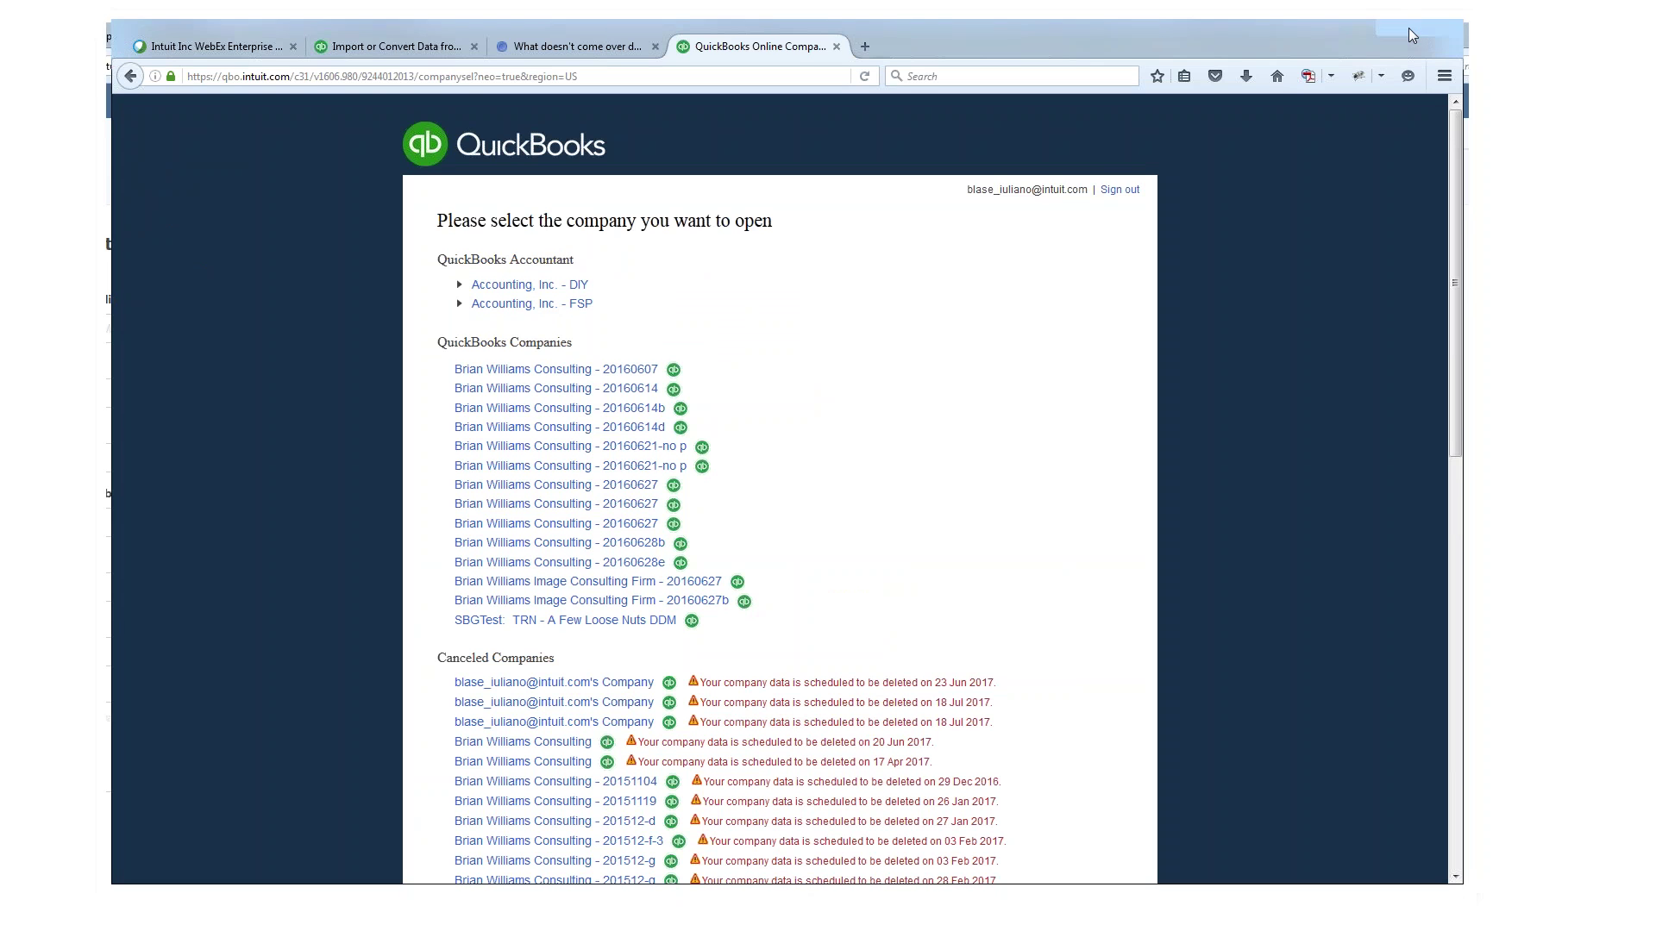
pyautogui.click(572, 255)
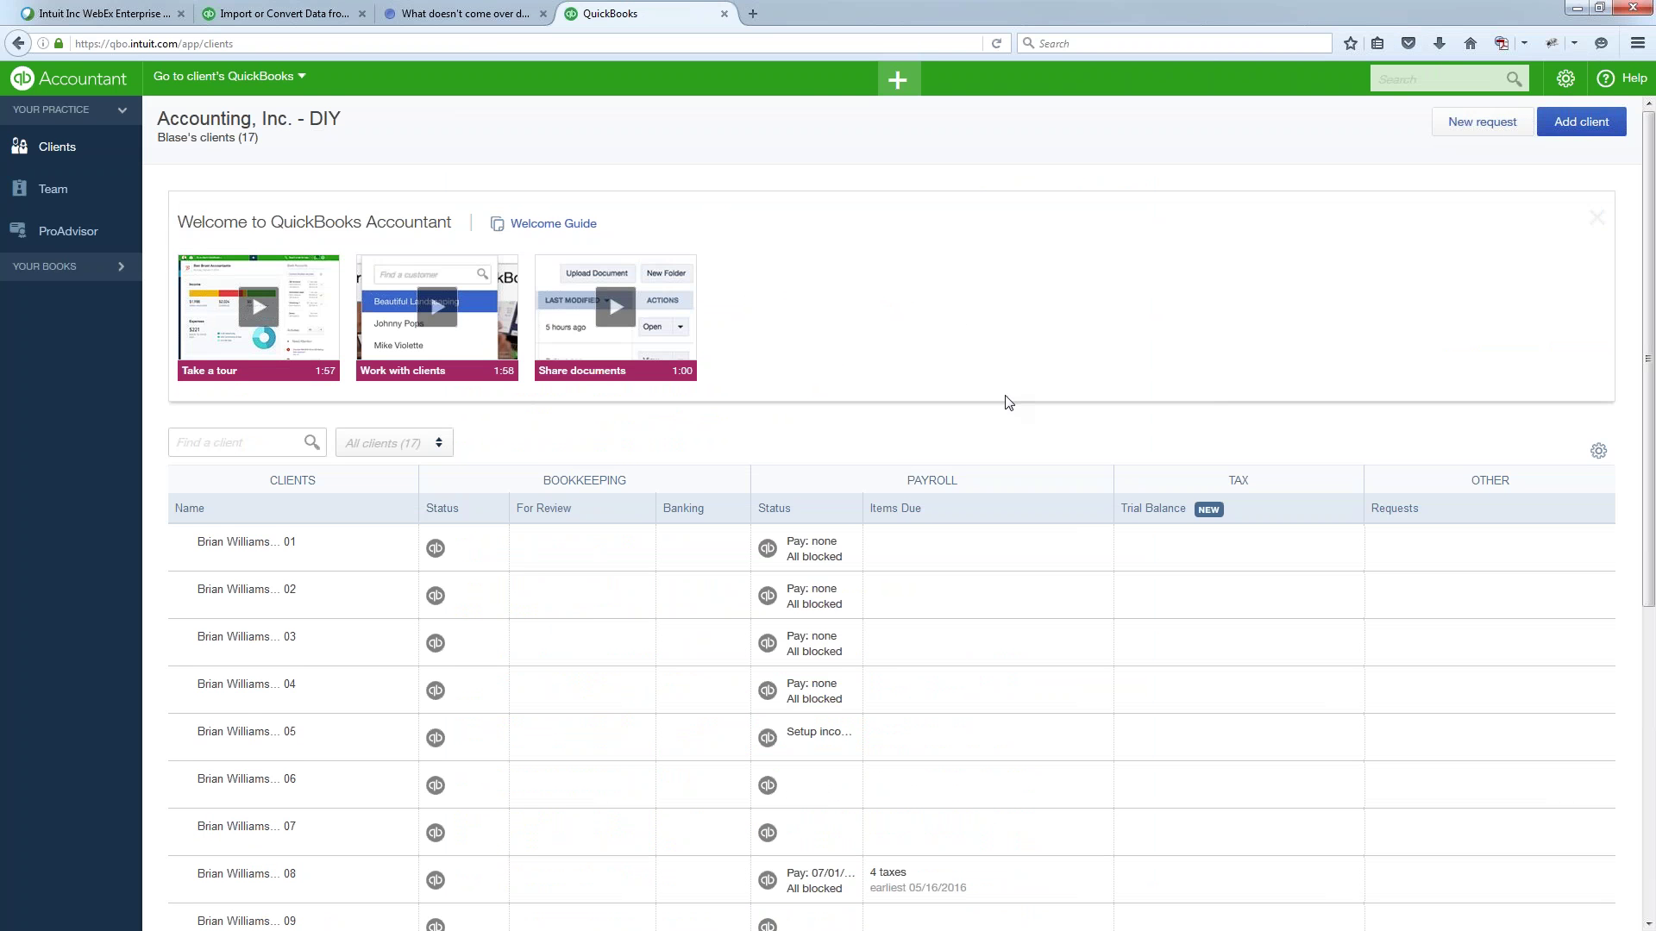
pyautogui.scroll(-3, 1009, 403)
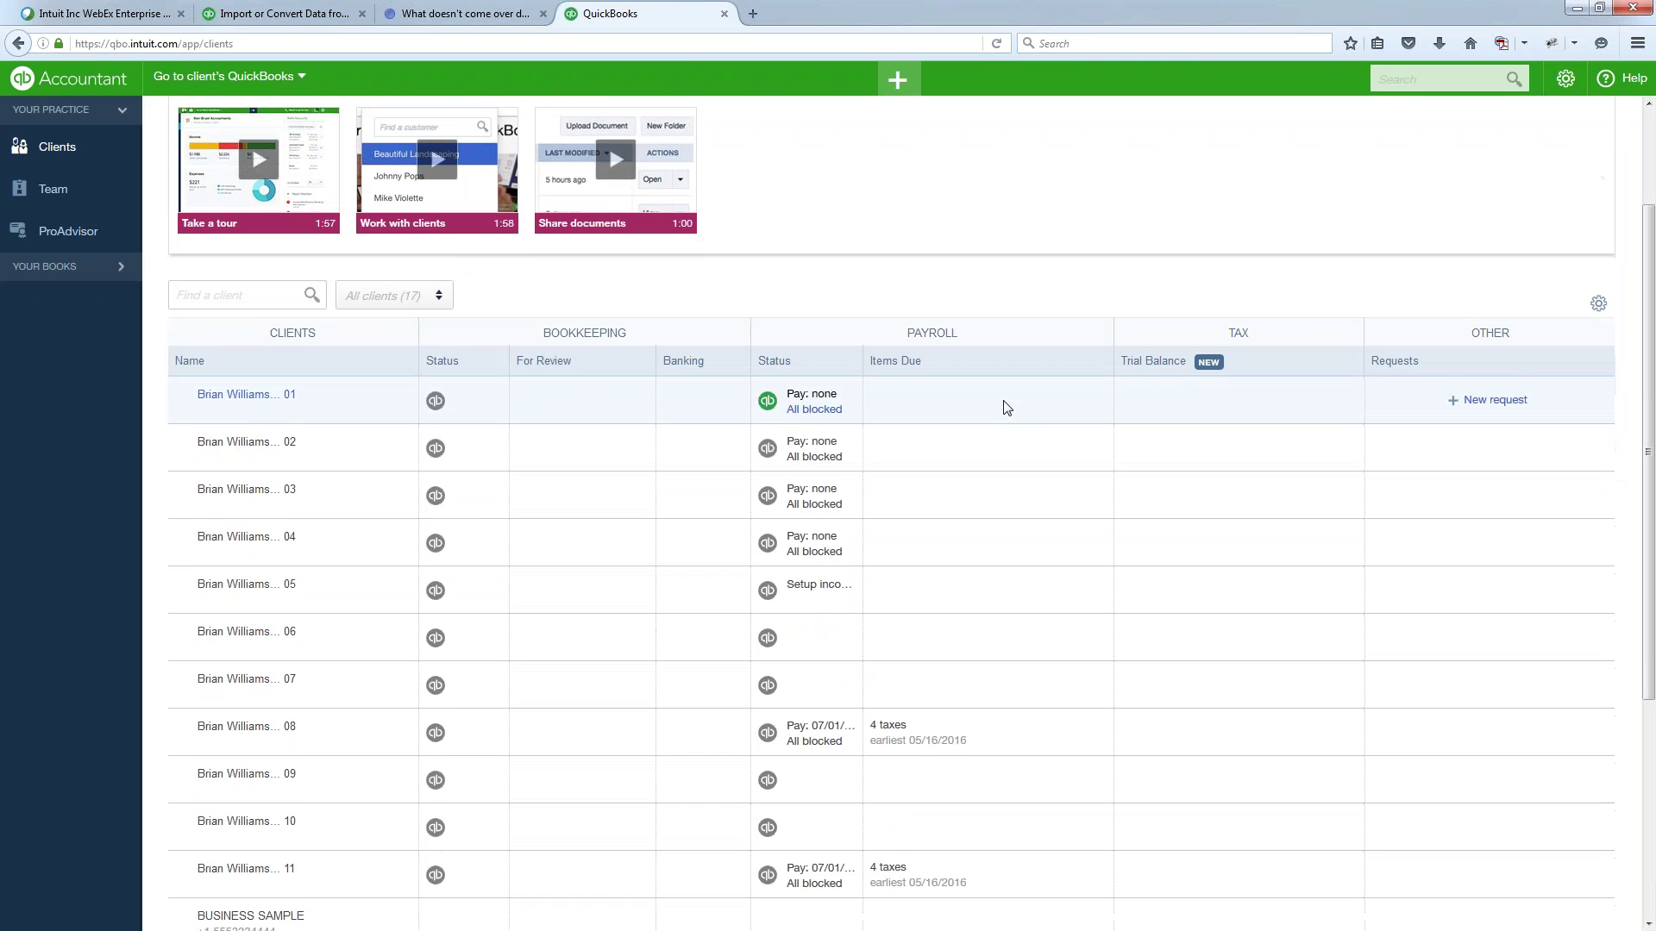
pyautogui.scroll(3, 1007, 407)
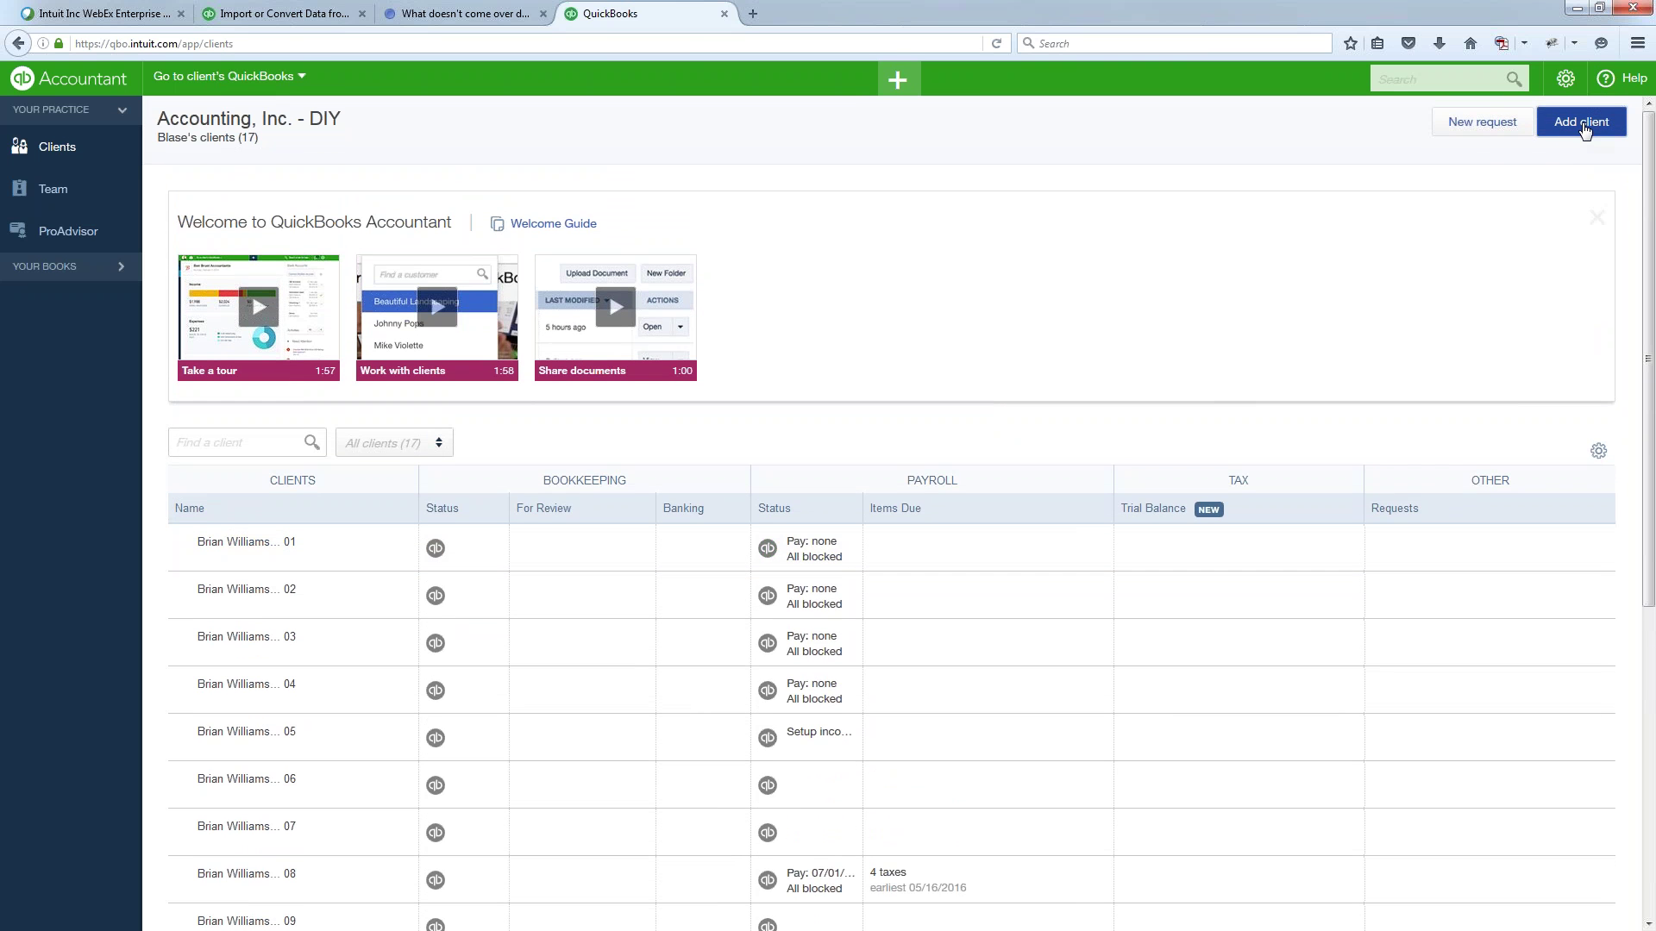
# - Add a new client with company and display name '1 migrate' and continue to Products
pyautogui.click(1582, 123)
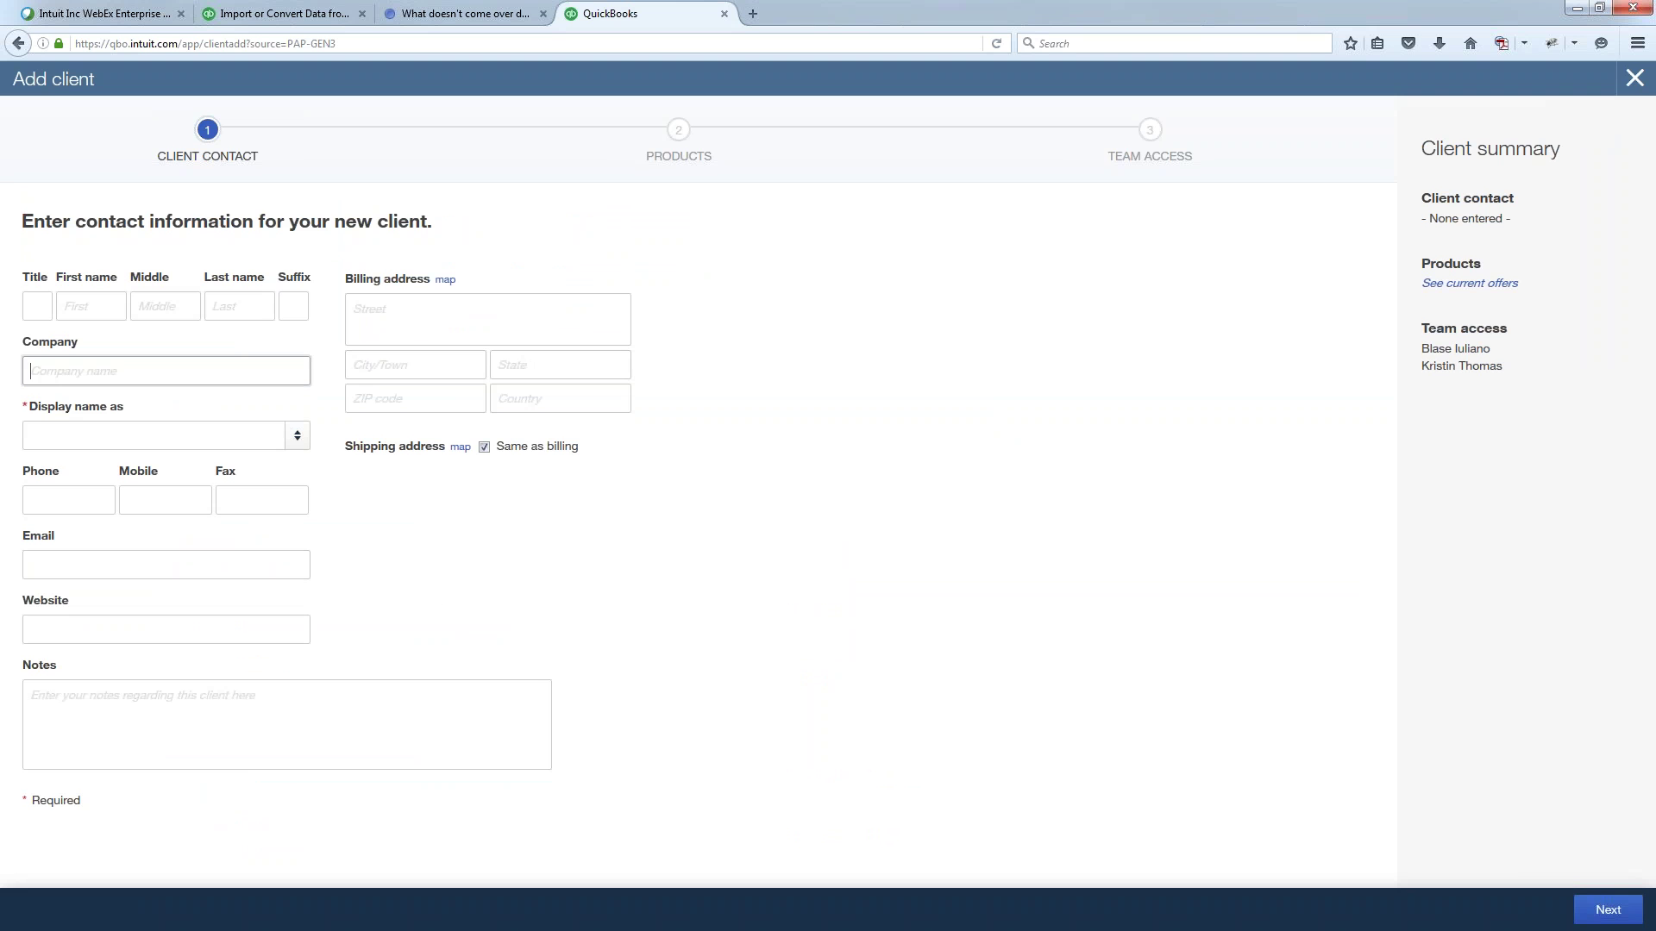
pyautogui.write('1 migra')
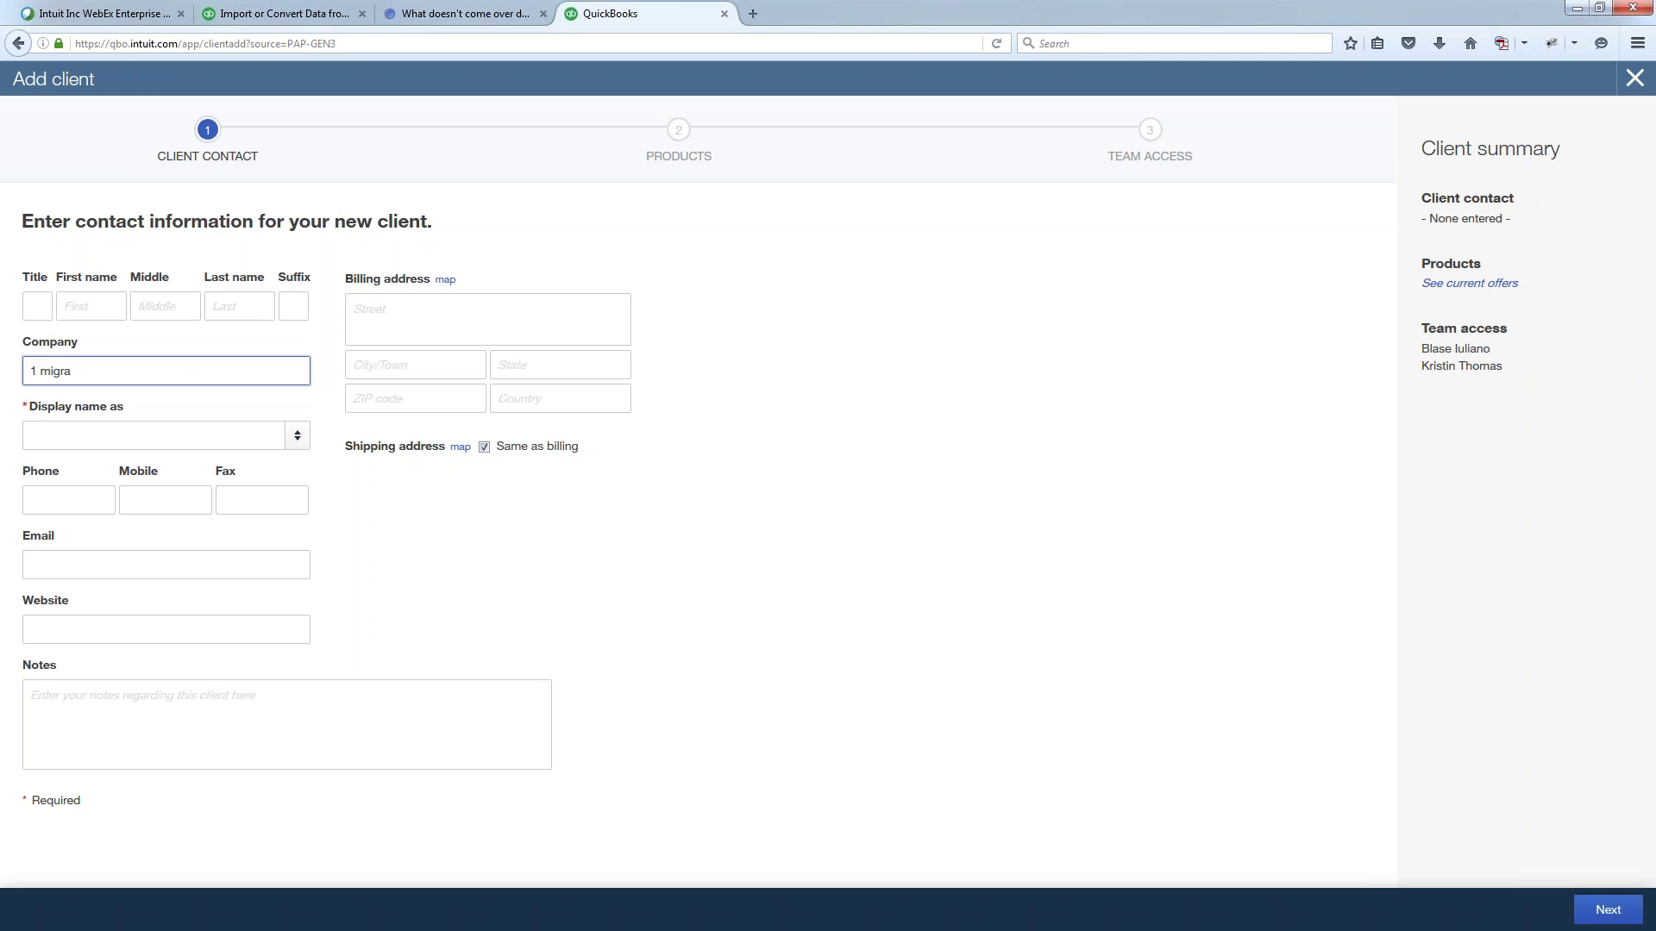
pyautogui.write('te')
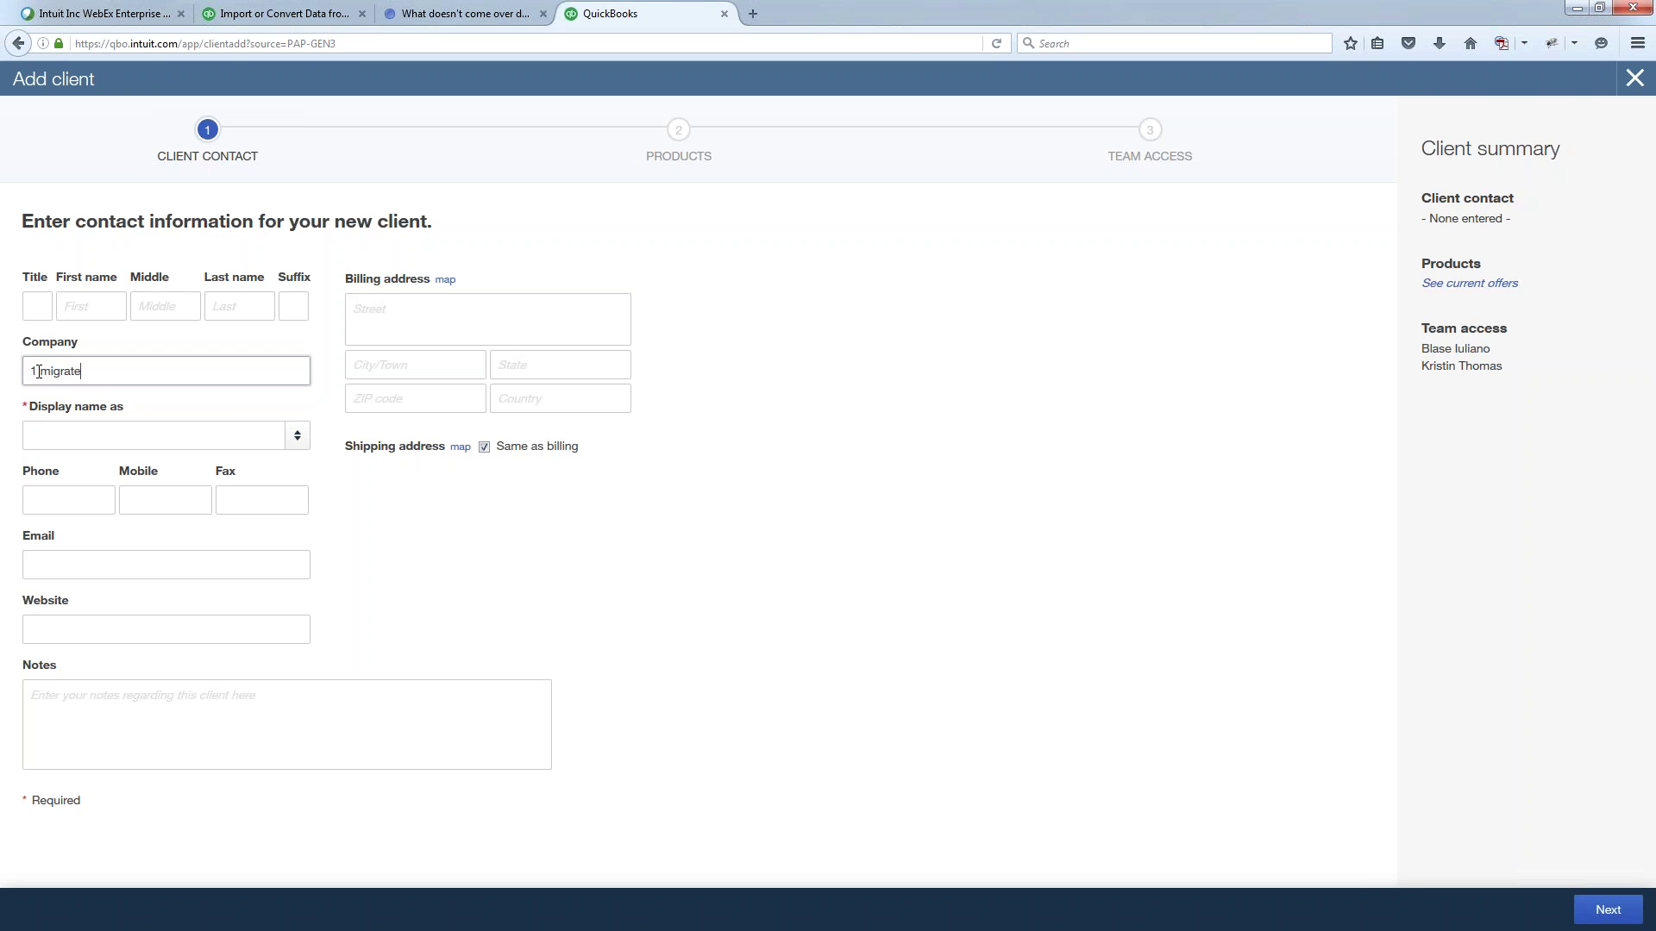
pyautogui.click(288, 434)
pyautogui.click(298, 434)
pyautogui.click(287, 470)
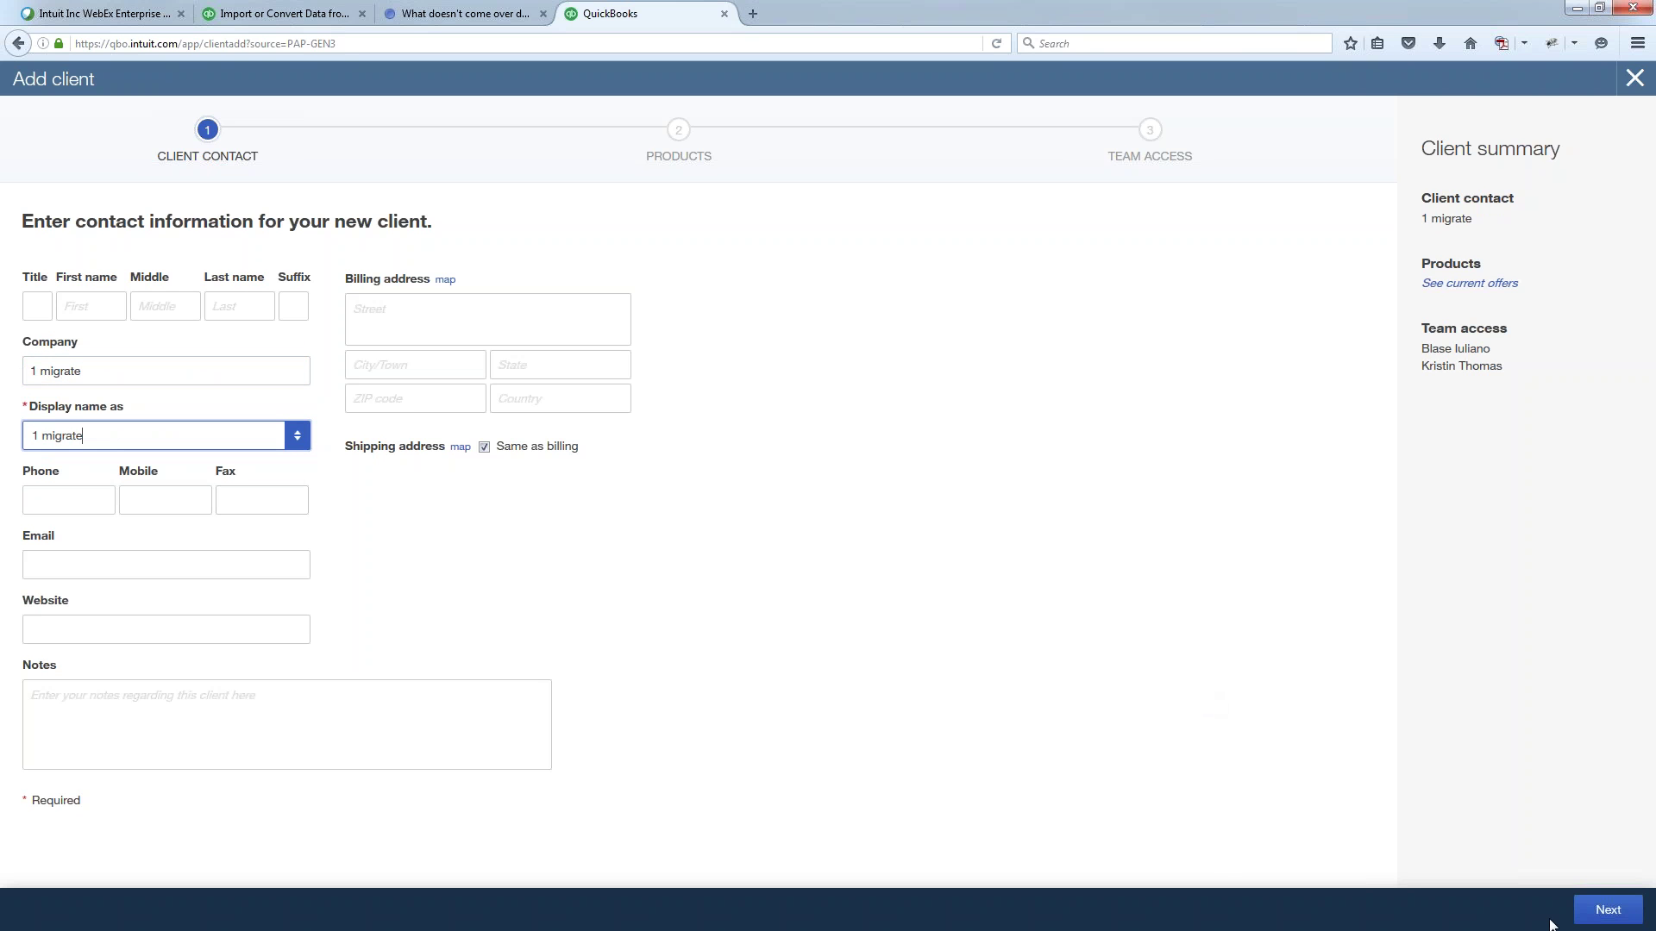
pyautogui.click(1608, 907)
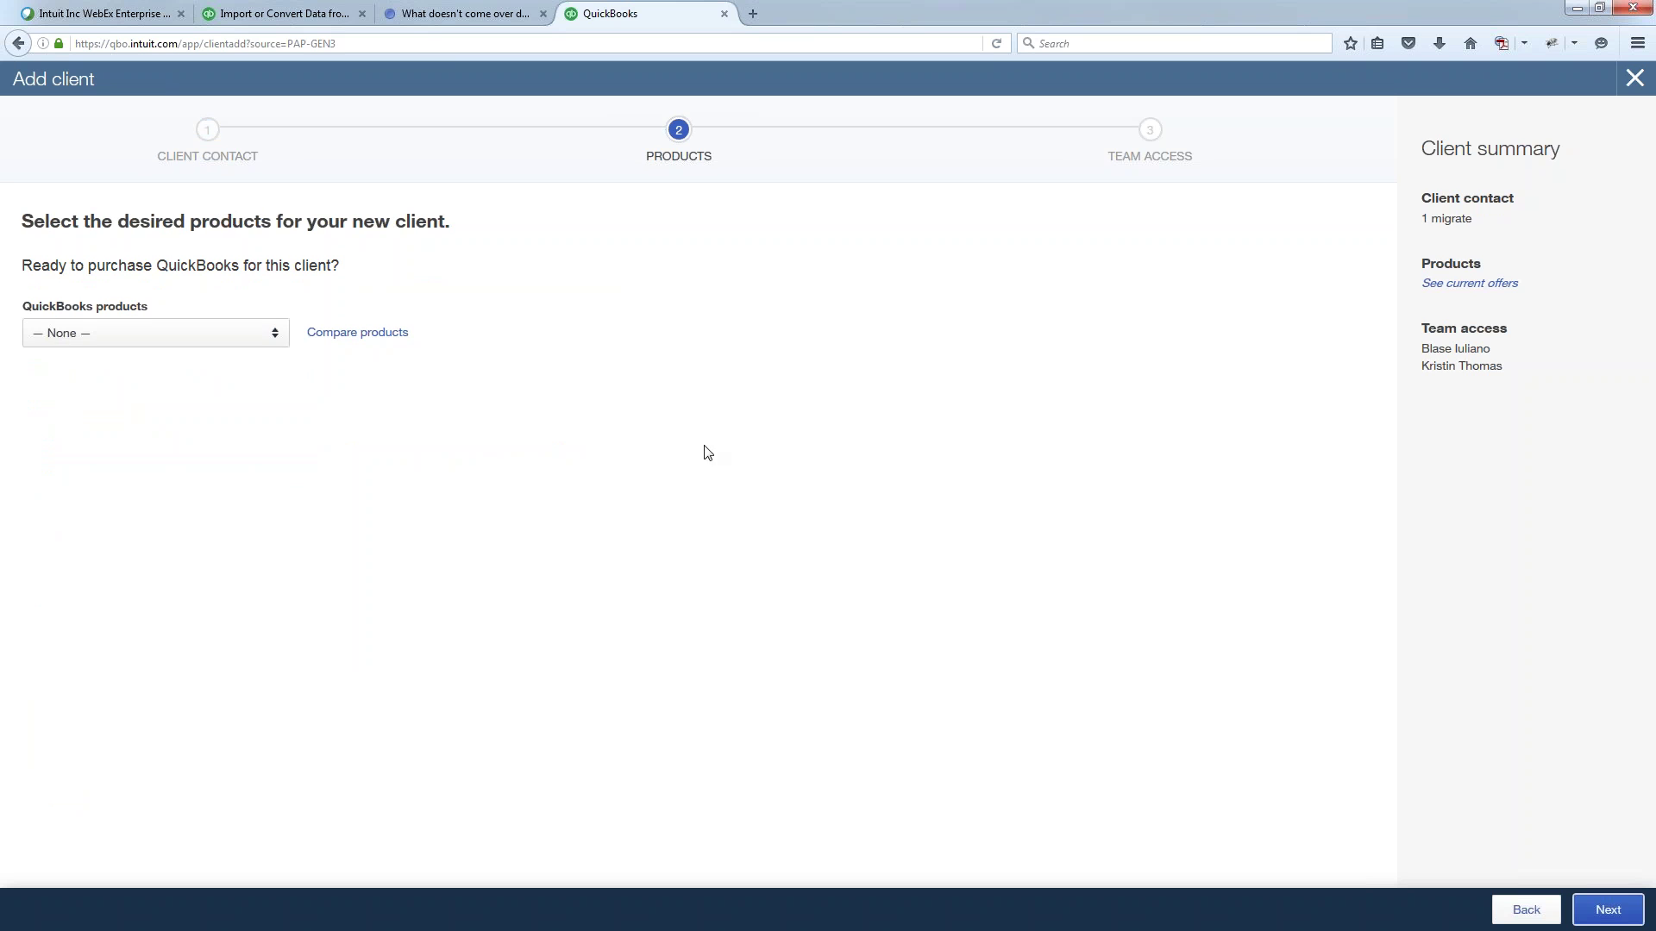
# - Choose Plus with Payroll, enter and confirm the client's email address, then continue to Team access
pyautogui.click(276, 336)
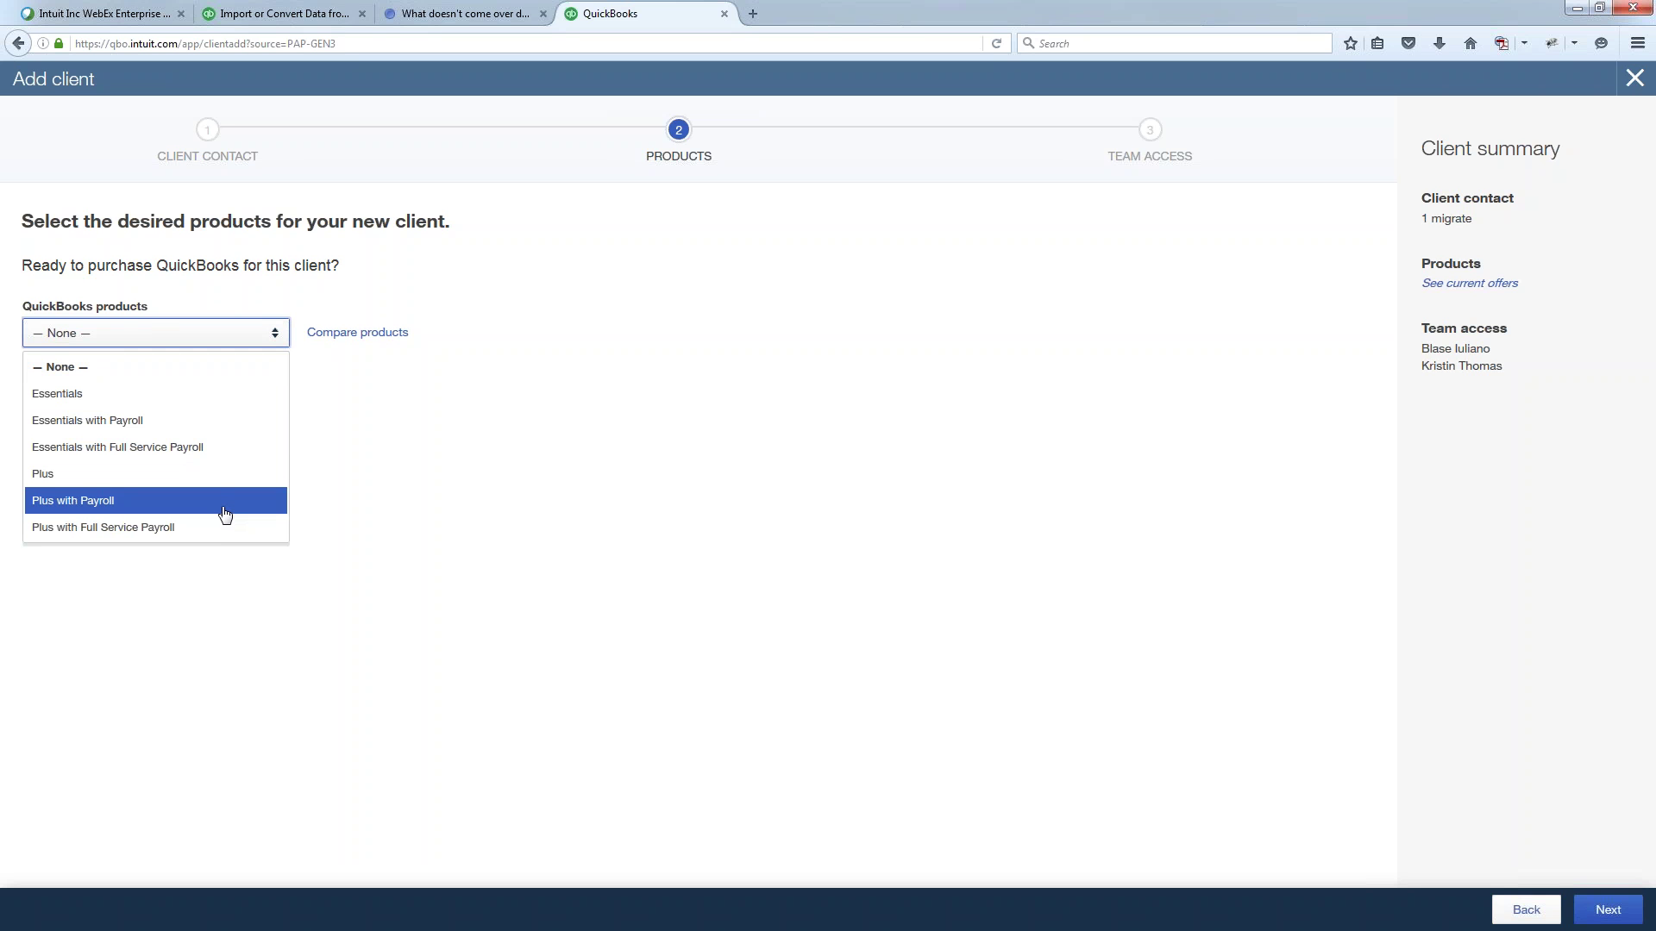
pyautogui.click(225, 515)
pyautogui.click(216, 539)
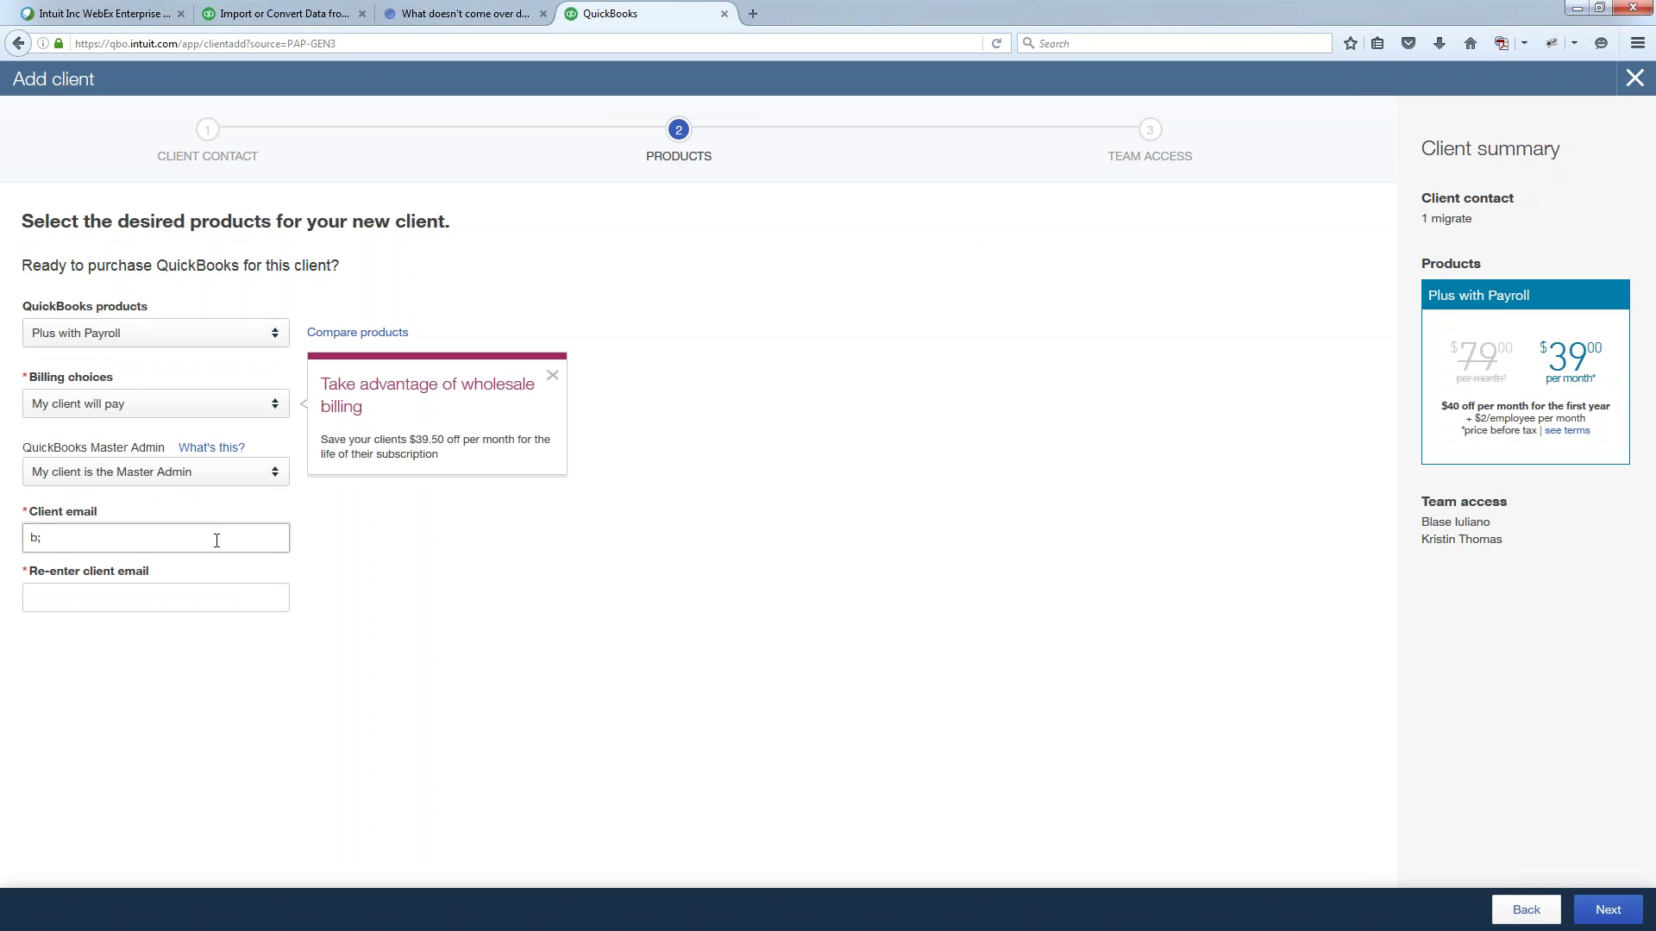
pyautogui.press('Tab')
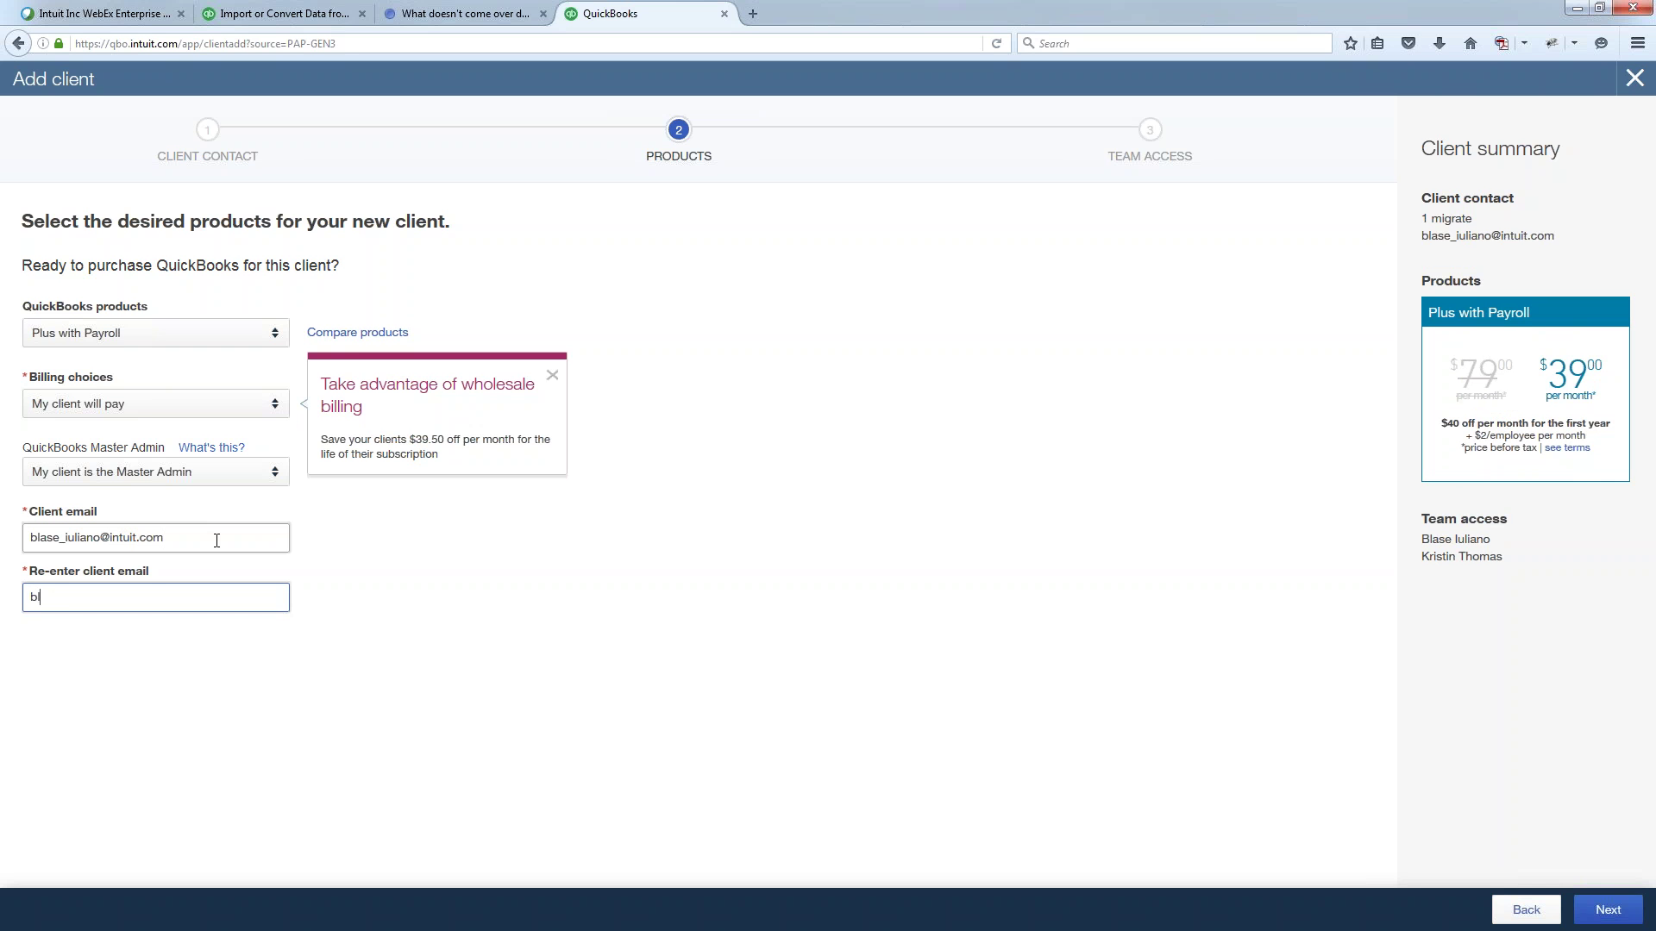
pyautogui.click(1615, 910)
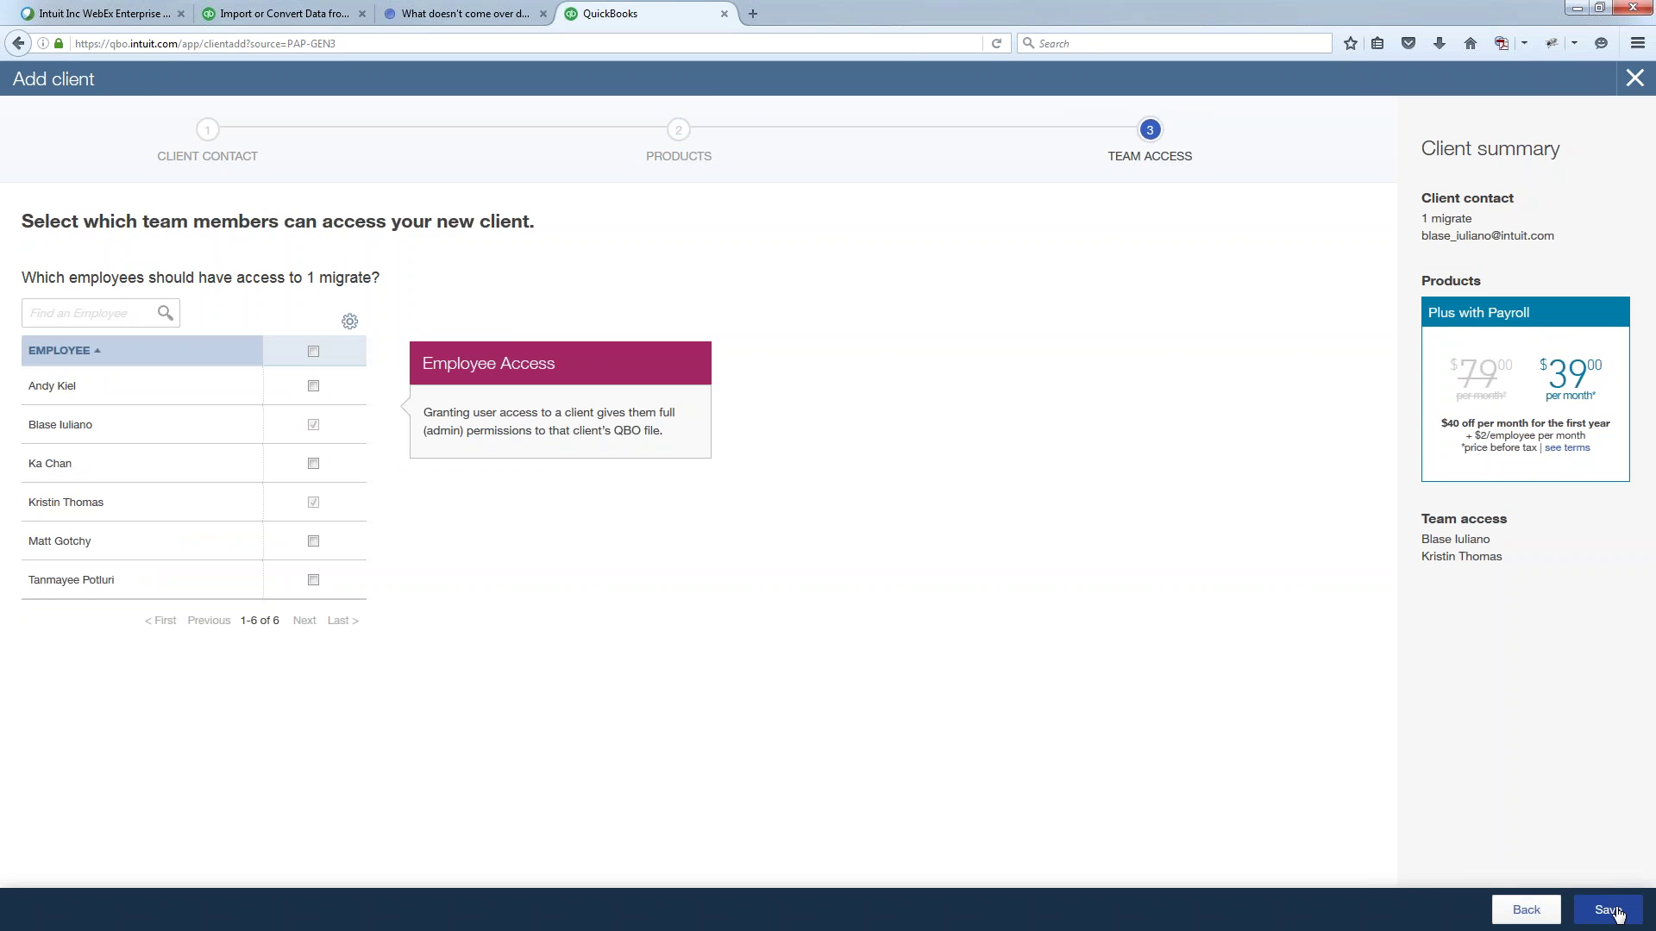
# - Save 1 migrate as the 18th client and bring the QuickBooks Desktop window over the browser
pyautogui.click(1615, 911)
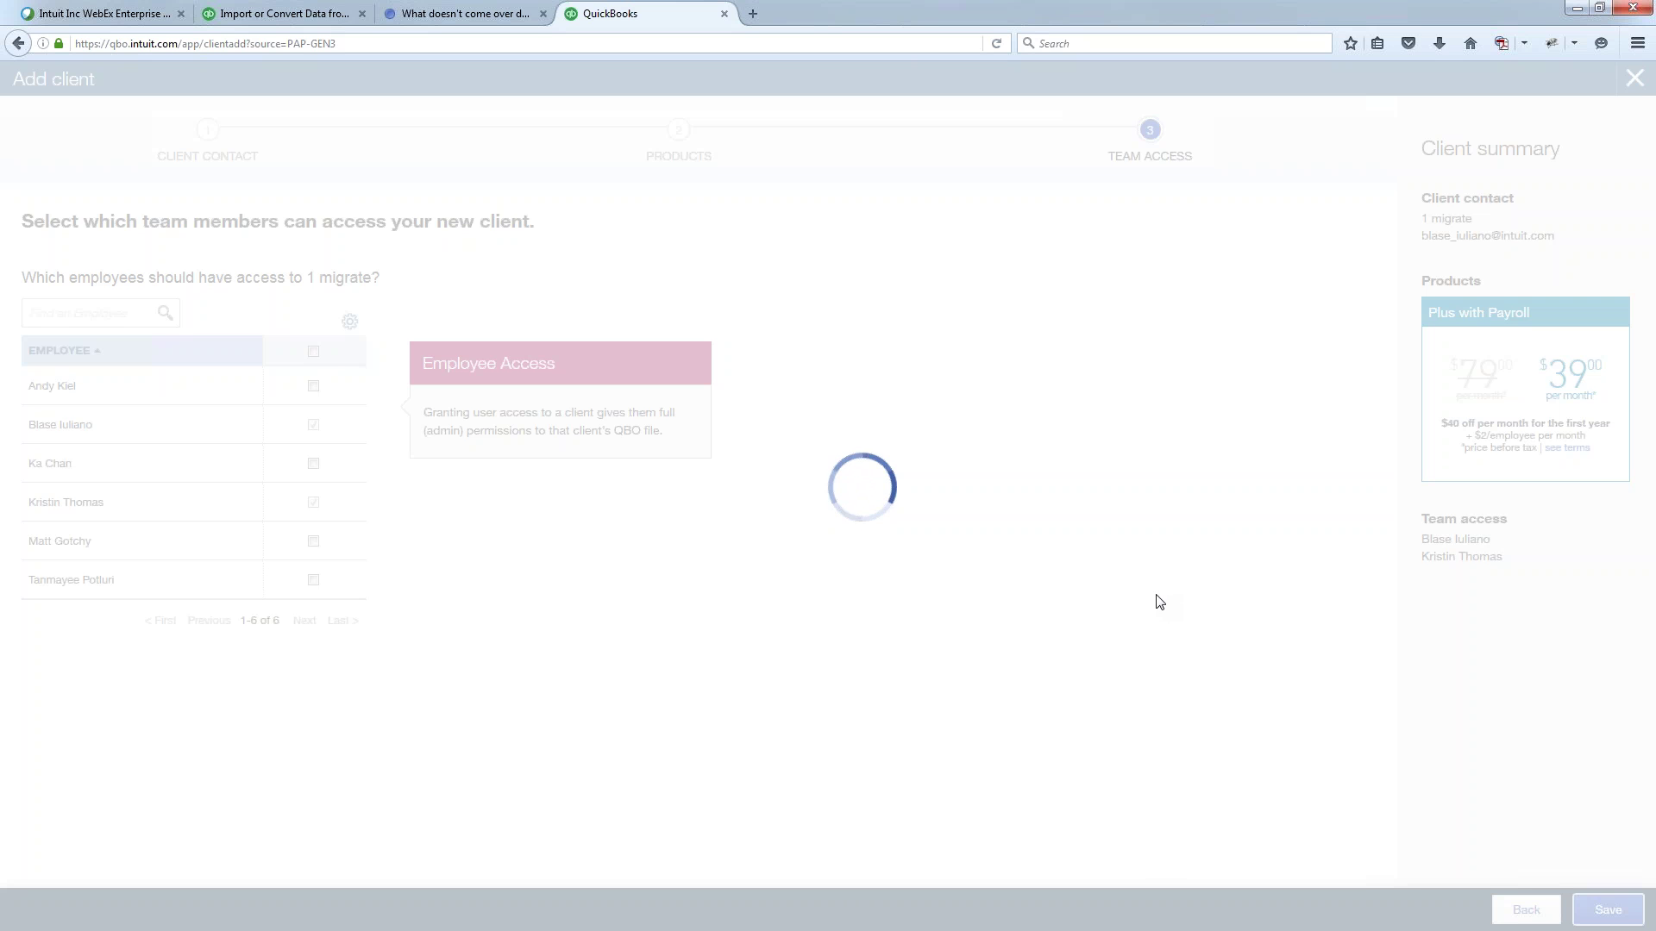
pyautogui.press('alt')
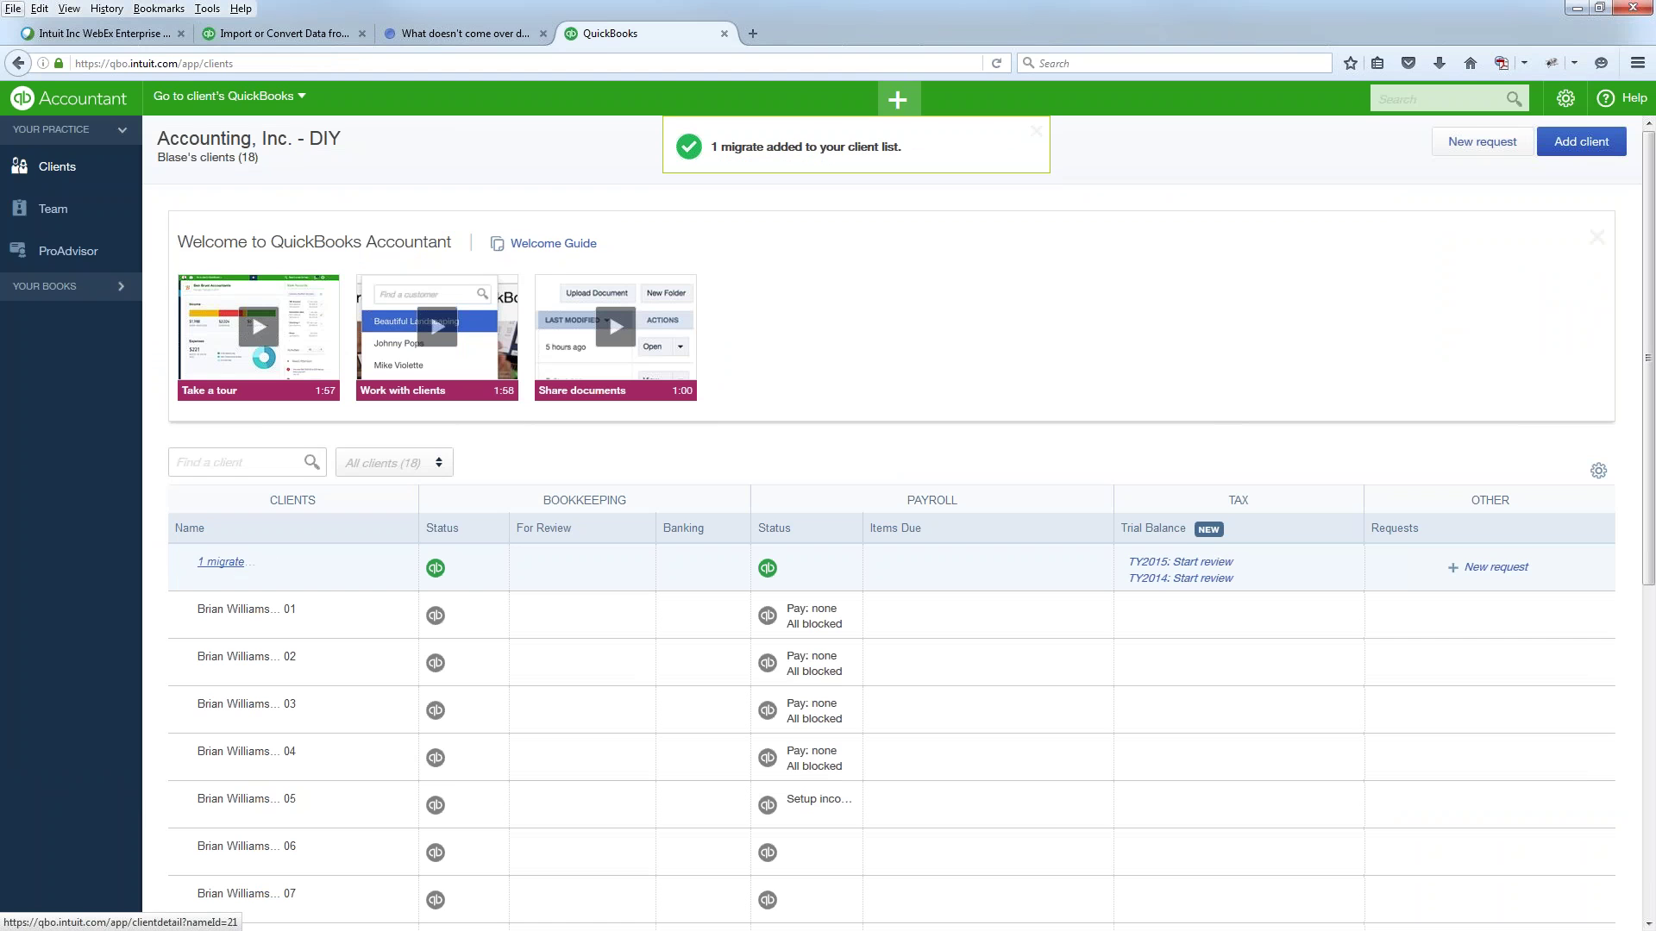
pyautogui.press('alt')
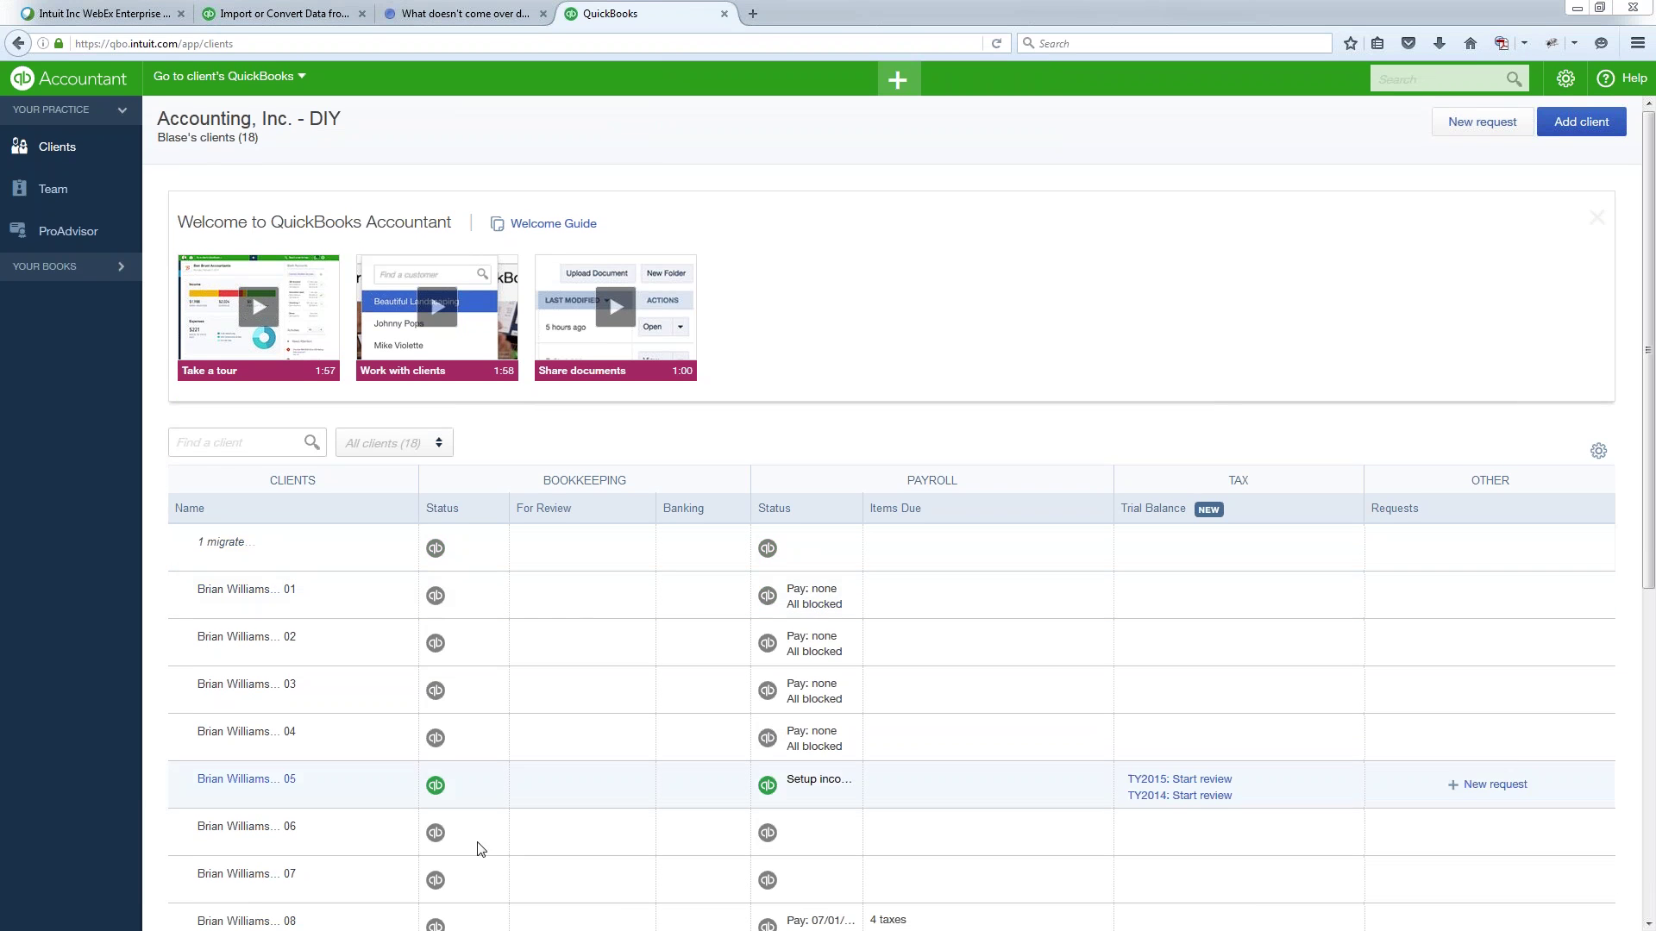
pyautogui.moveTo(273, 443); pyautogui.dragTo(882, 118)
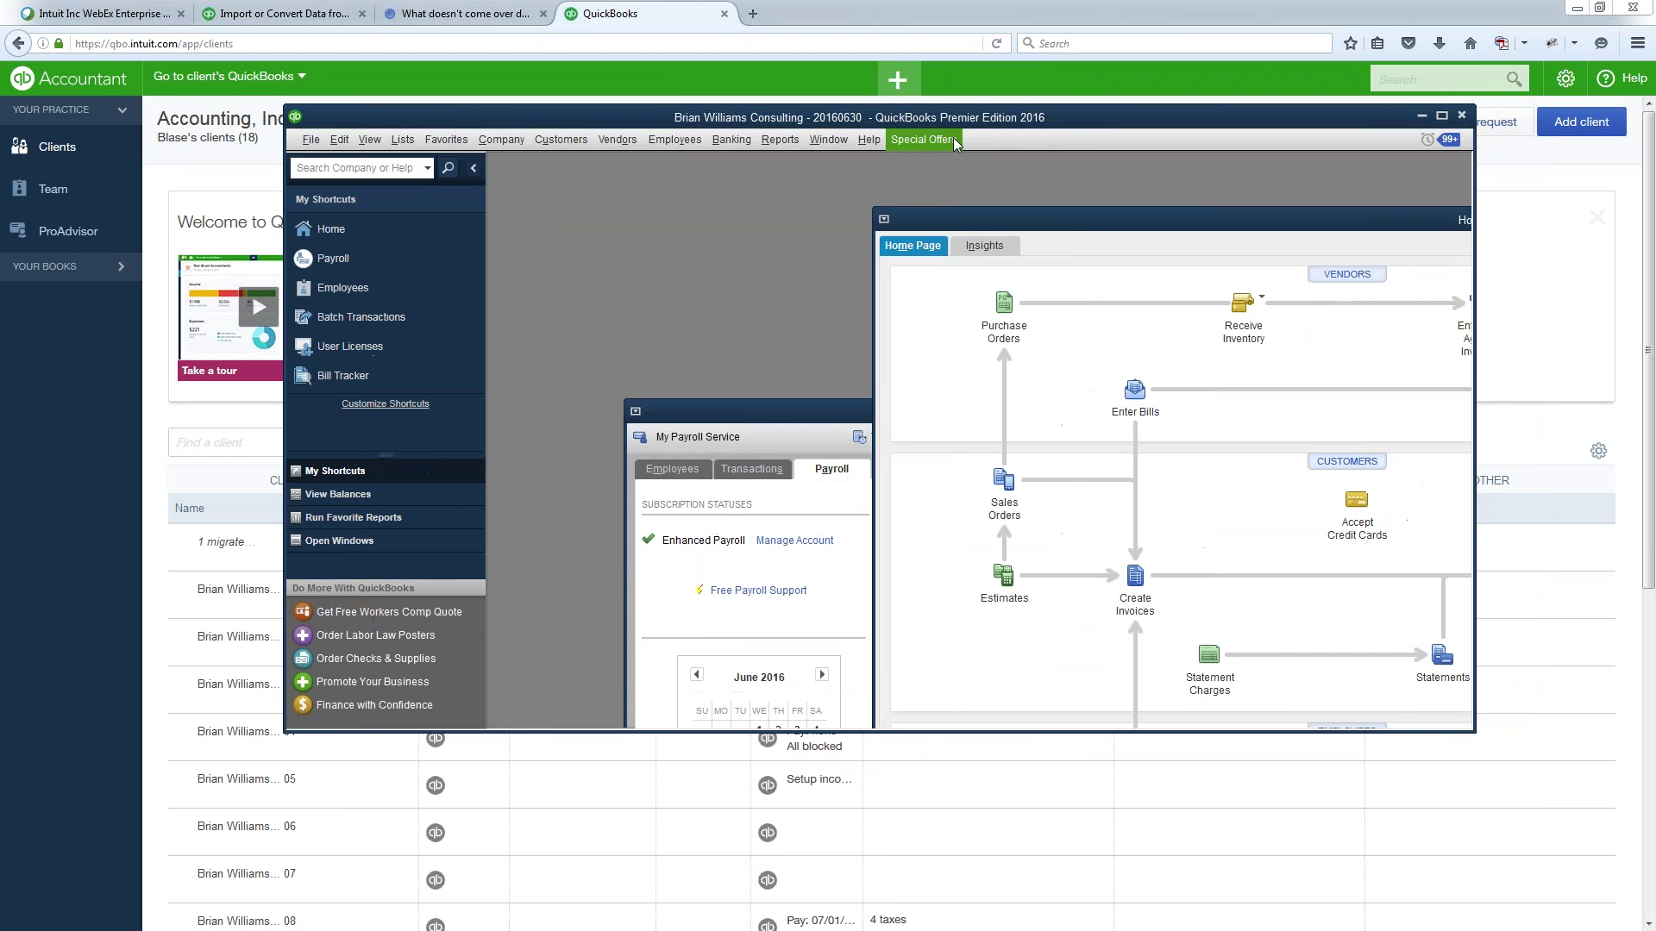
# - Create the weekly 07/01/2016 paychecks from the Payroll Center in QuickBooks Desktop
pyautogui.click(1439, 119)
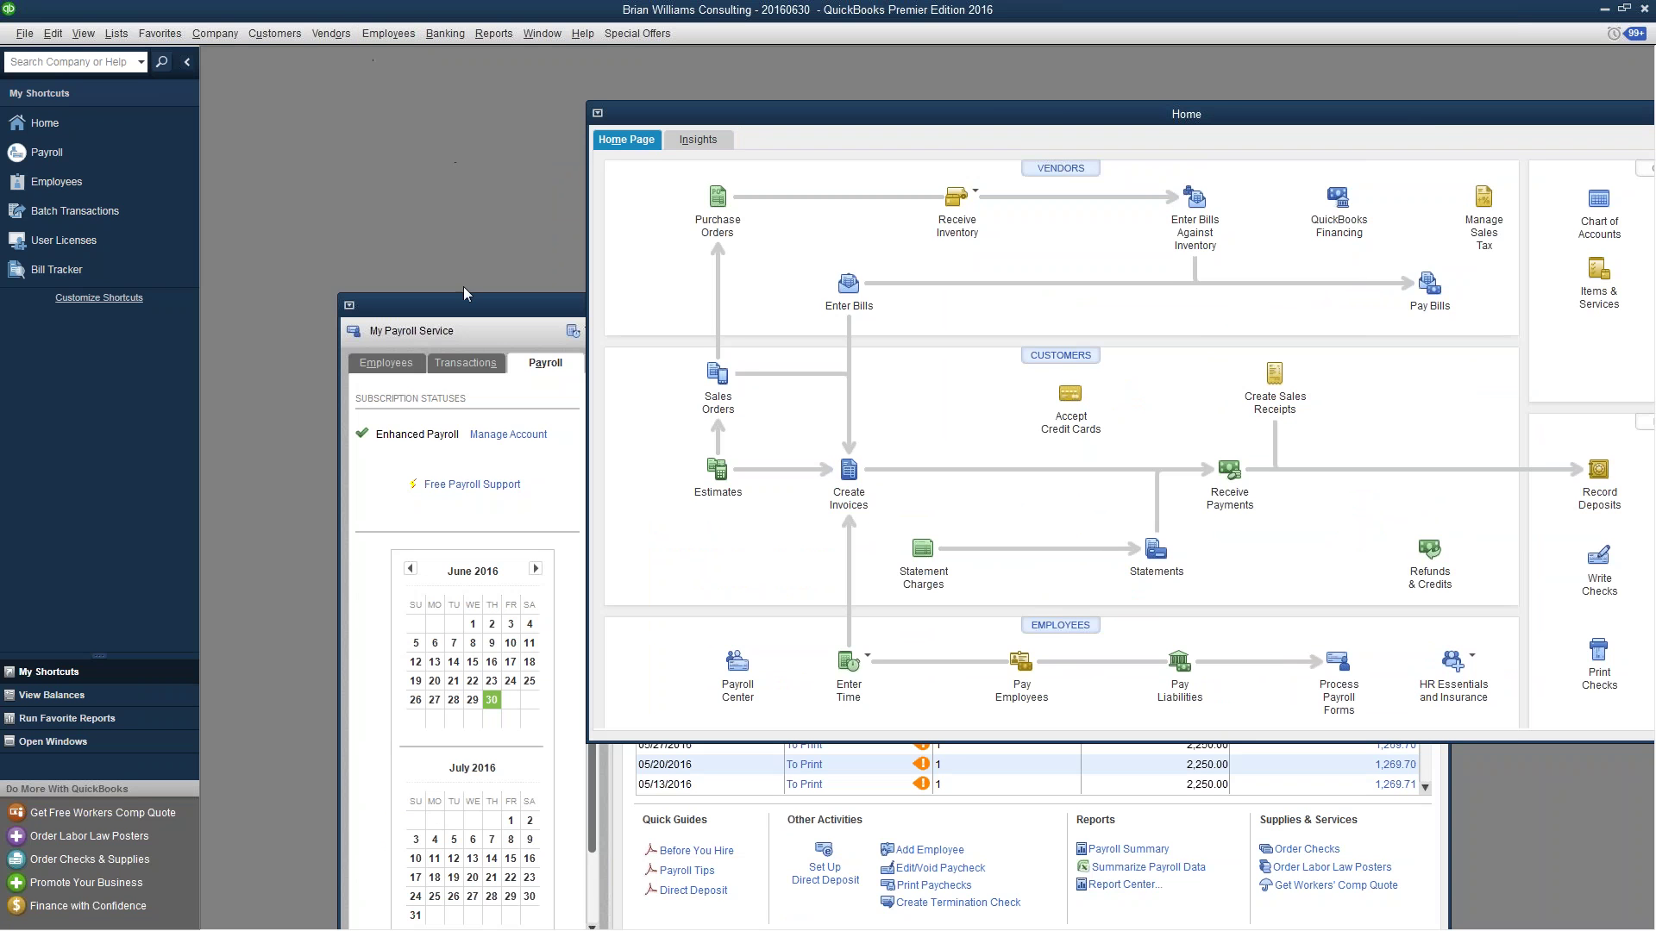
pyautogui.click(492, 313)
pyautogui.moveTo(566, 295); pyautogui.dragTo(440, 124)
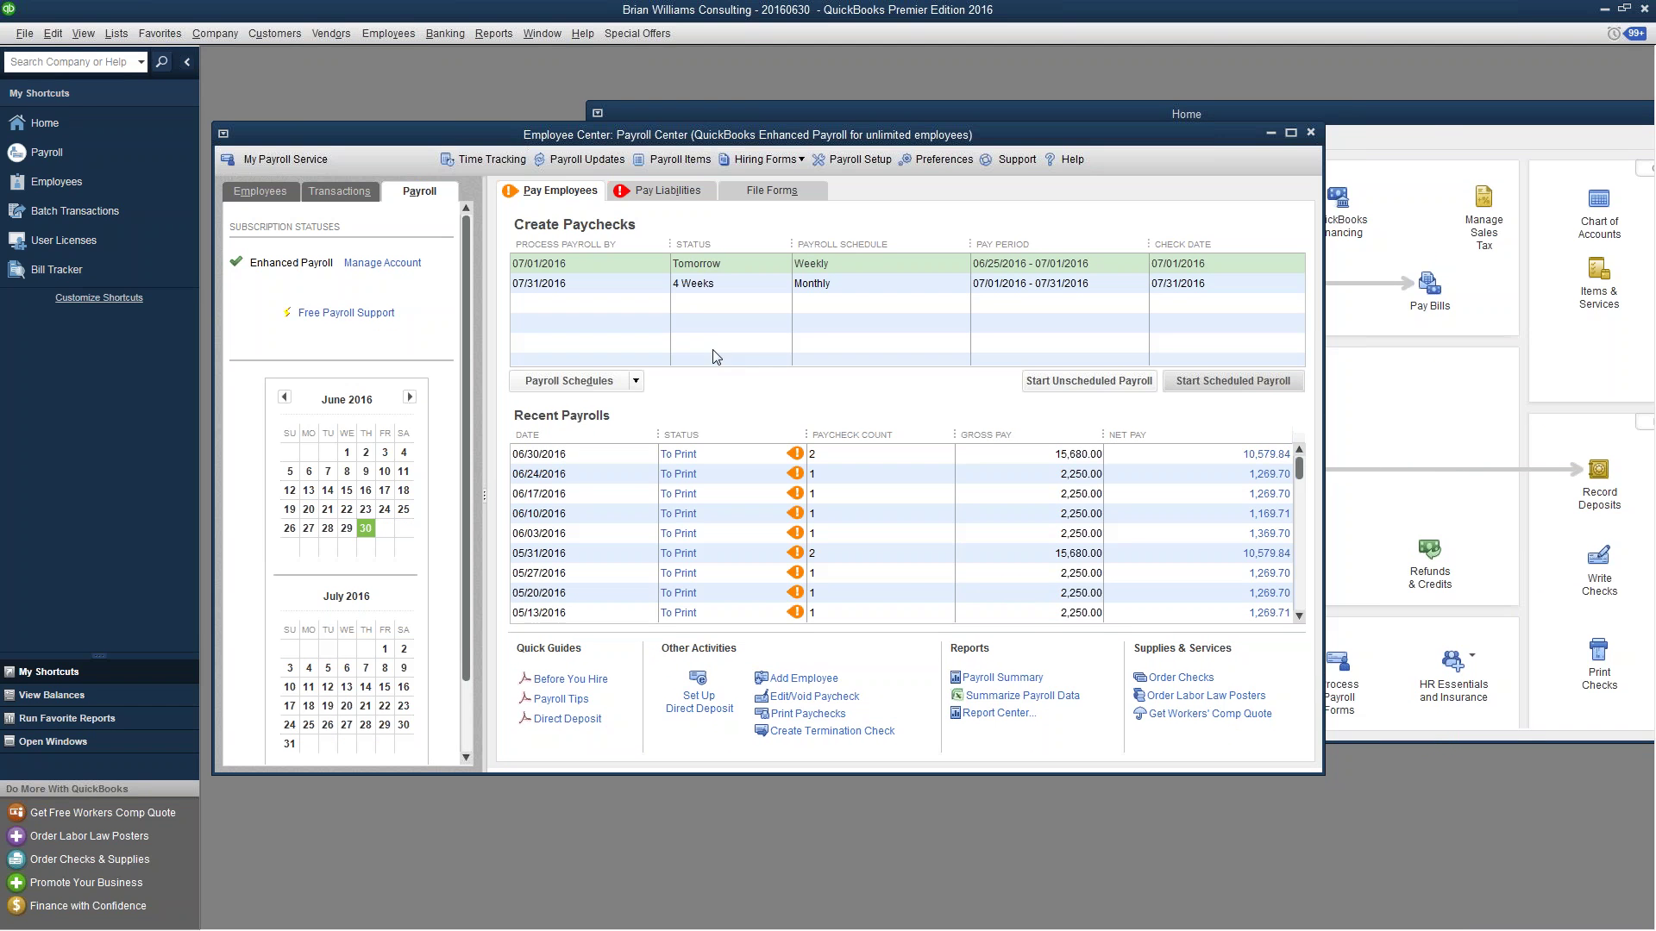
pyautogui.doubleClick(700, 263)
pyautogui.click(1230, 617)
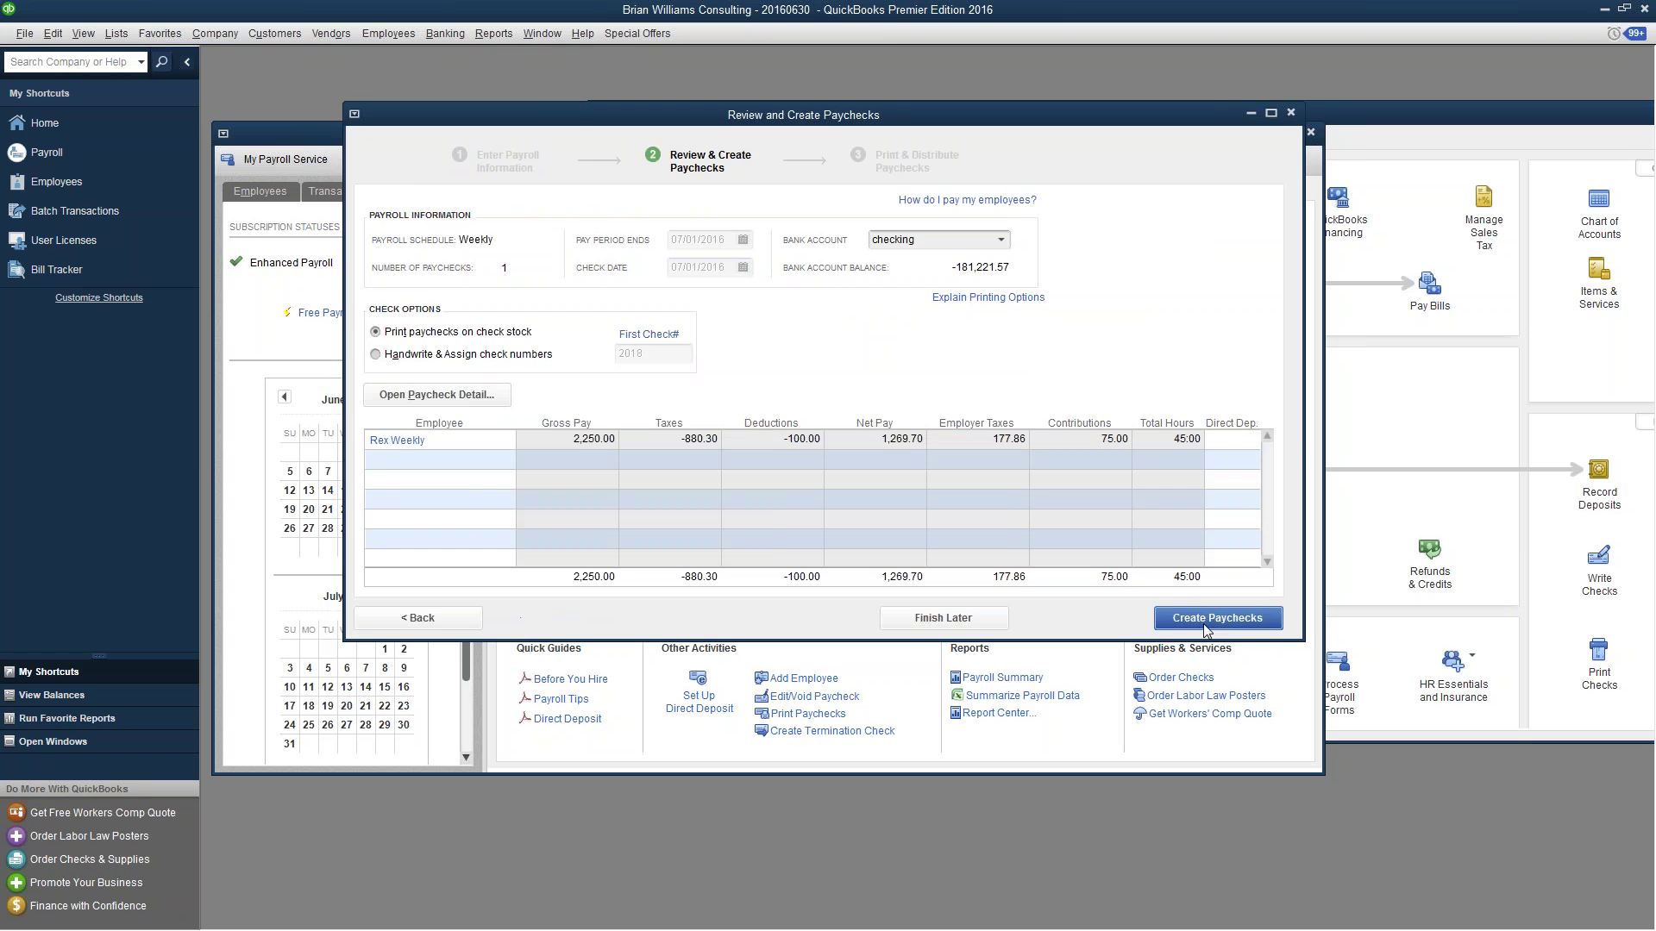
pyautogui.click(1191, 624)
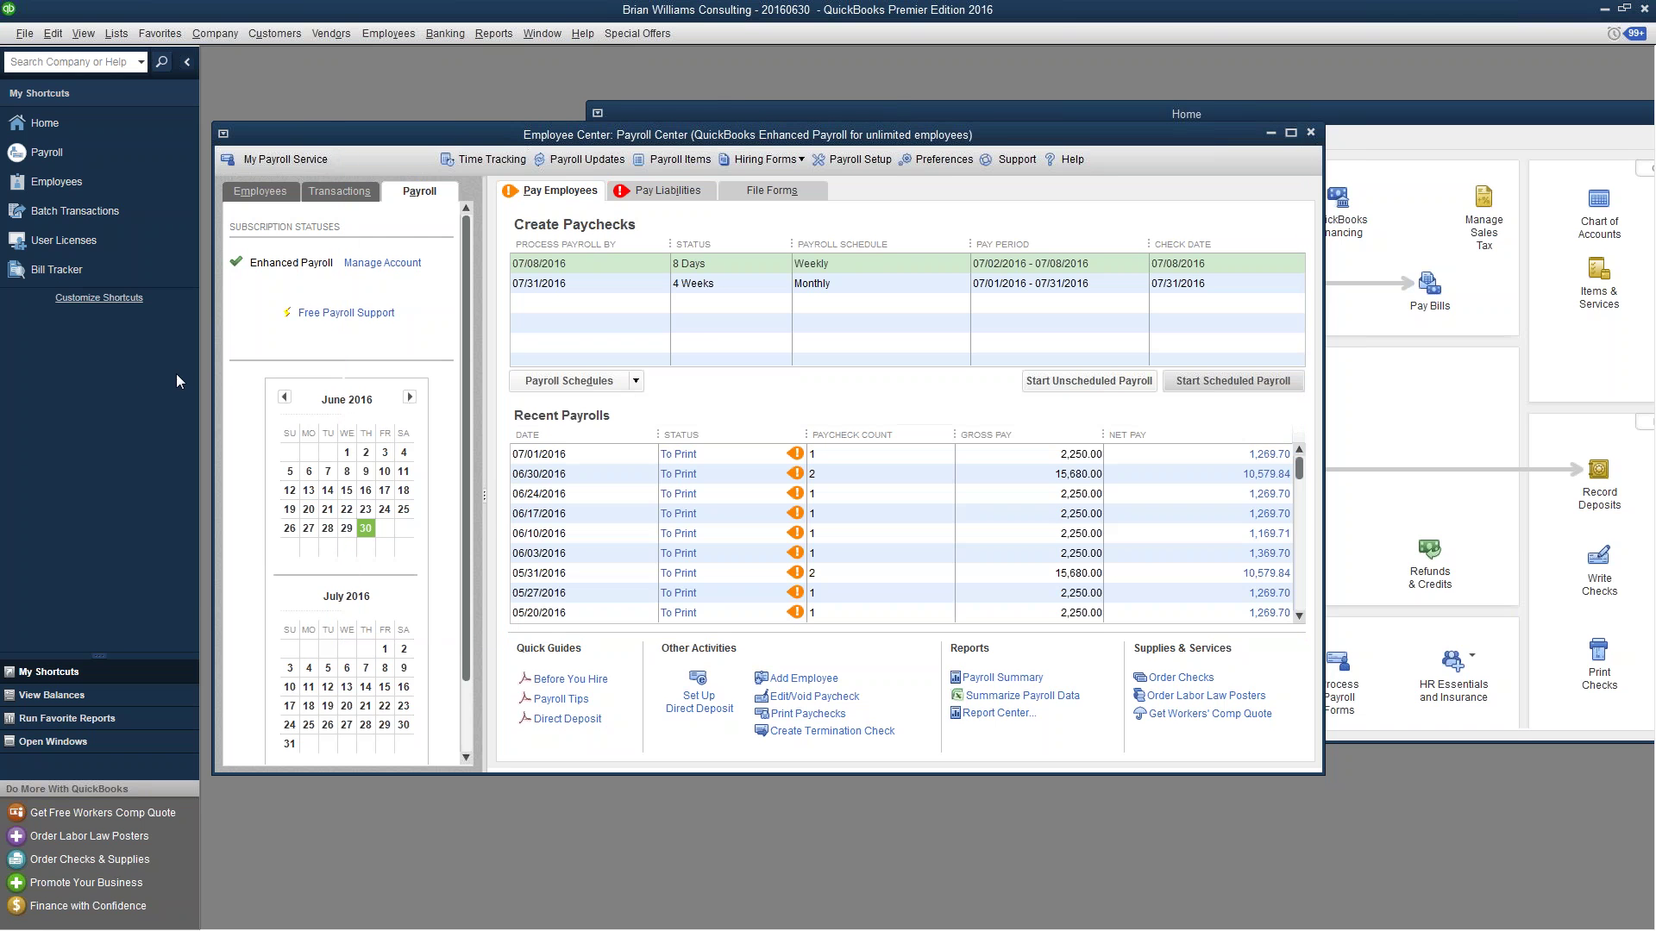
# - Review the My Company information, then start Export Your Company File to QuickBooks Online (Prod)
pyautogui.click(214, 33)
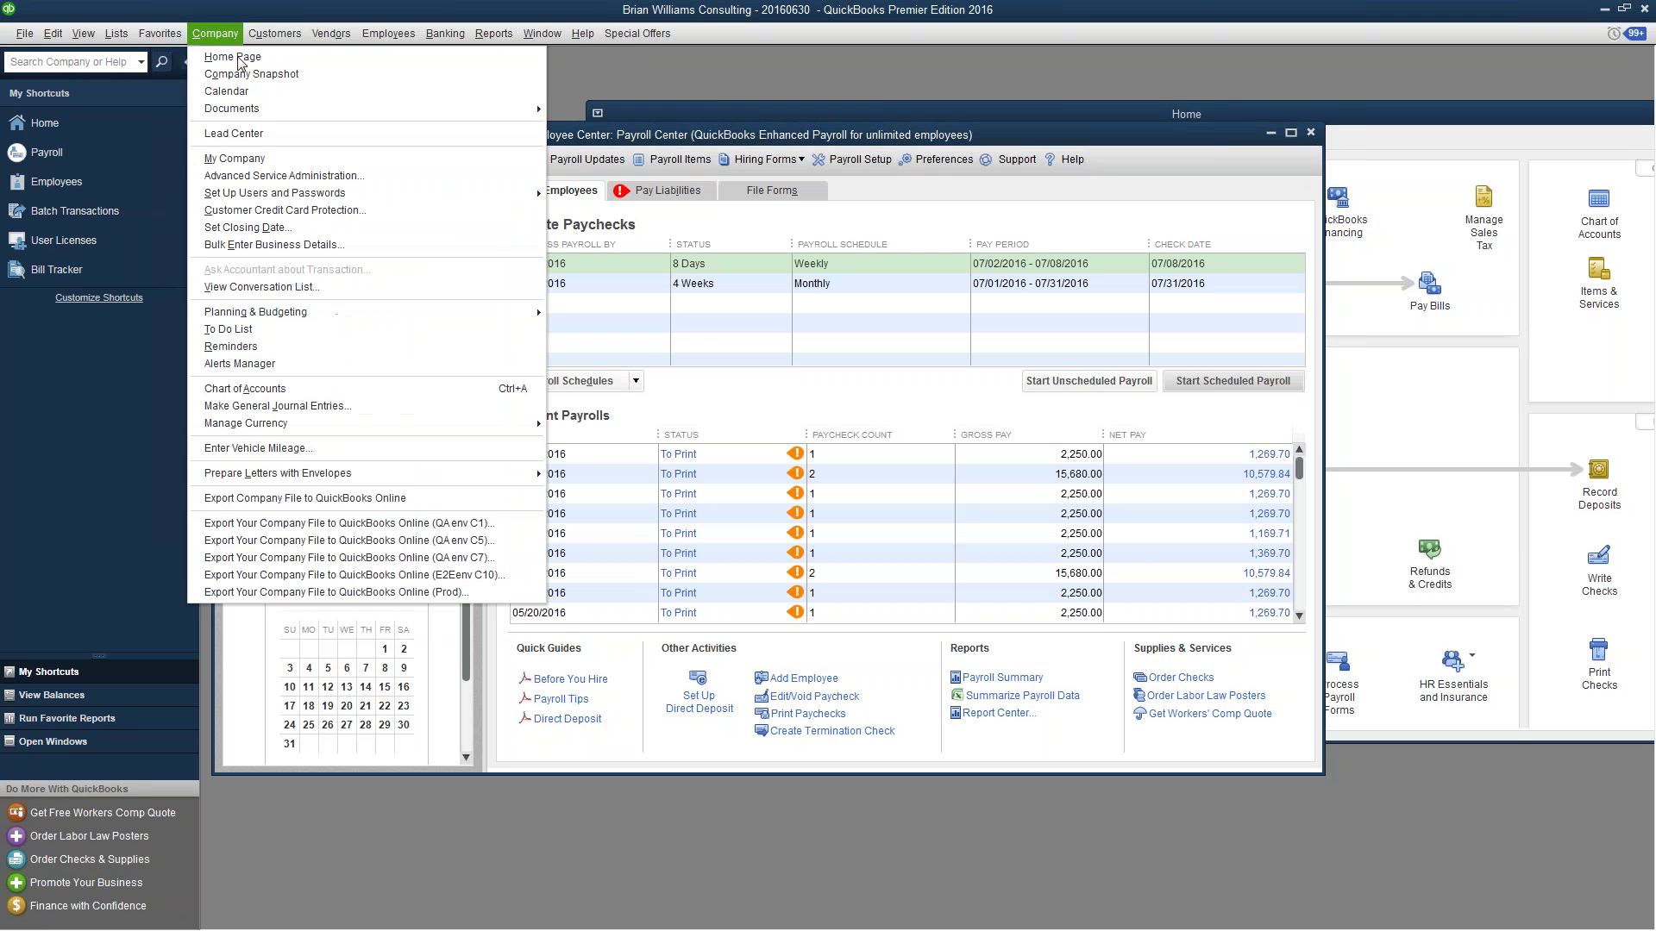
pyautogui.click(259, 158)
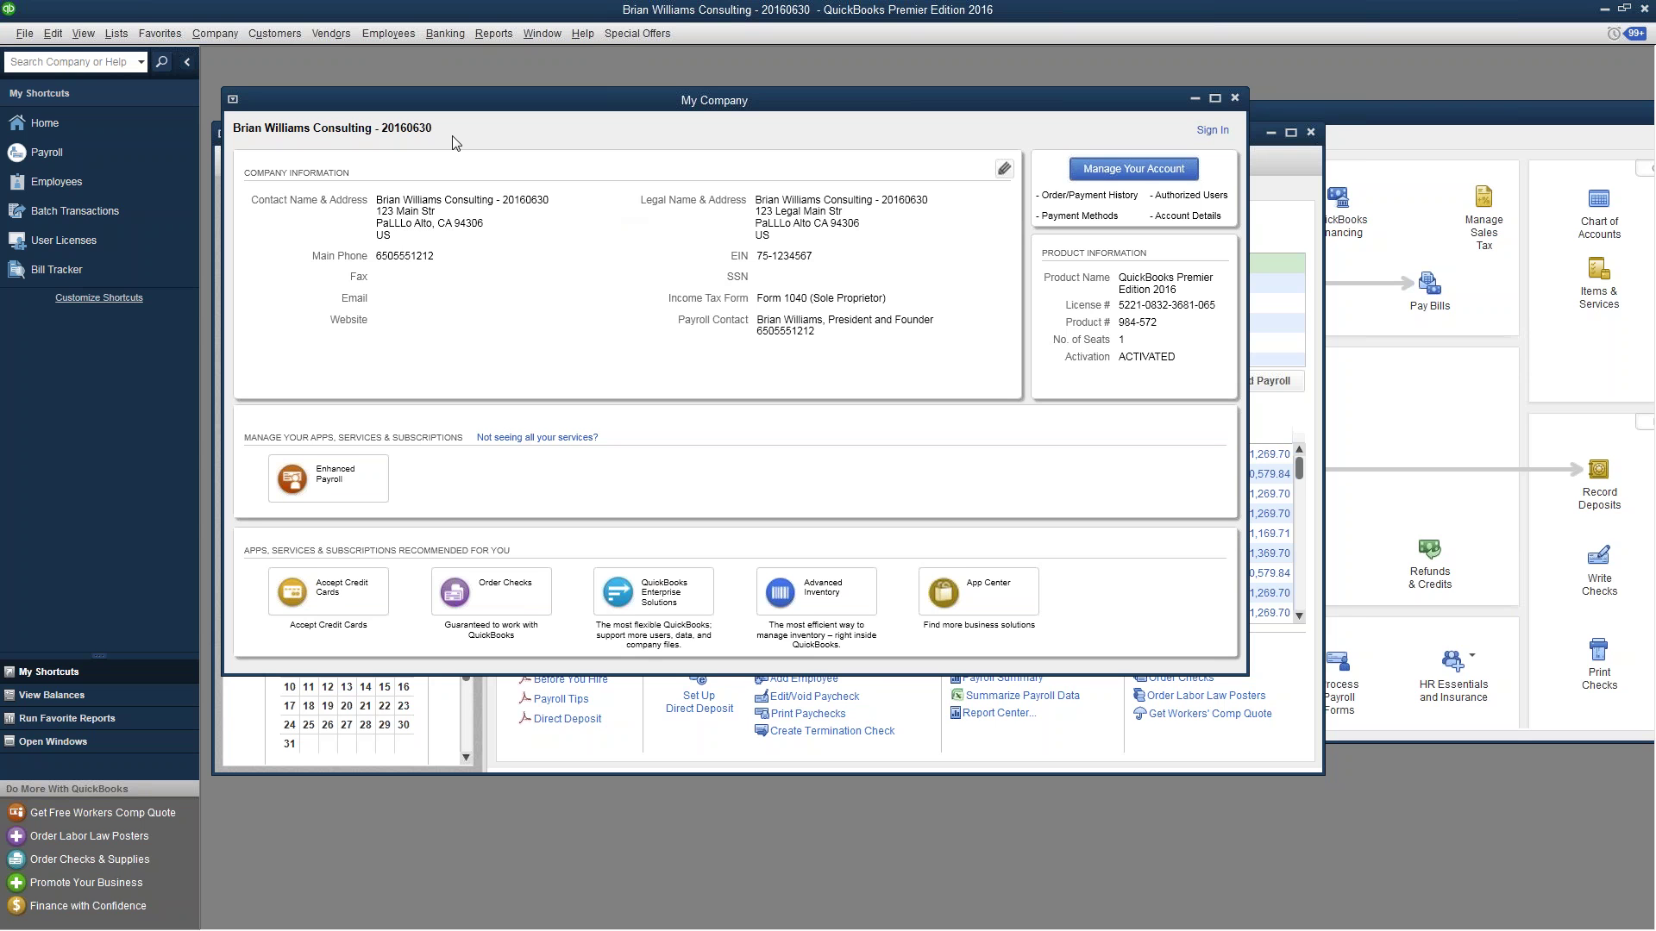
pyautogui.click(213, 37)
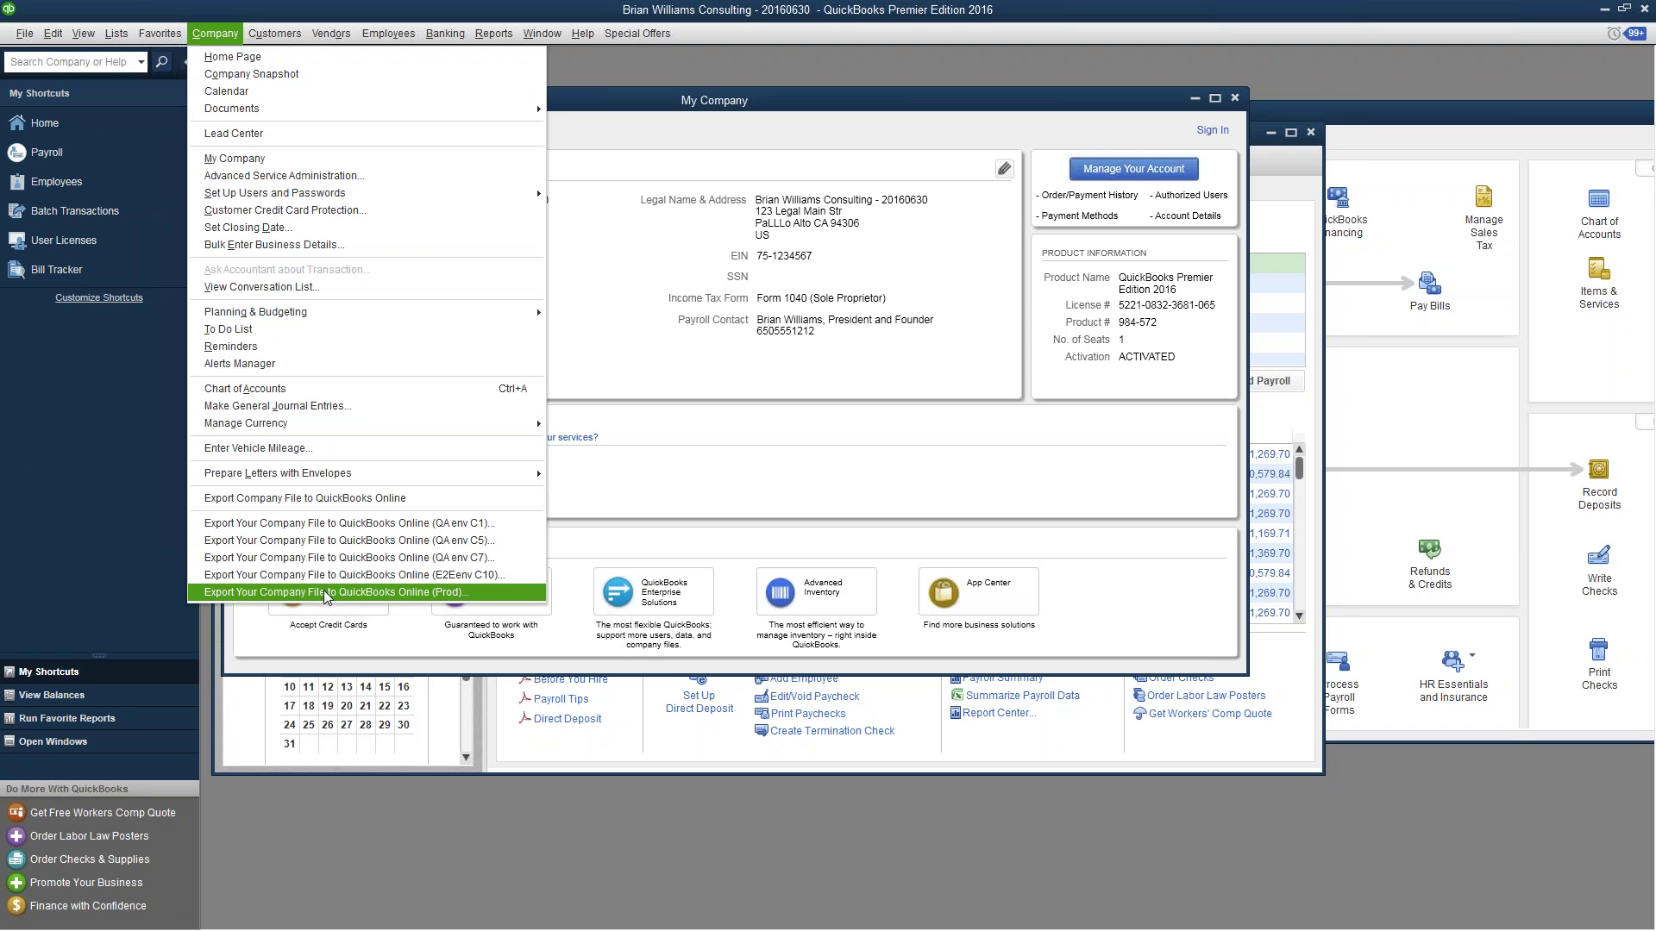
pyautogui.click(438, 593)
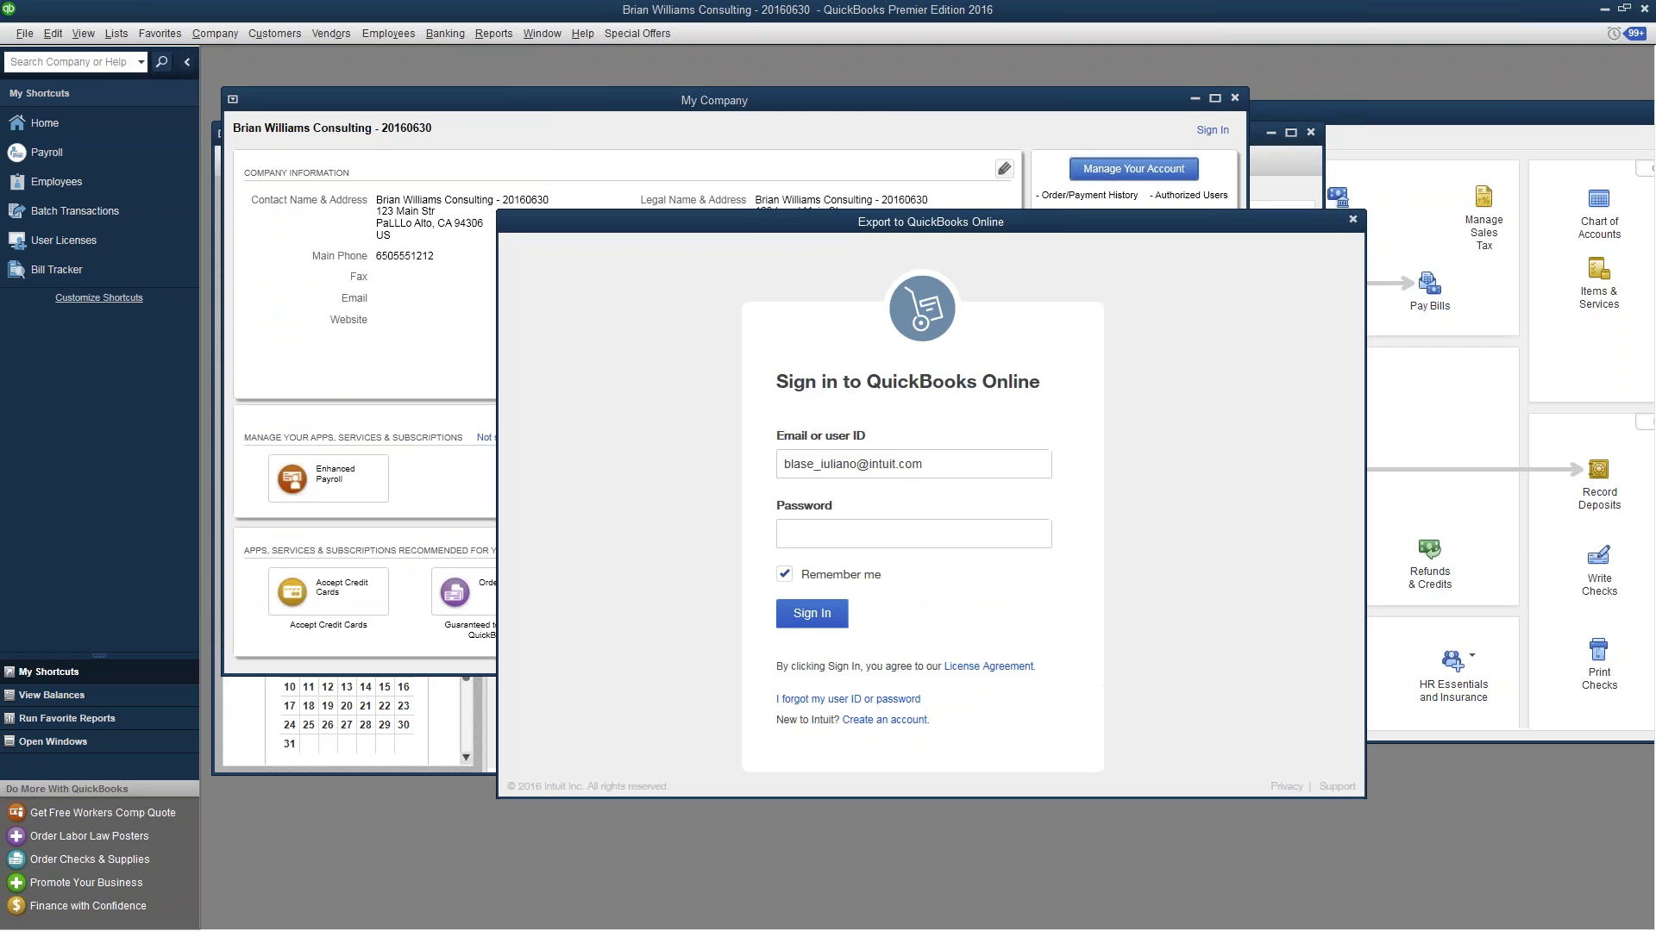
# - Sign in to the QuickBooks Online export with the account password
pyautogui.click(899, 526)
pyautogui.write('*********')
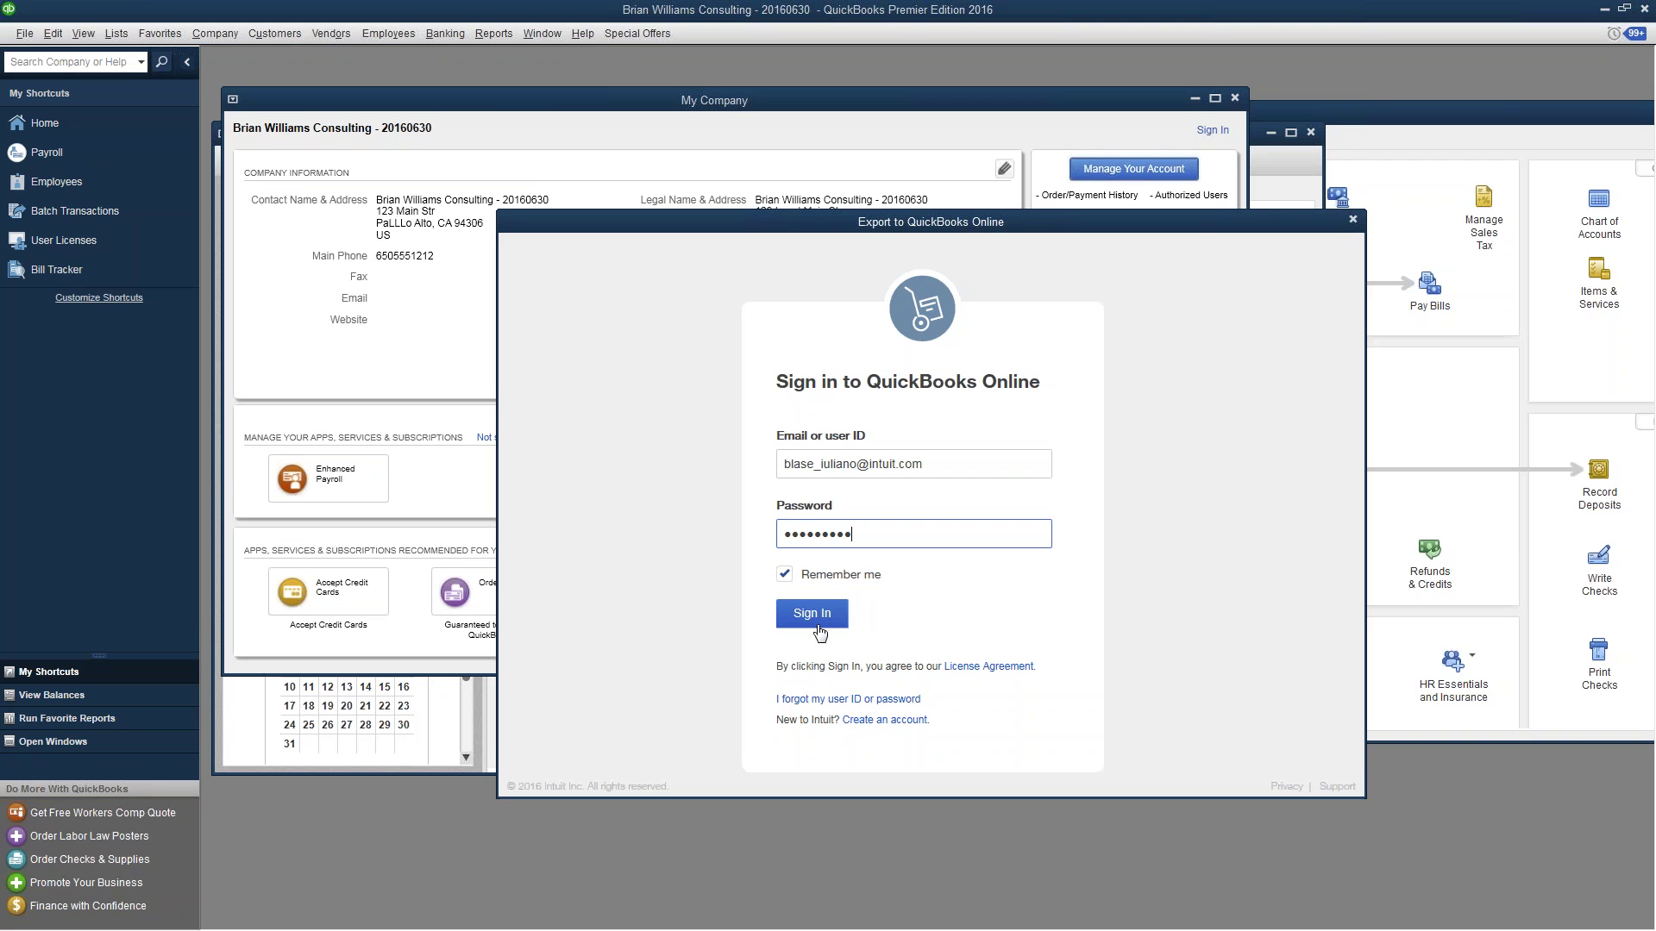
pyautogui.press('Return')
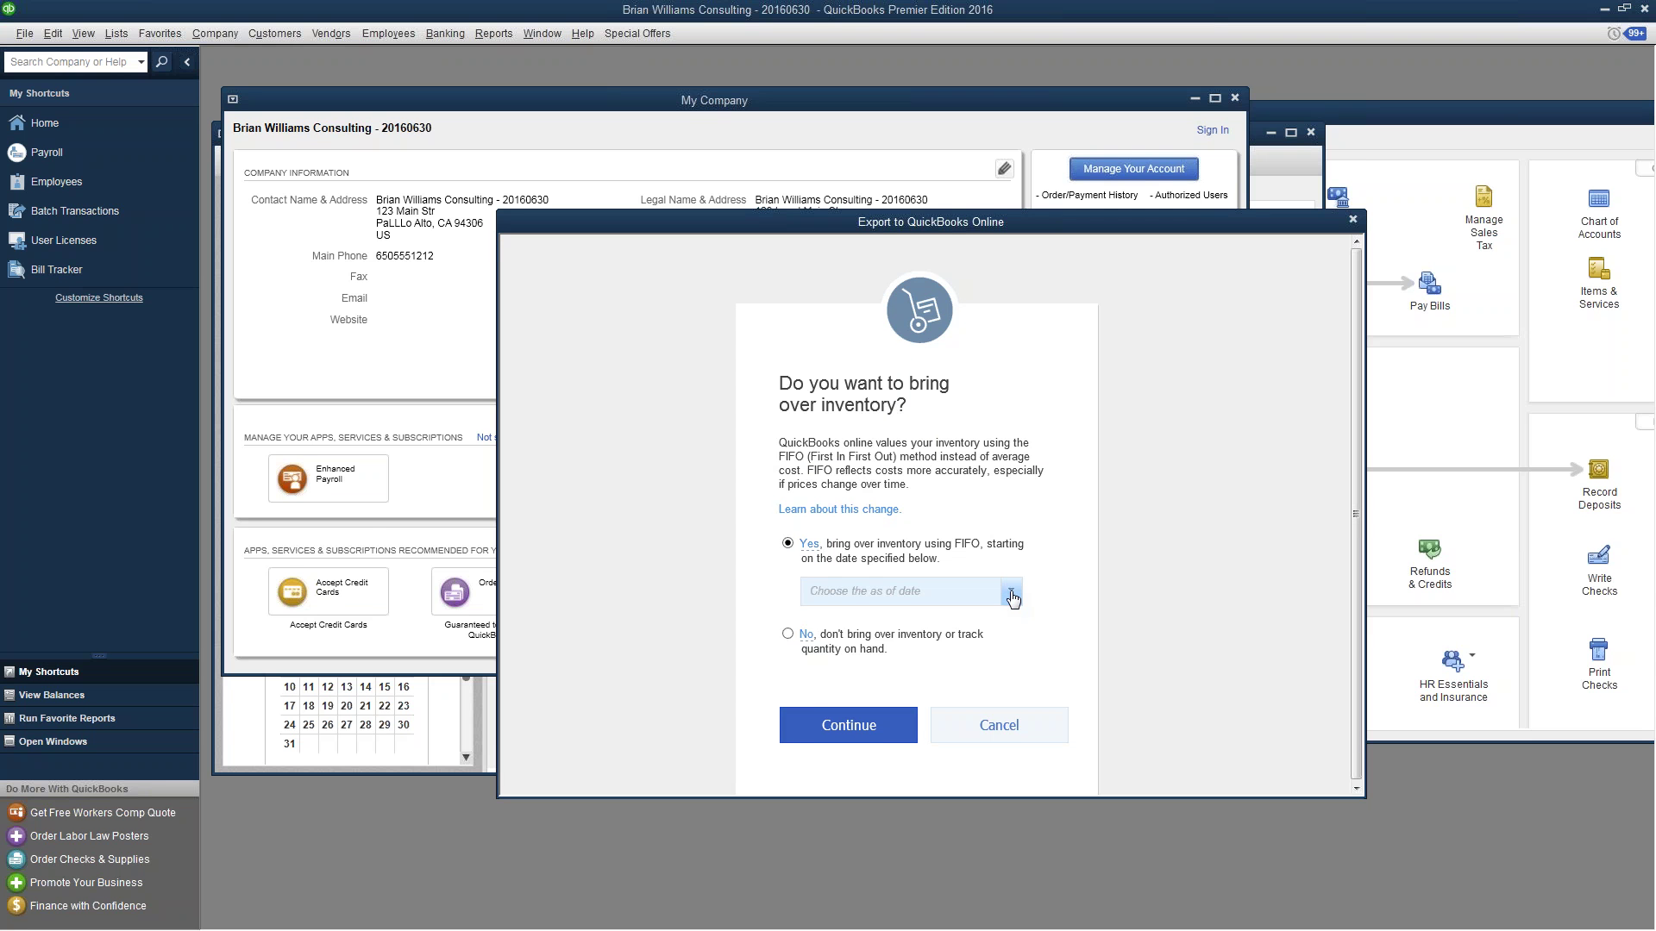
# - Bring inventory over using FIFO with an as-of date of 6/1/2016
pyautogui.click(1011, 595)
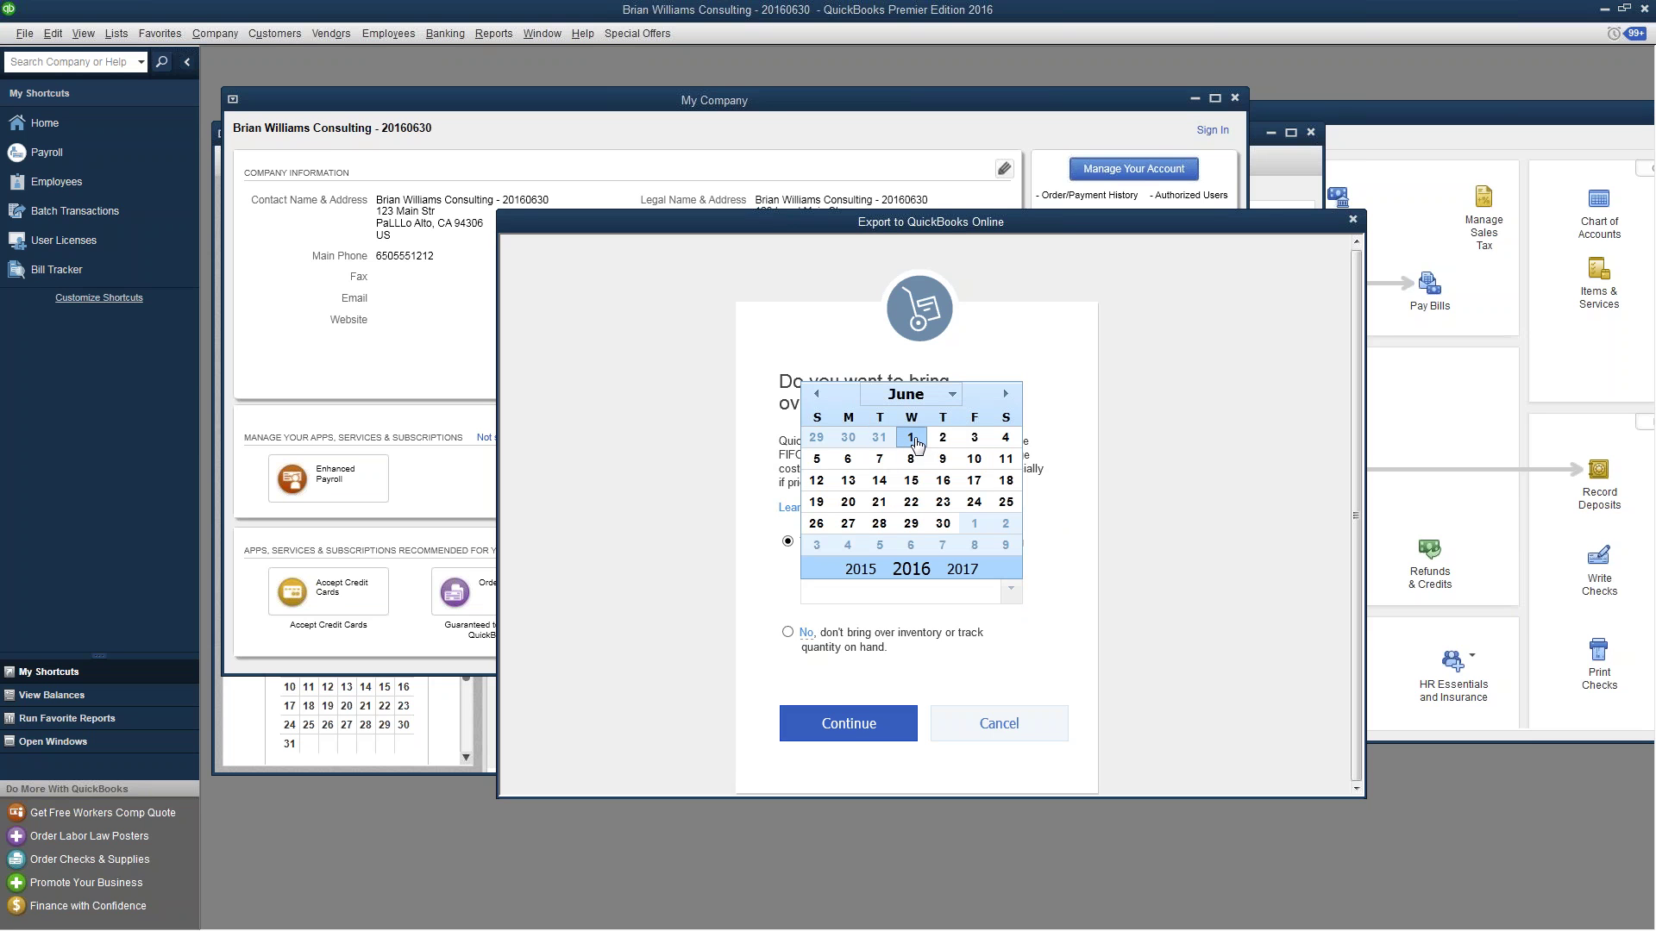
pyautogui.click(916, 443)
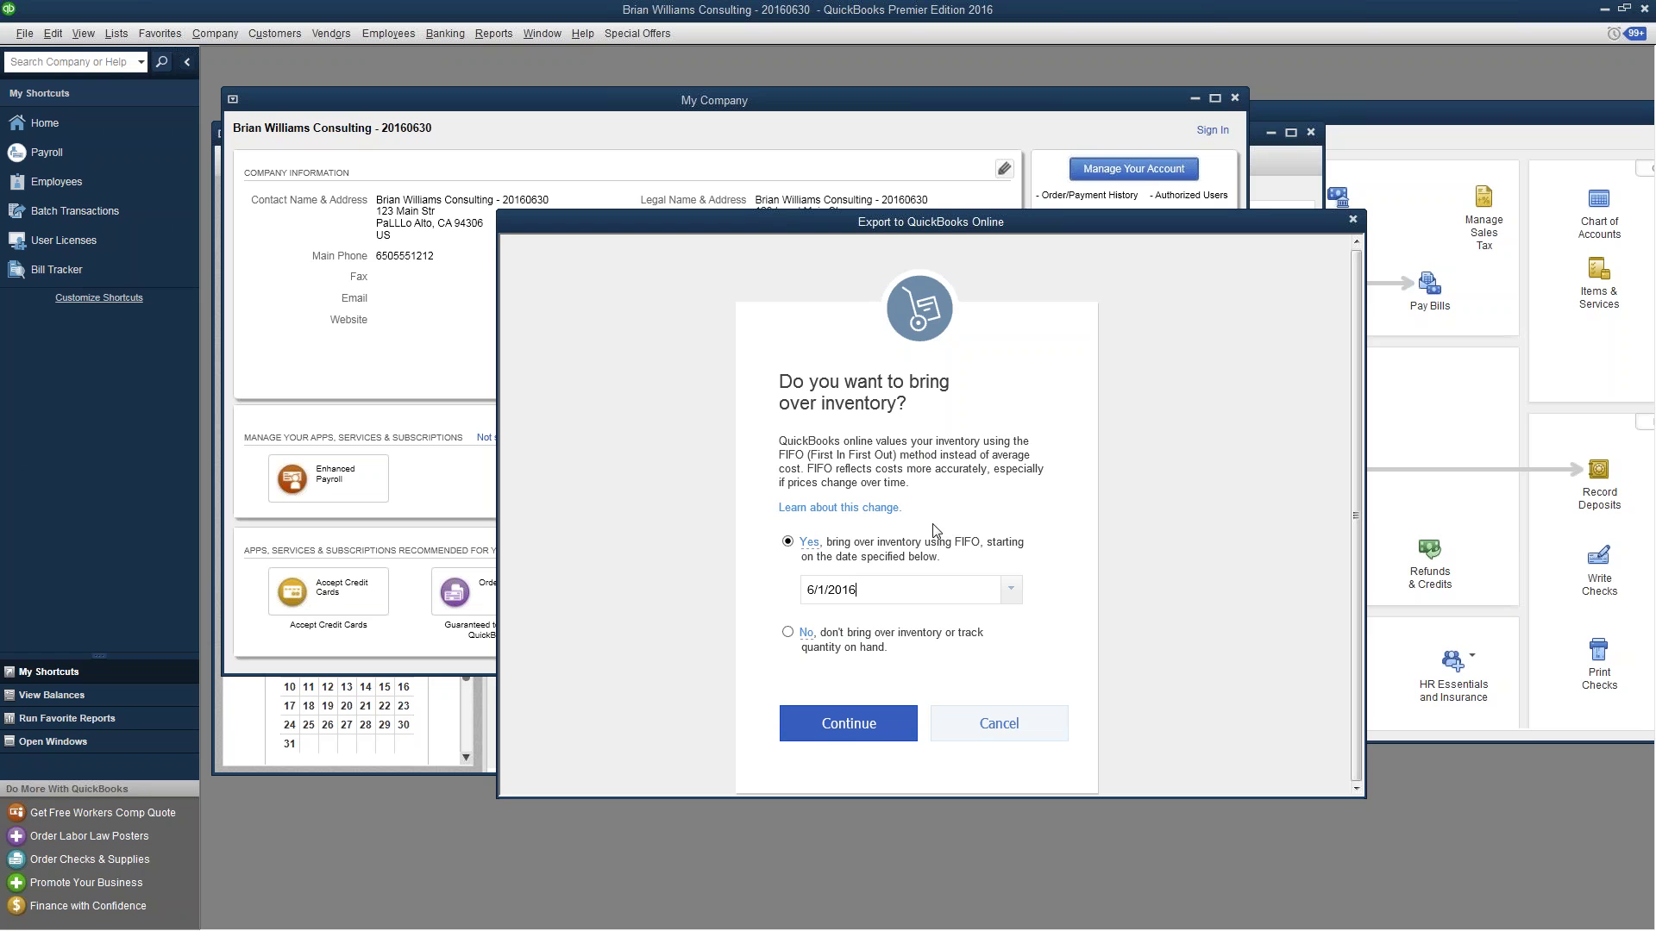
pyautogui.click(876, 732)
# - Select 1 migrate as the destination online company and start the import
pyautogui.click(1043, 559)
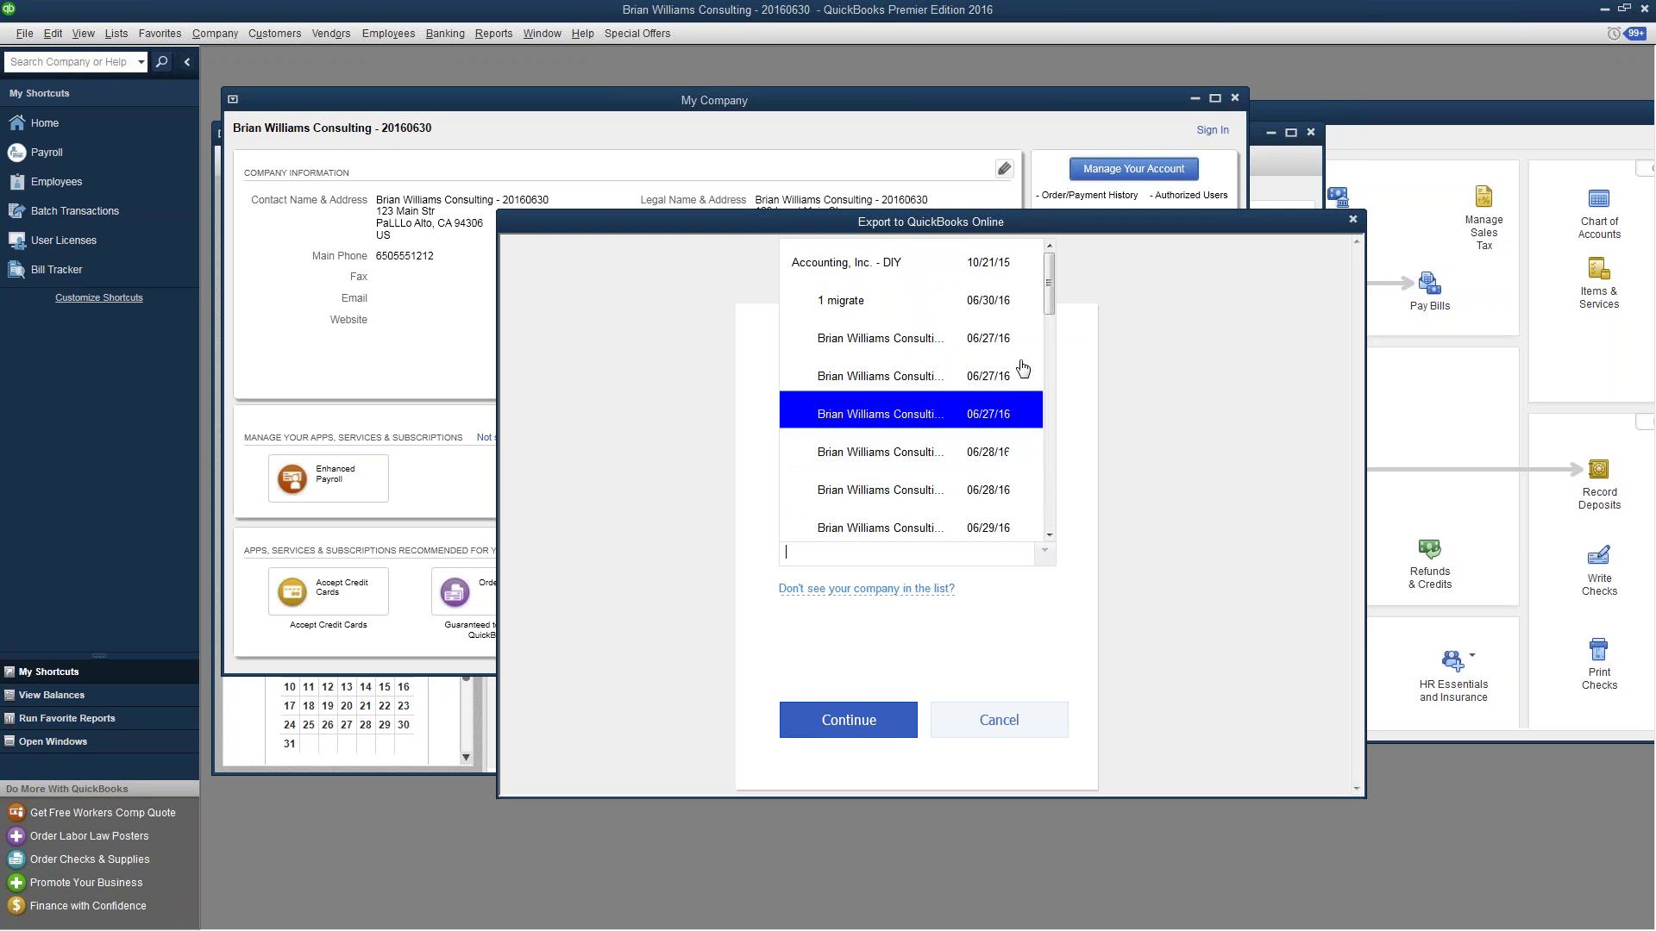
pyautogui.click(897, 311)
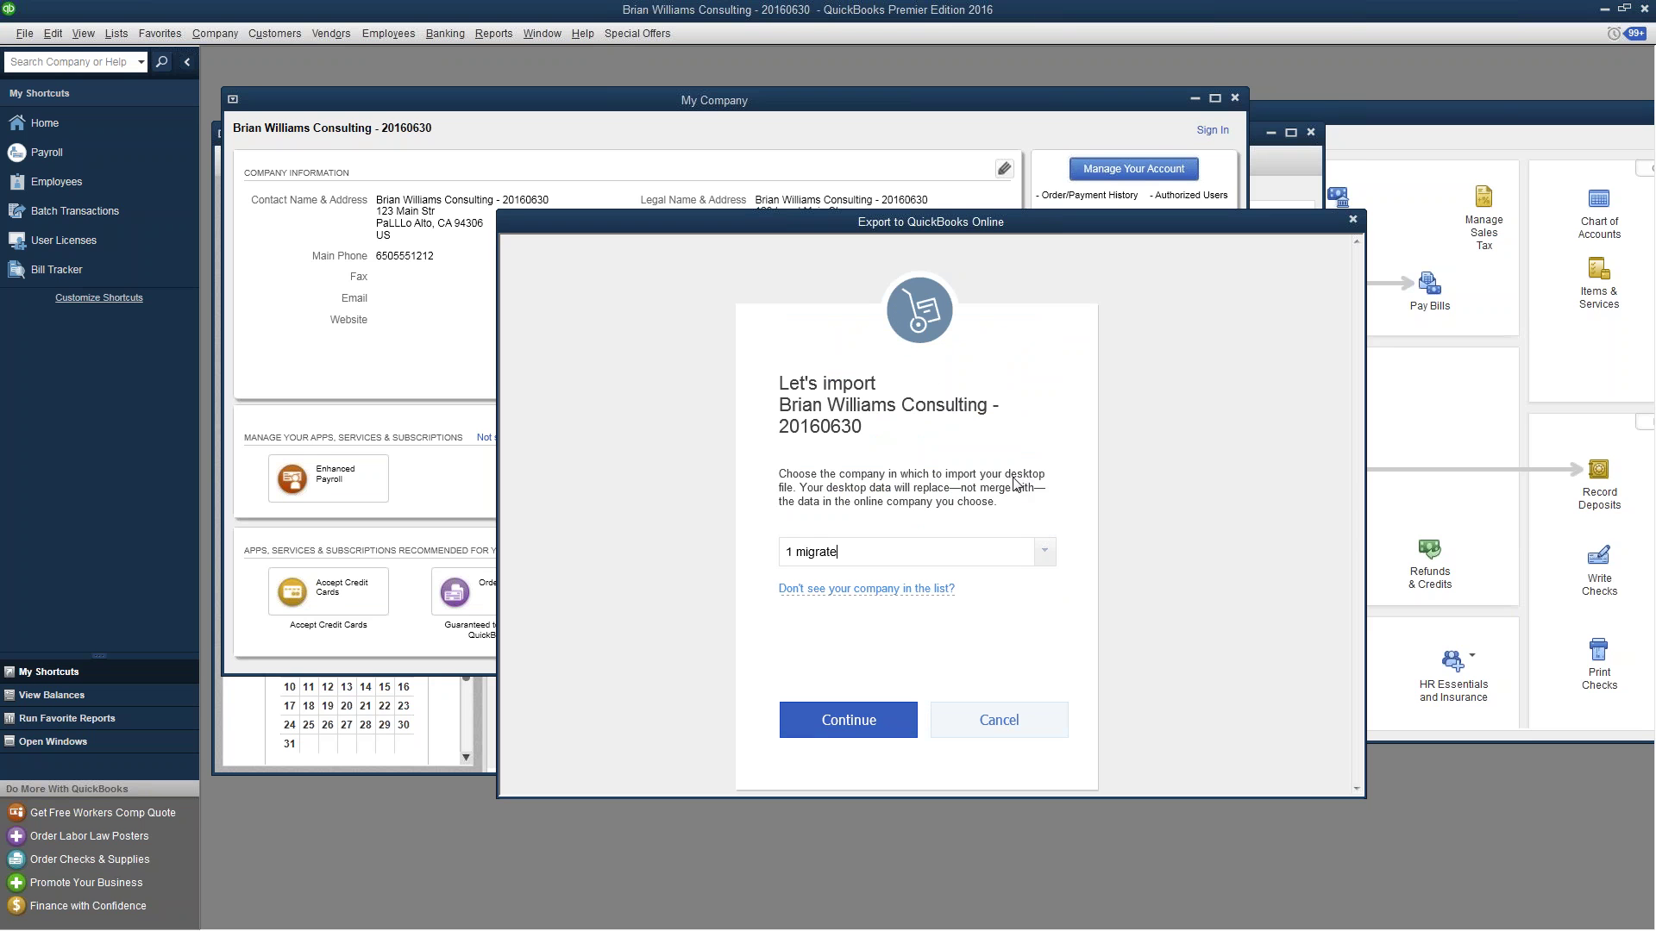
pyautogui.click(858, 720)
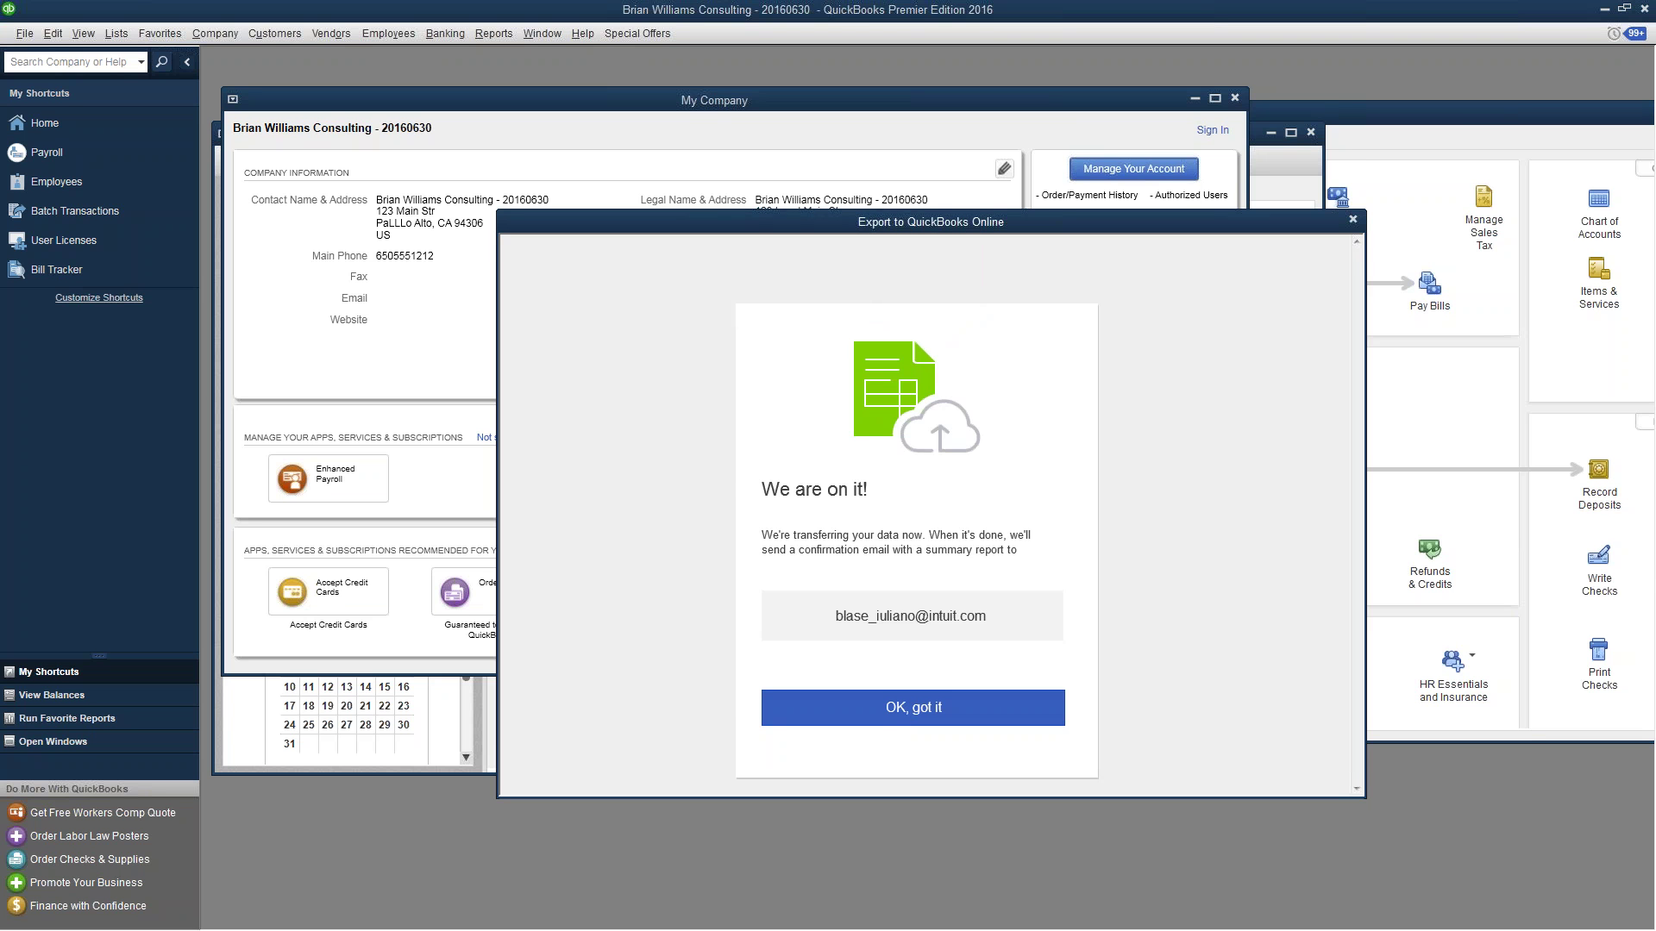
# - Dismiss the transfer notice and open Import summary report.xlsx from the import-complete email
pyautogui.click(879, 715)
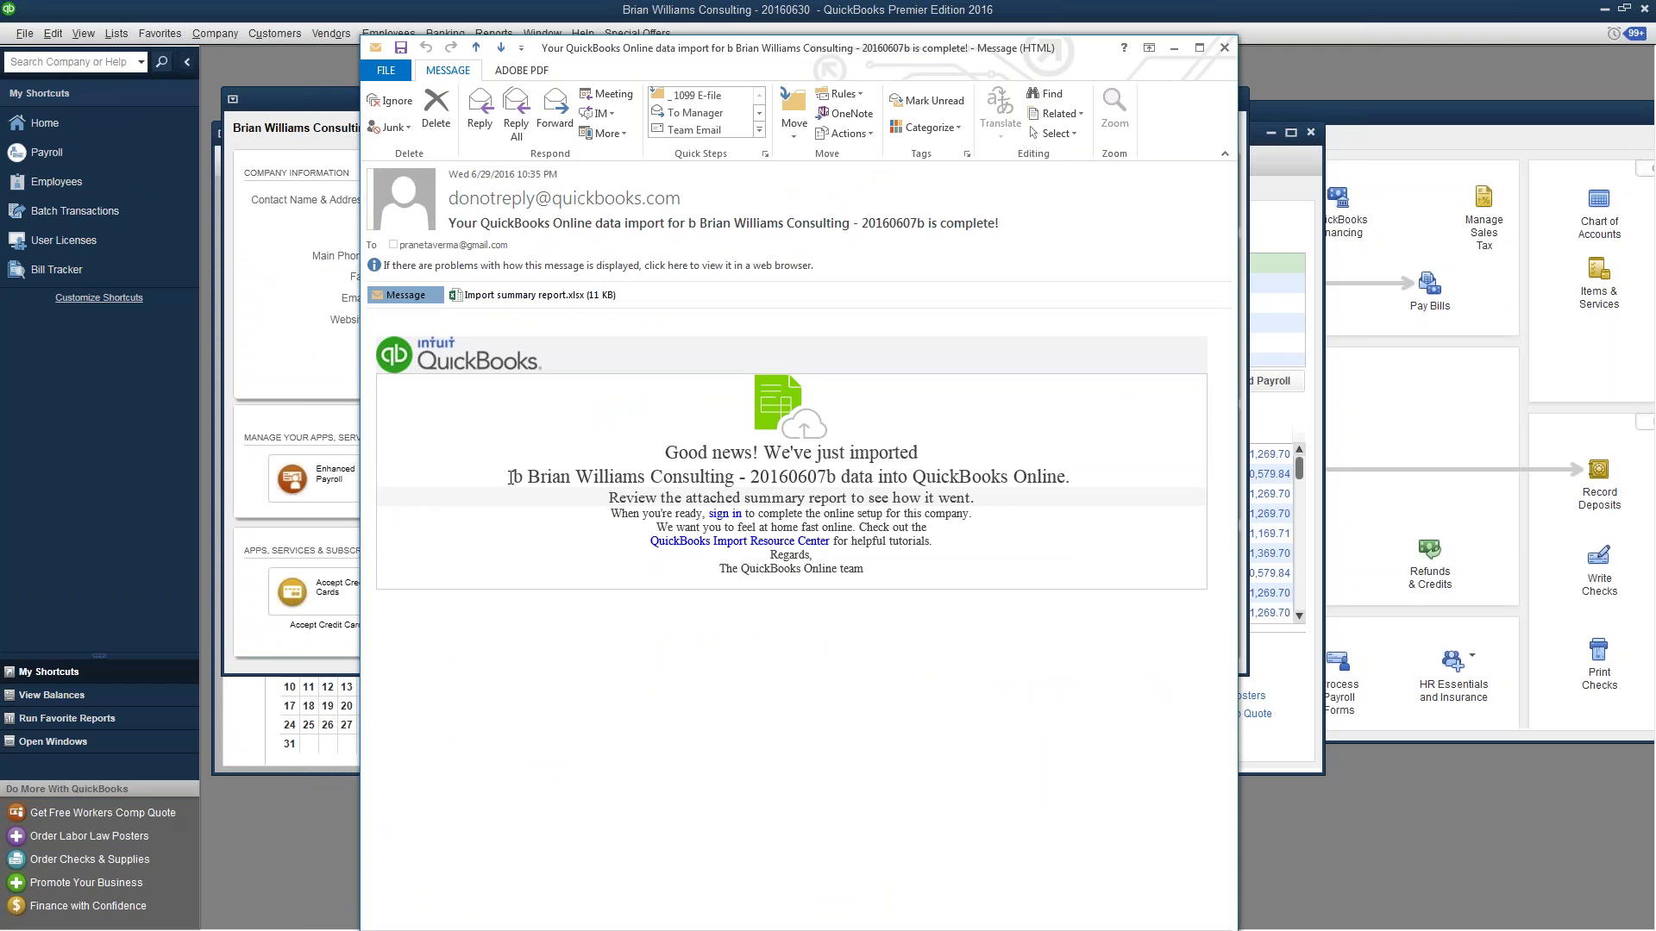
pyautogui.moveTo(513, 479); pyautogui.dragTo(841, 479)
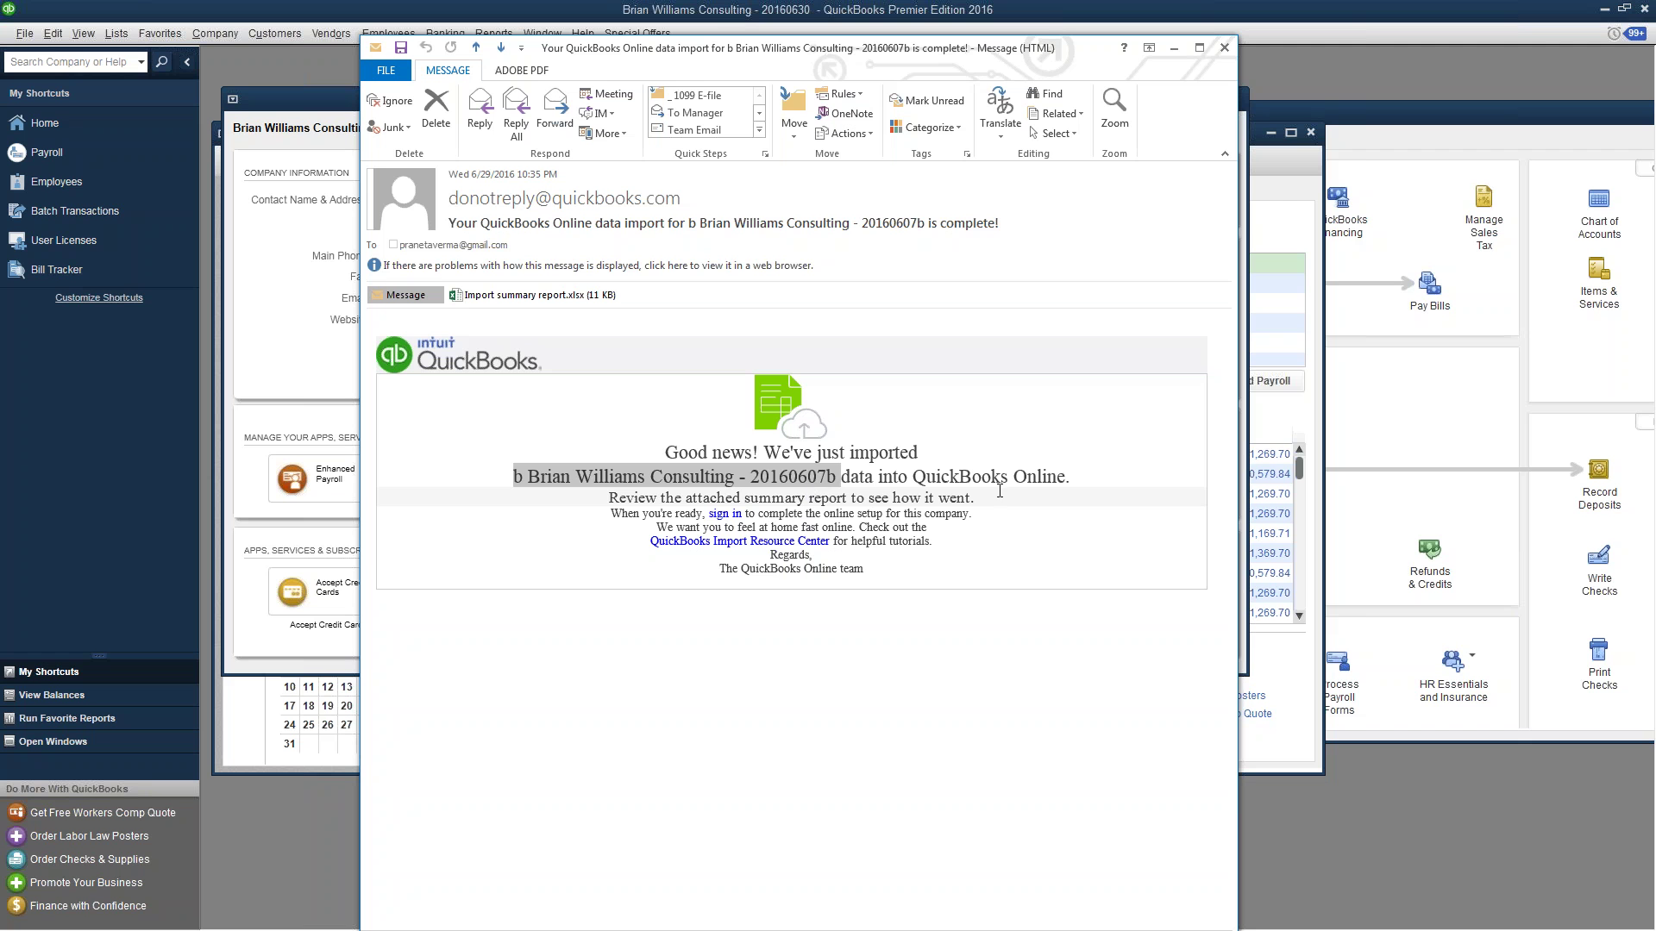
pyautogui.click(989, 530)
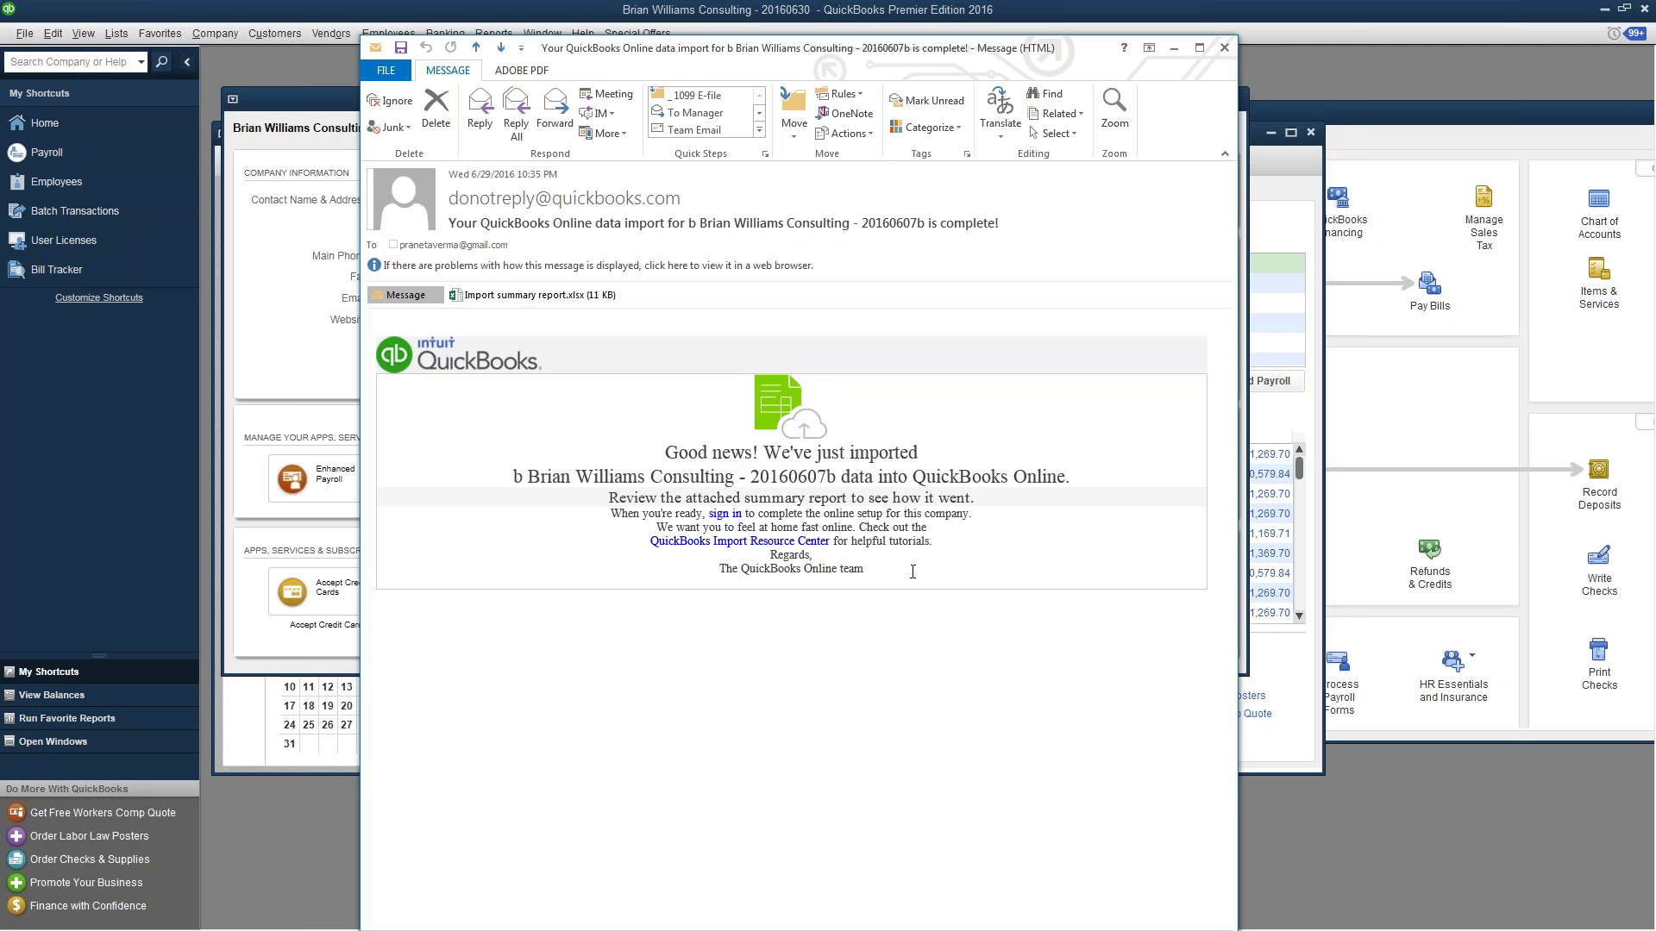
pyautogui.doubleClick(517, 295)
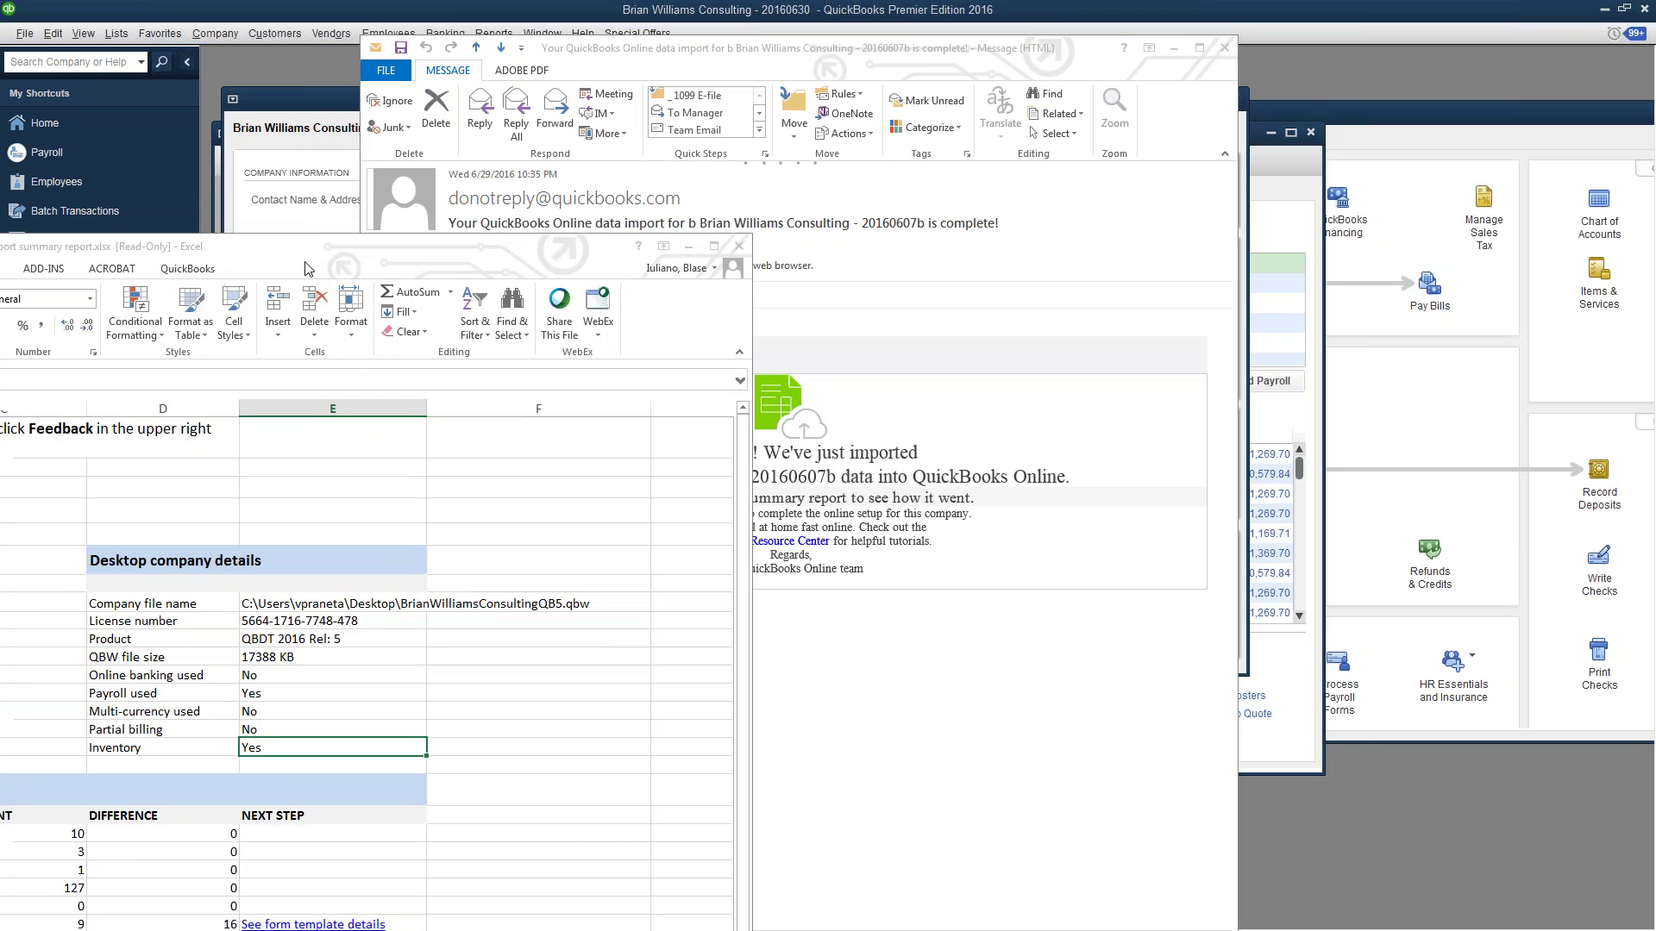
# - Keep the already open import summary and highlight Payroll used = Yes in D13:E13
pyautogui.moveTo(362, 196); pyautogui.dragTo(968, 55)
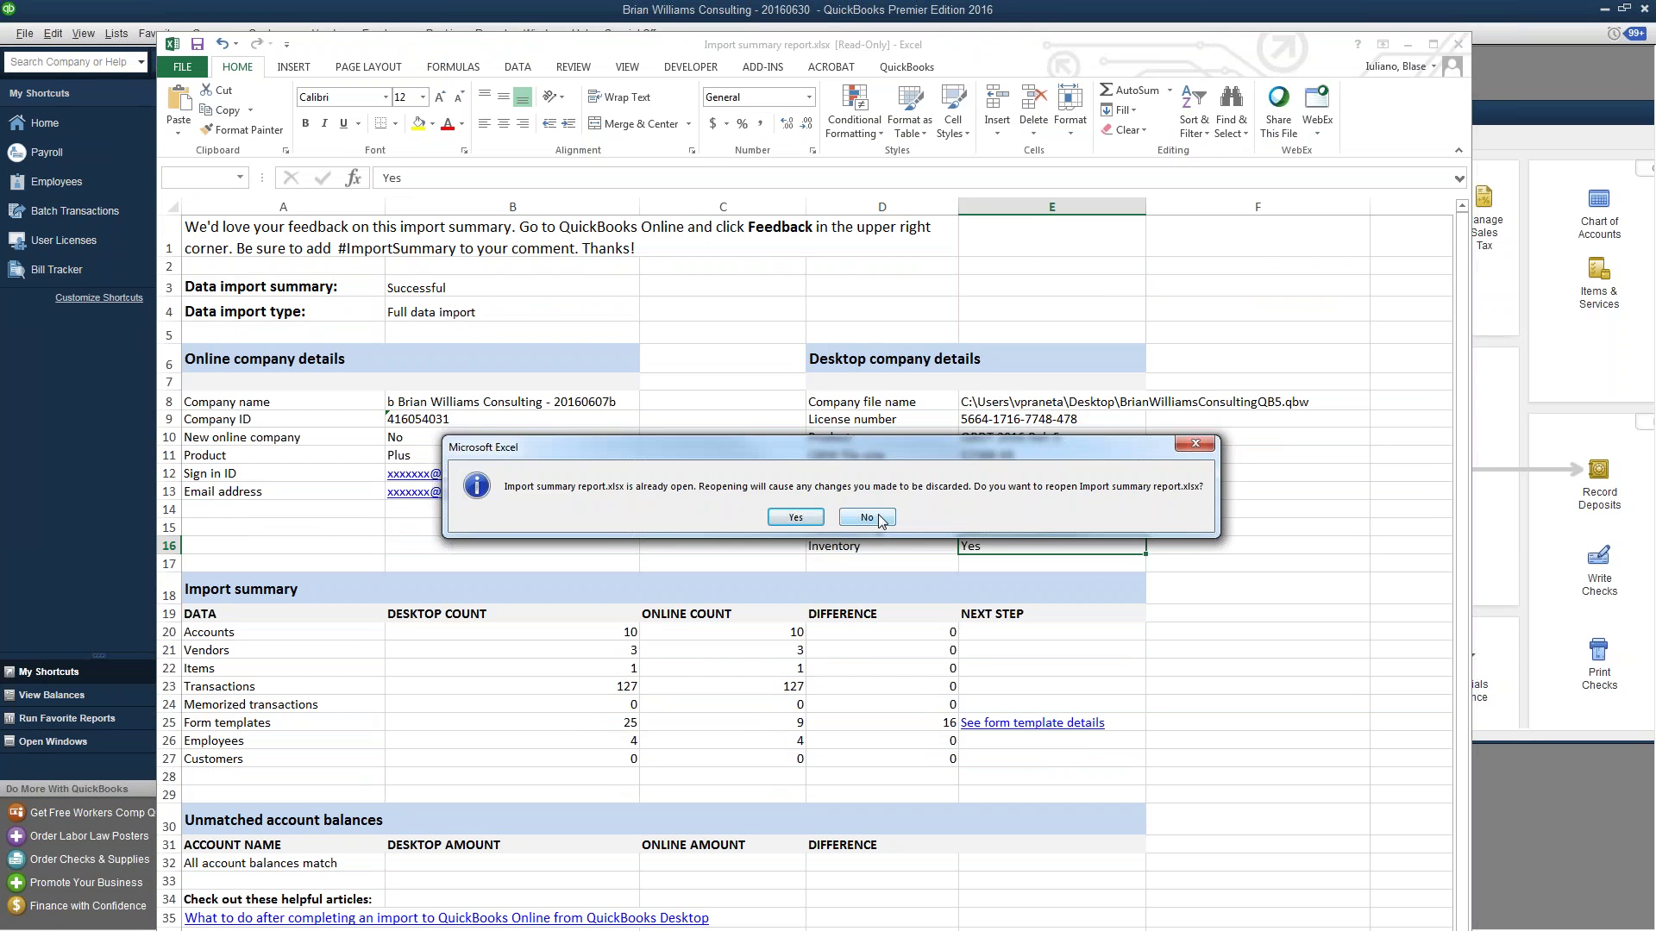
pyautogui.click(868, 517)
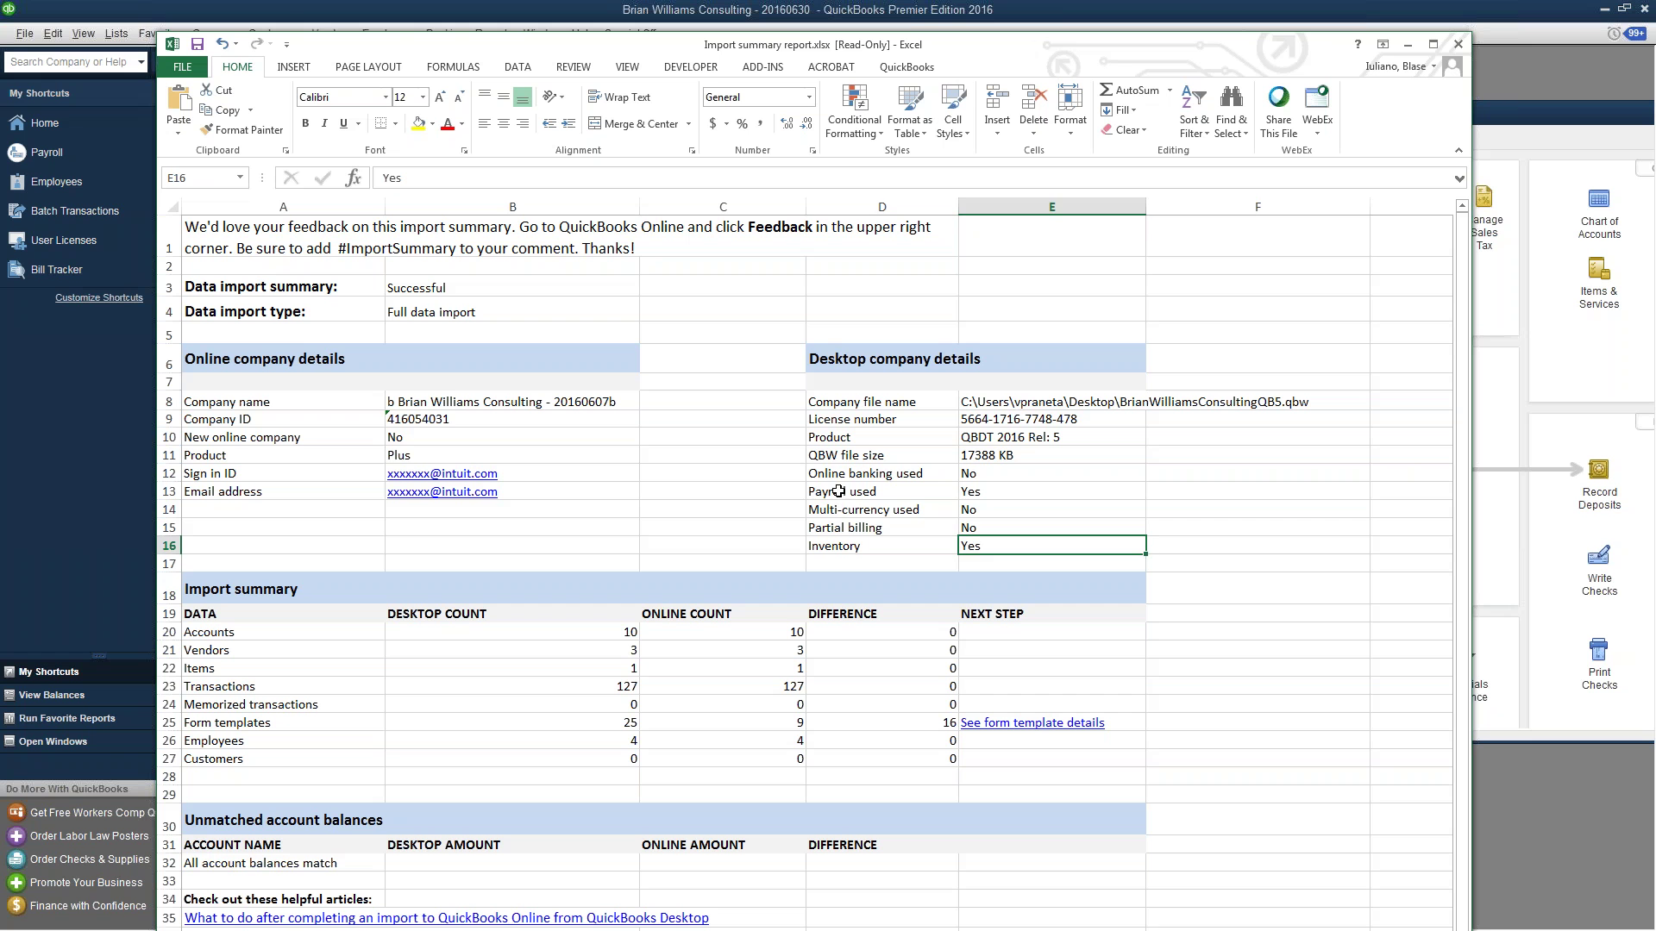
pyautogui.click(862, 492)
pyautogui.click(1008, 493)
pyautogui.moveTo(1008, 493); pyautogui.dragTo(862, 492)
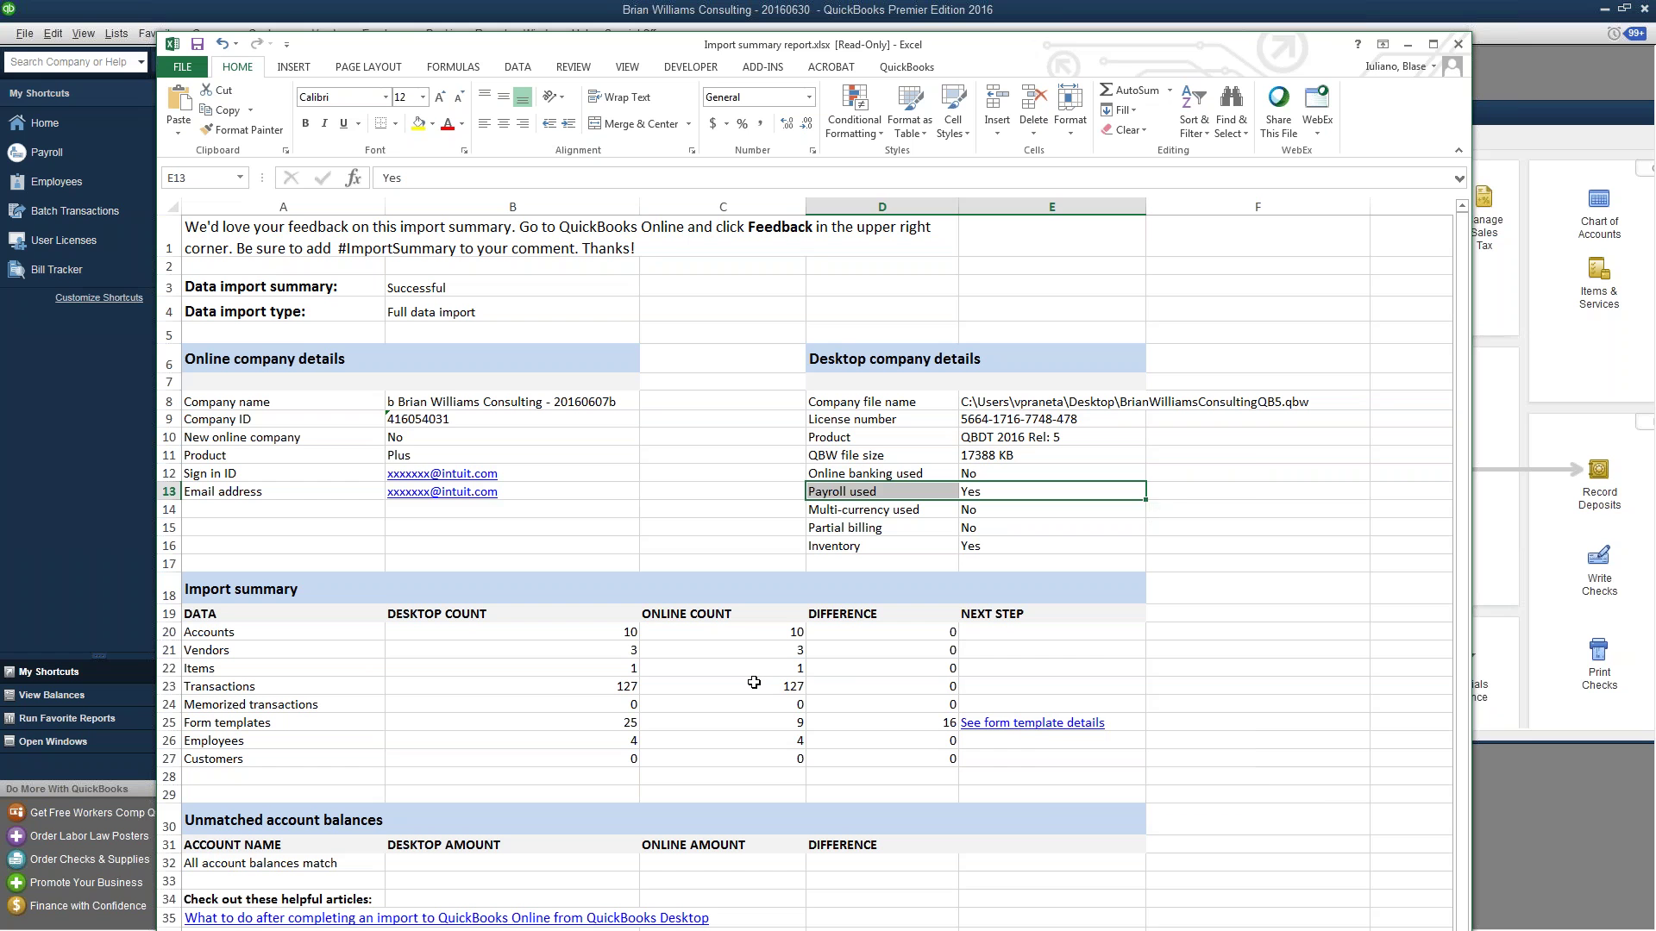
# - Note the 9 online form templates in C25, then minimize the Excel report and import email
pyautogui.click(757, 716)
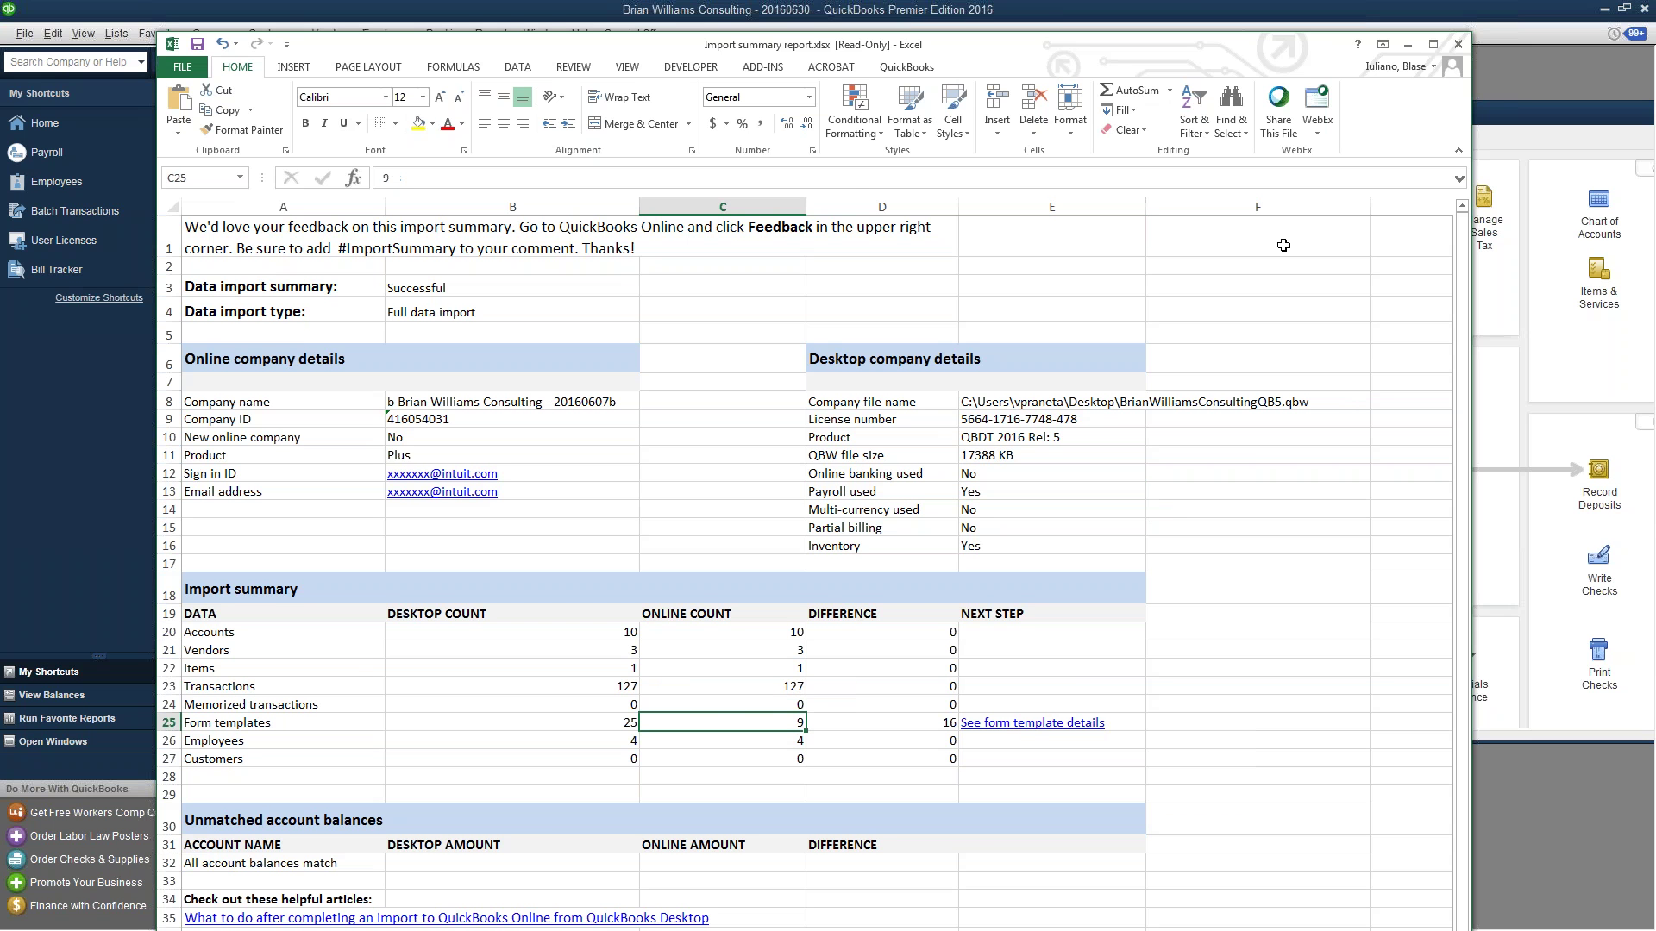
pyautogui.click(1411, 43)
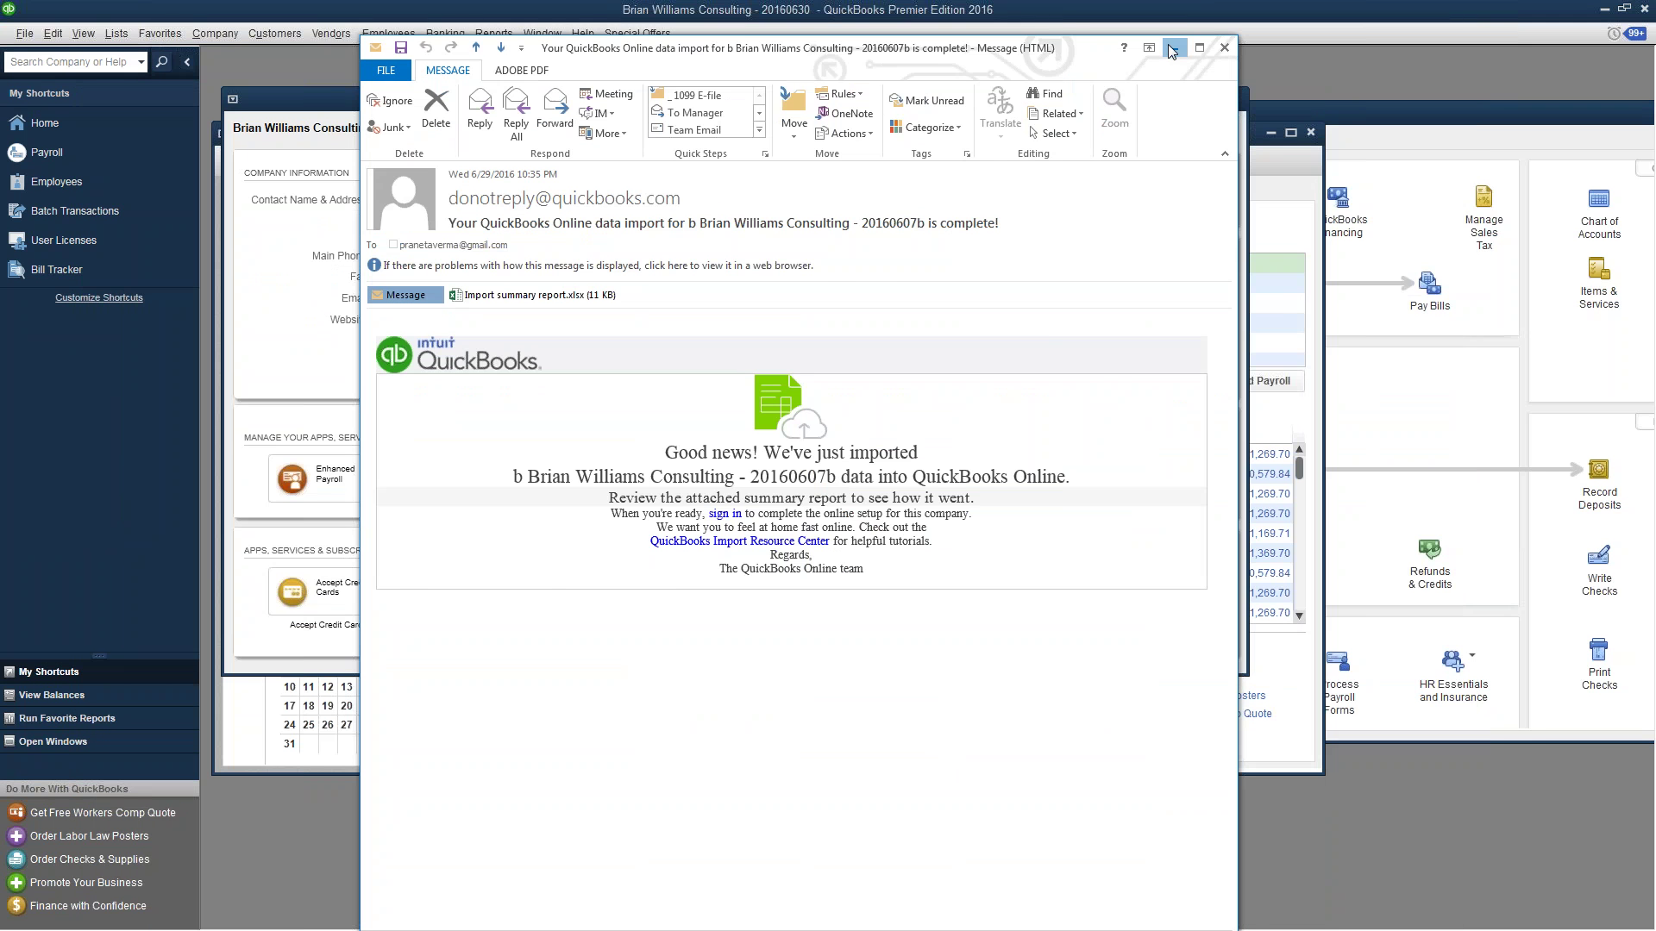
pyautogui.click(1171, 50)
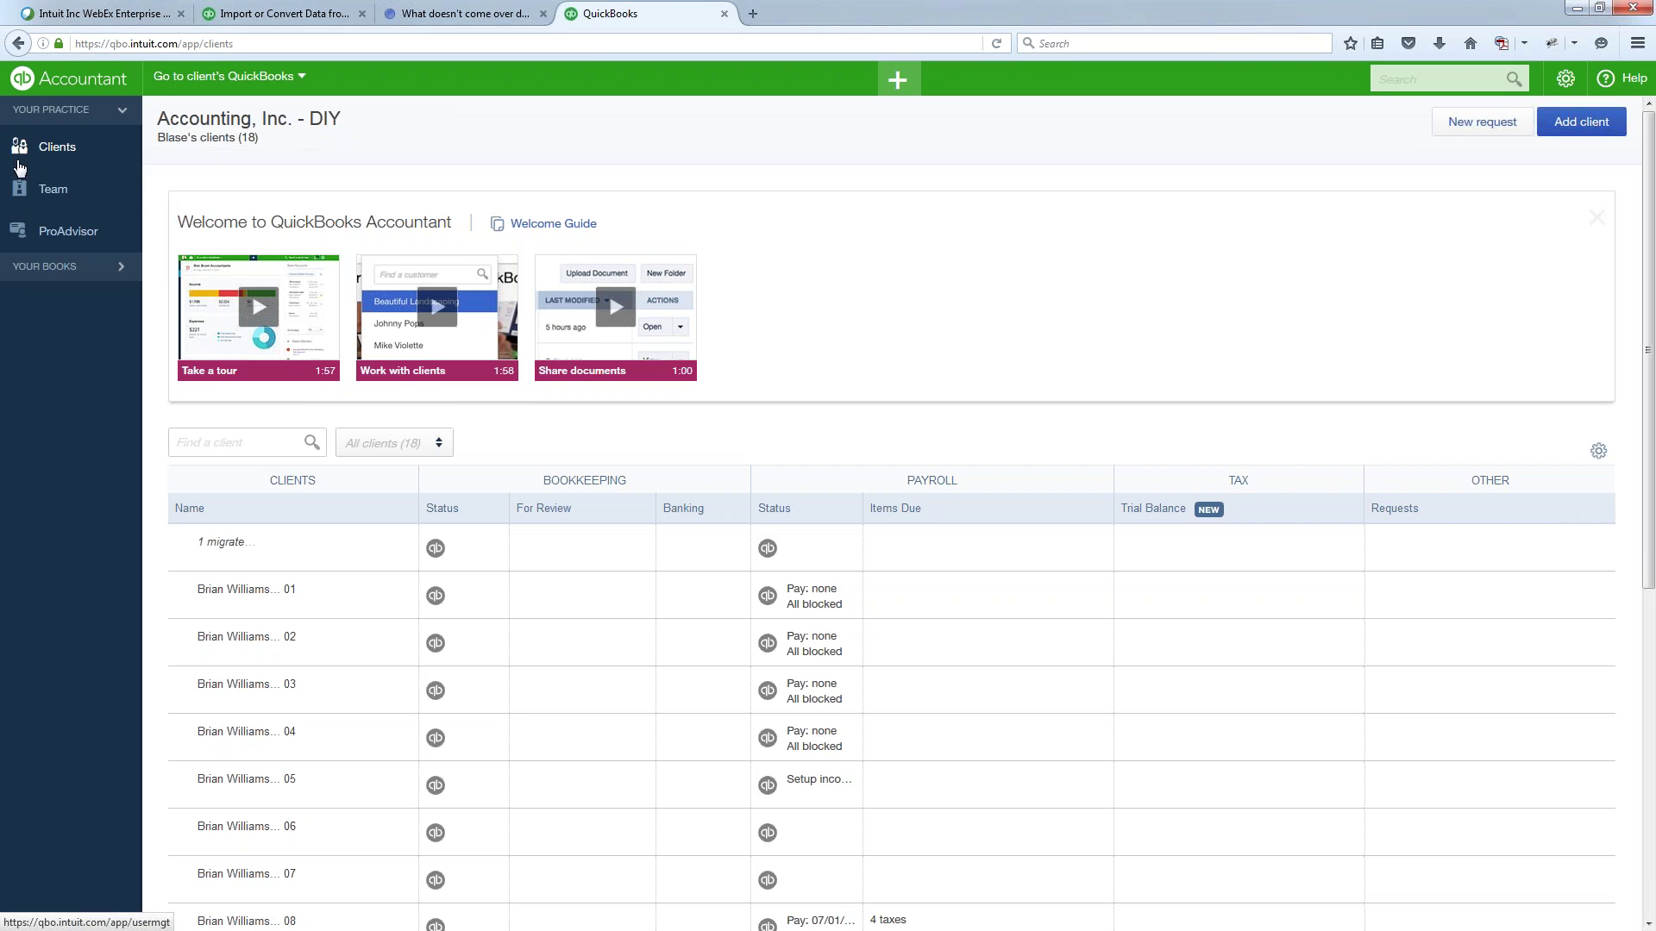
# - Open the migrated consulting company's books and review its Home dashboard showing $43,770 in expenses
pyautogui.click(39, 148)
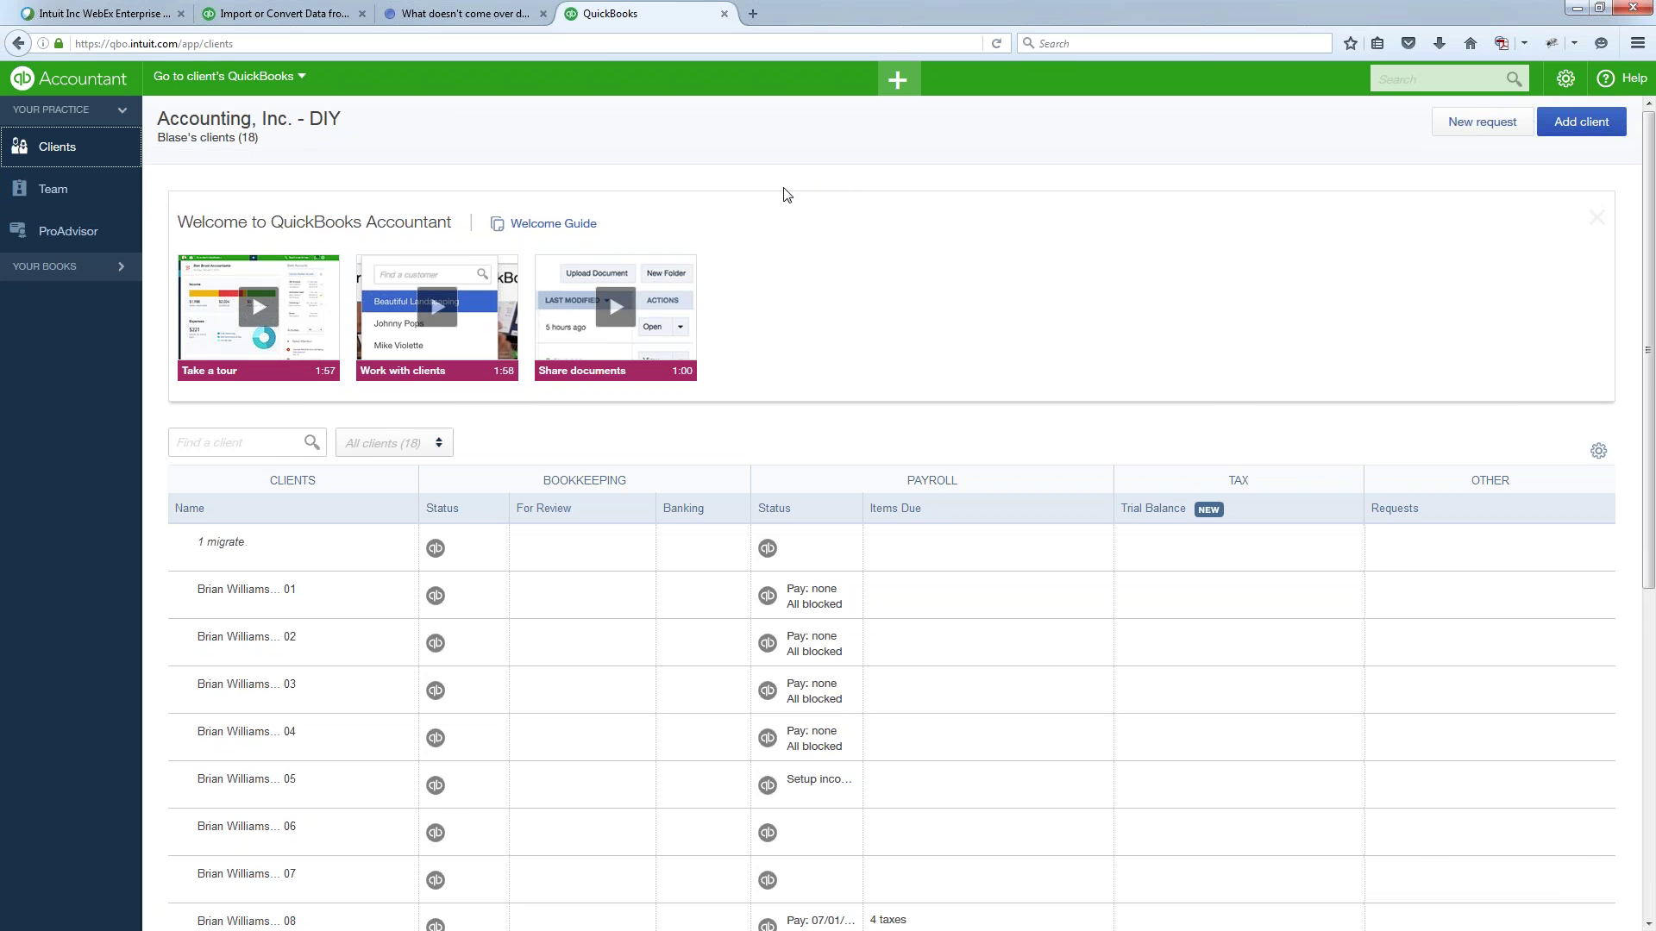
pyautogui.scroll(-1, 785, 195)
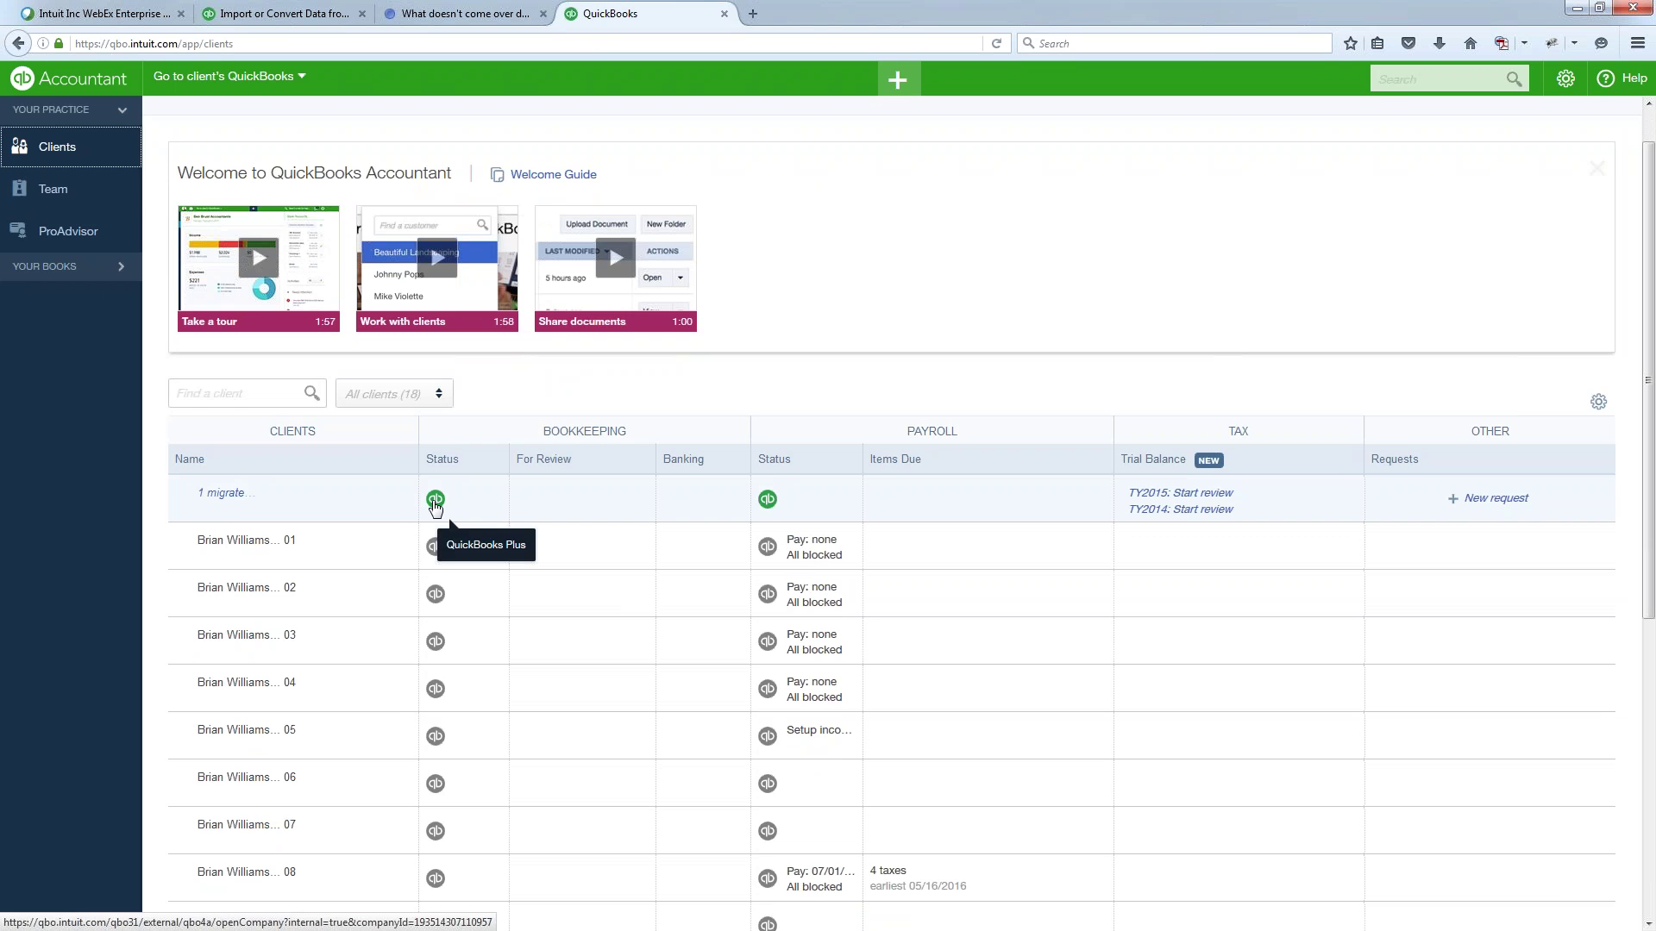
pyautogui.click(435, 500)
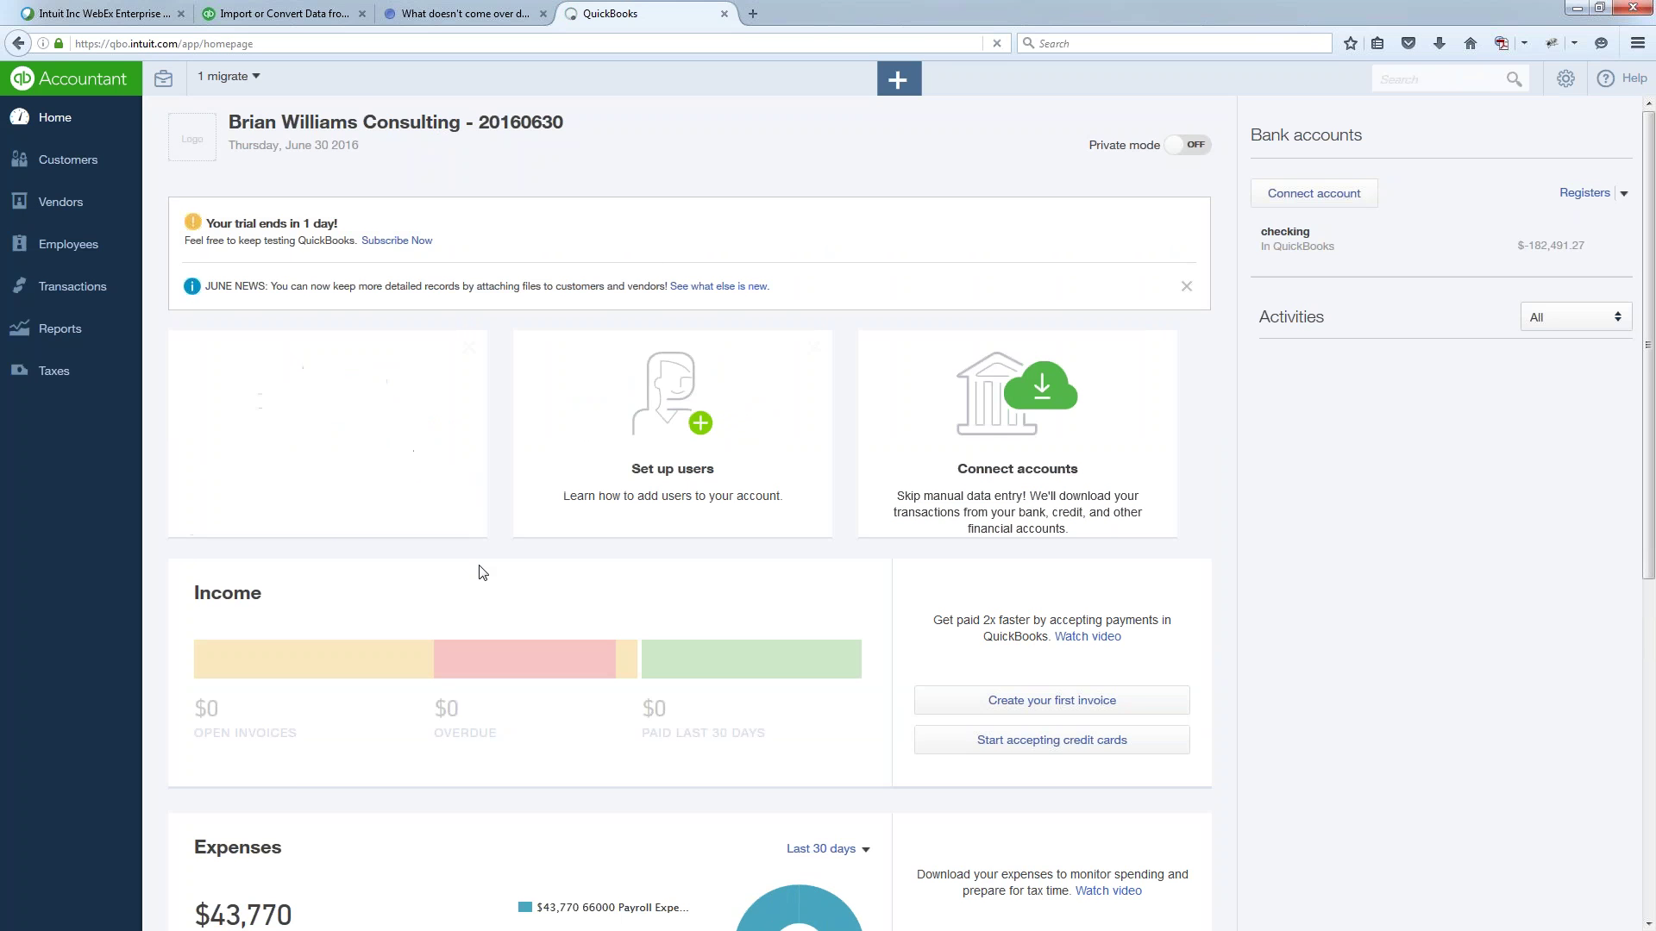
pyautogui.scroll(-1, 481, 573)
pyautogui.scroll(-1, 482, 574)
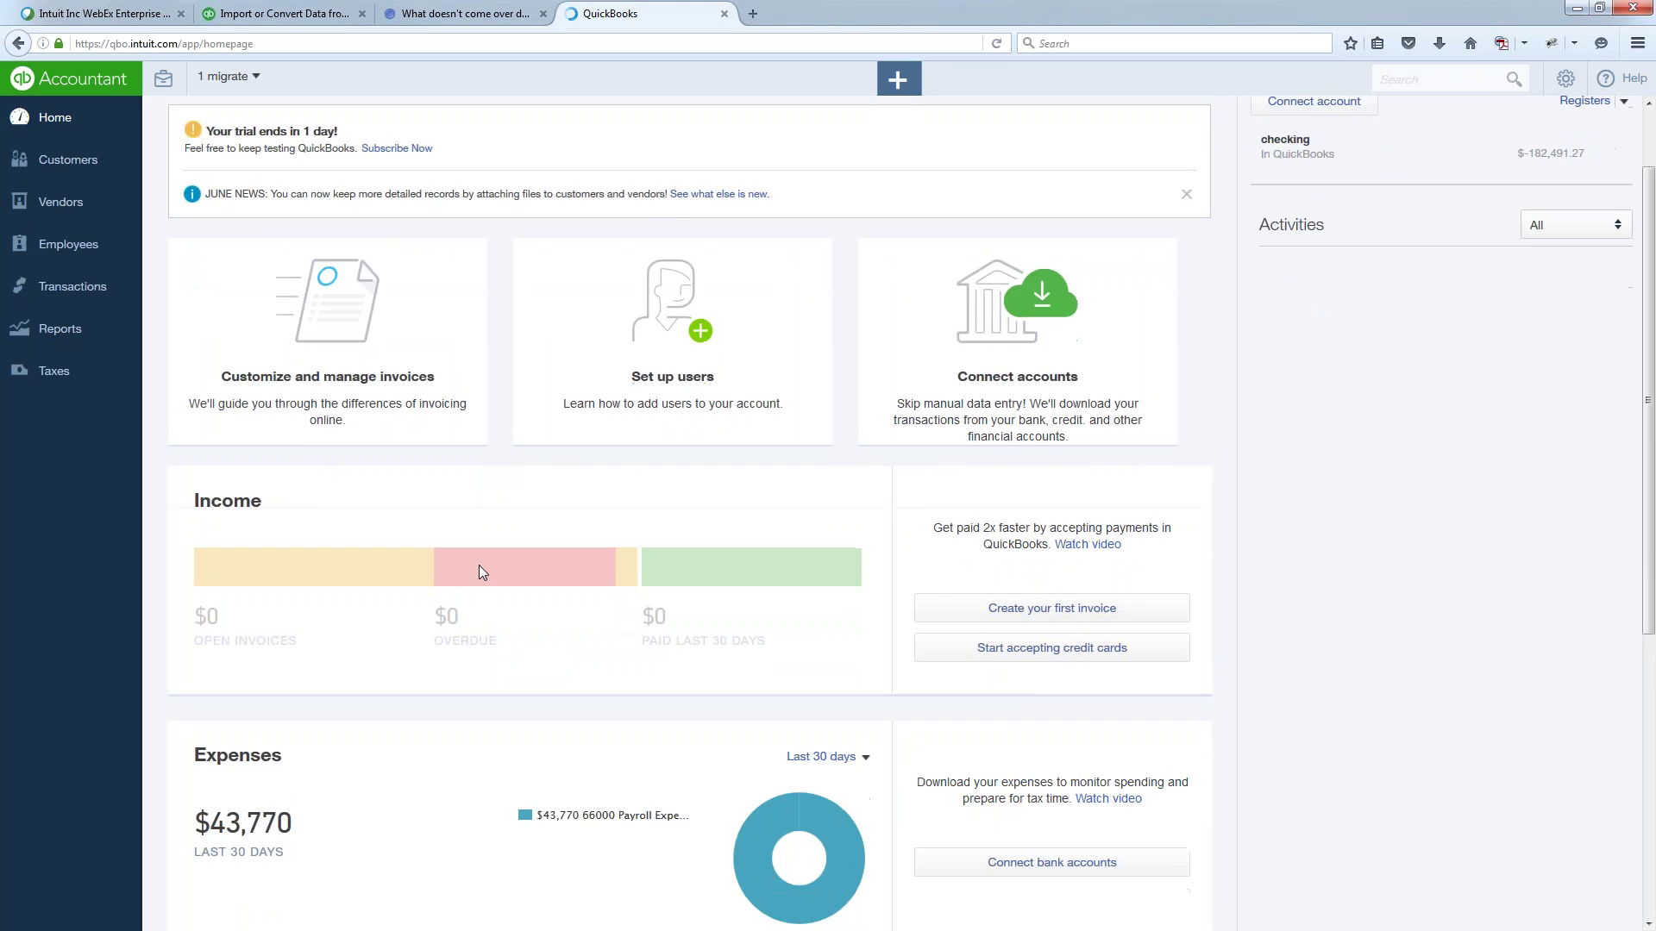
pyautogui.scroll(-2, 481, 574)
pyautogui.scroll(3, 480, 565)
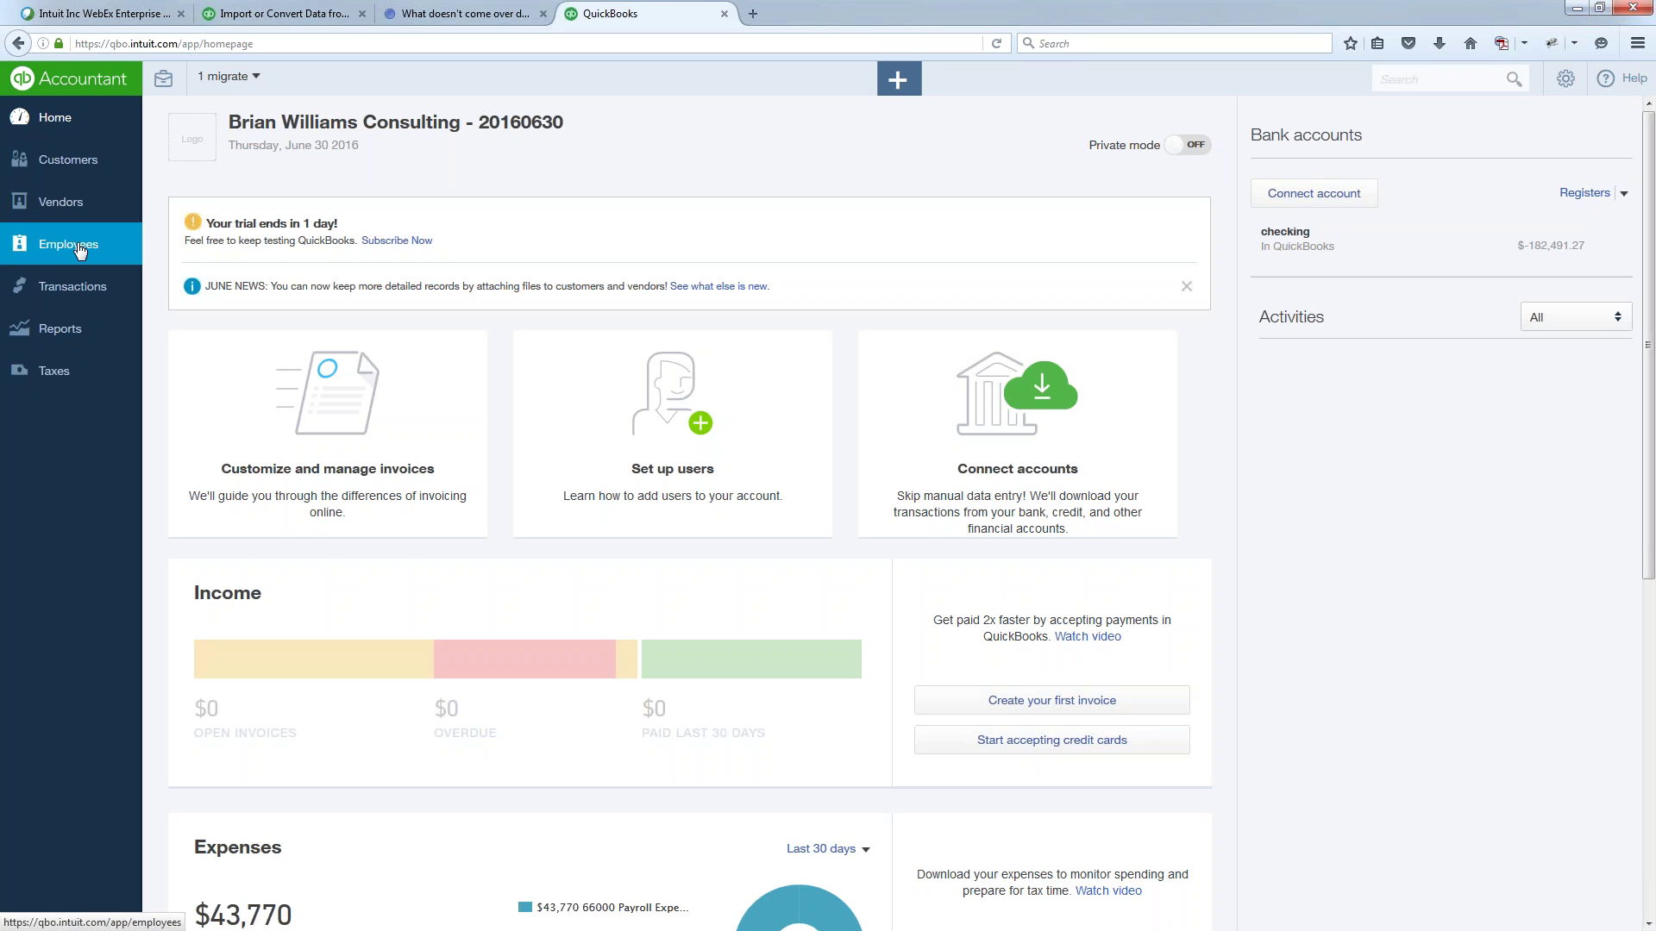
# - Review the four imported employees on the Employees page, then start Complete payroll setup
pyautogui.click(78, 247)
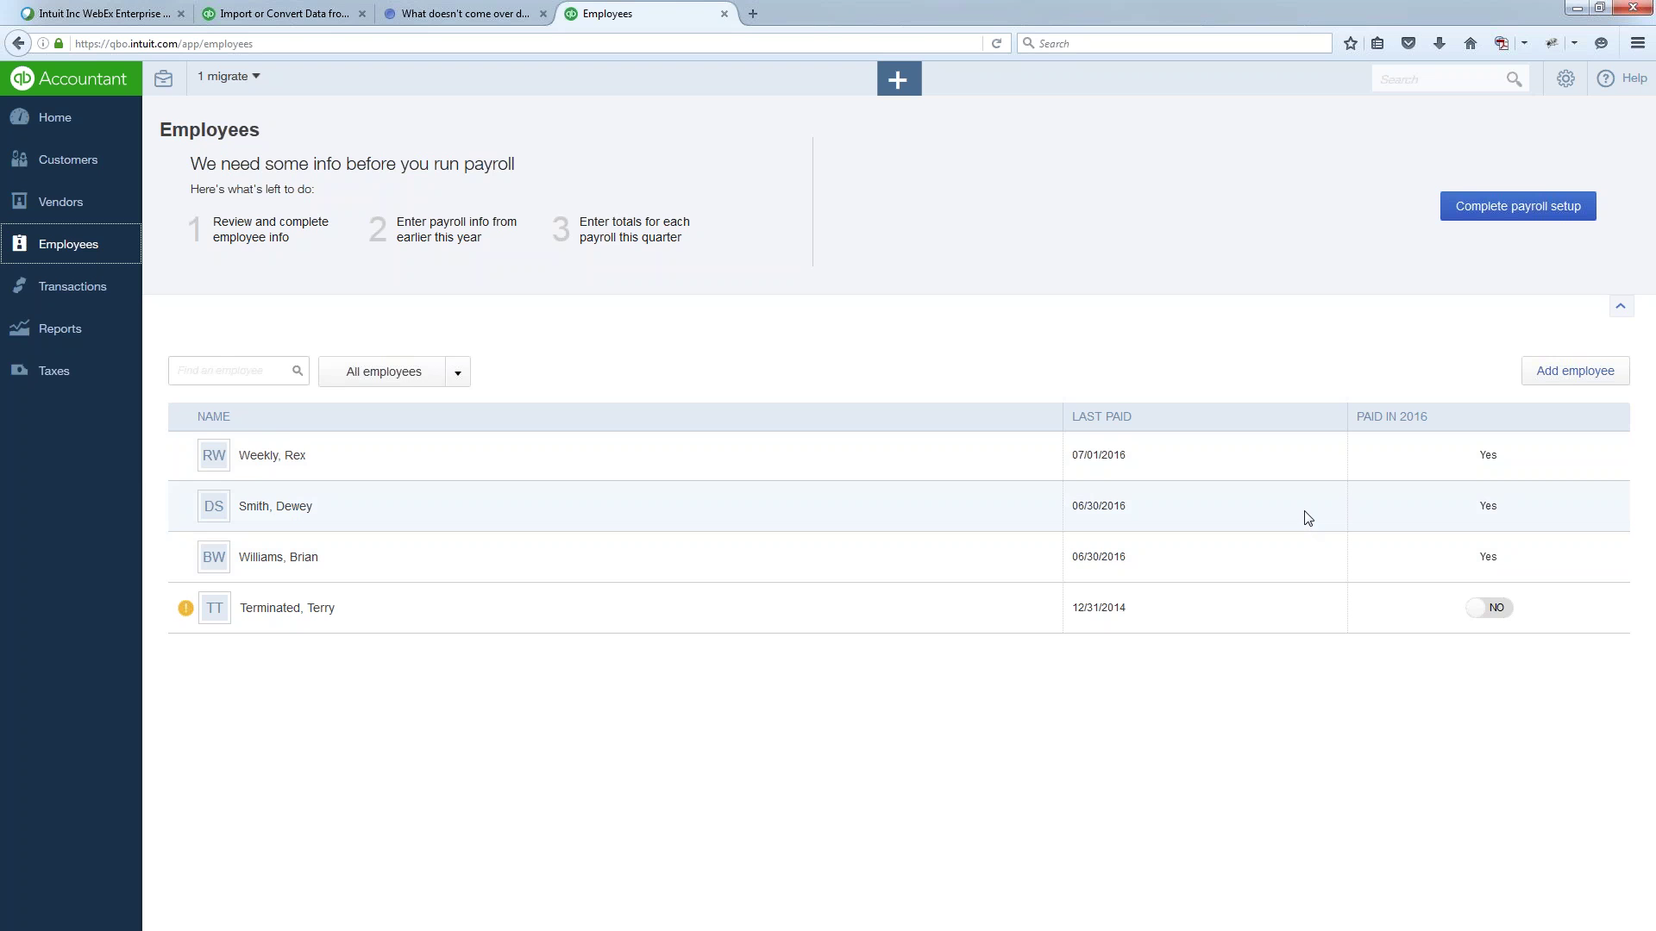
pyautogui.click(1520, 214)
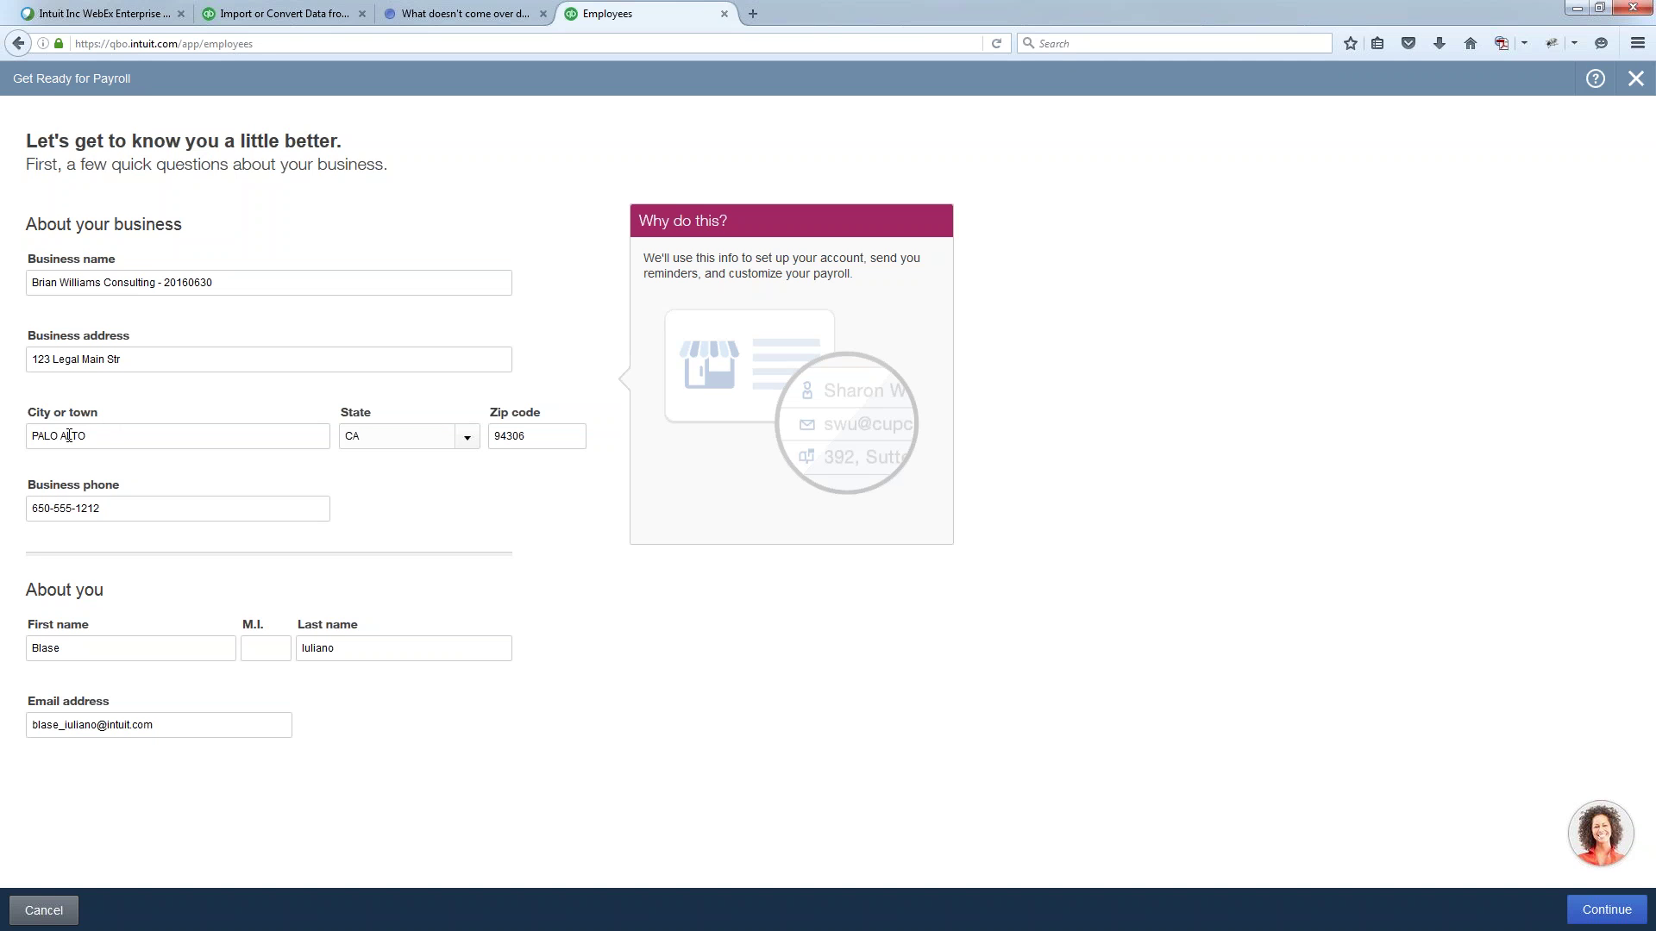
# - Confirm the business details, city PALO ALTO and zip 94306, unchanged and submit them
pyautogui.moveTo(98, 436); pyautogui.dragTo(29, 438)
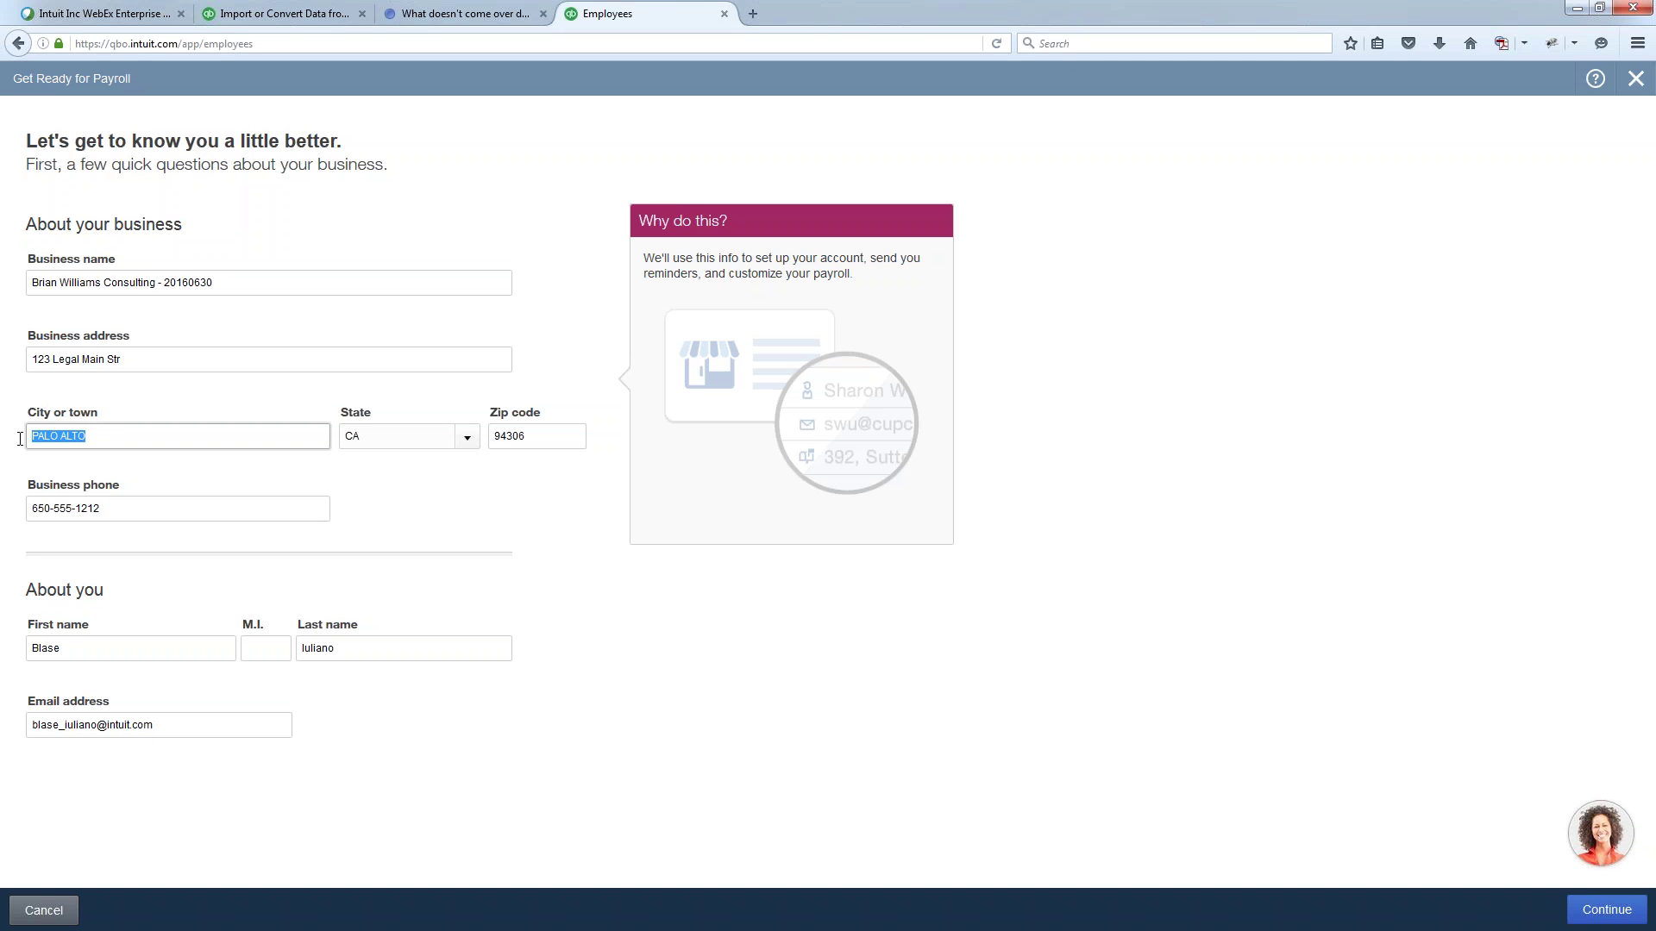
pyautogui.click(67, 462)
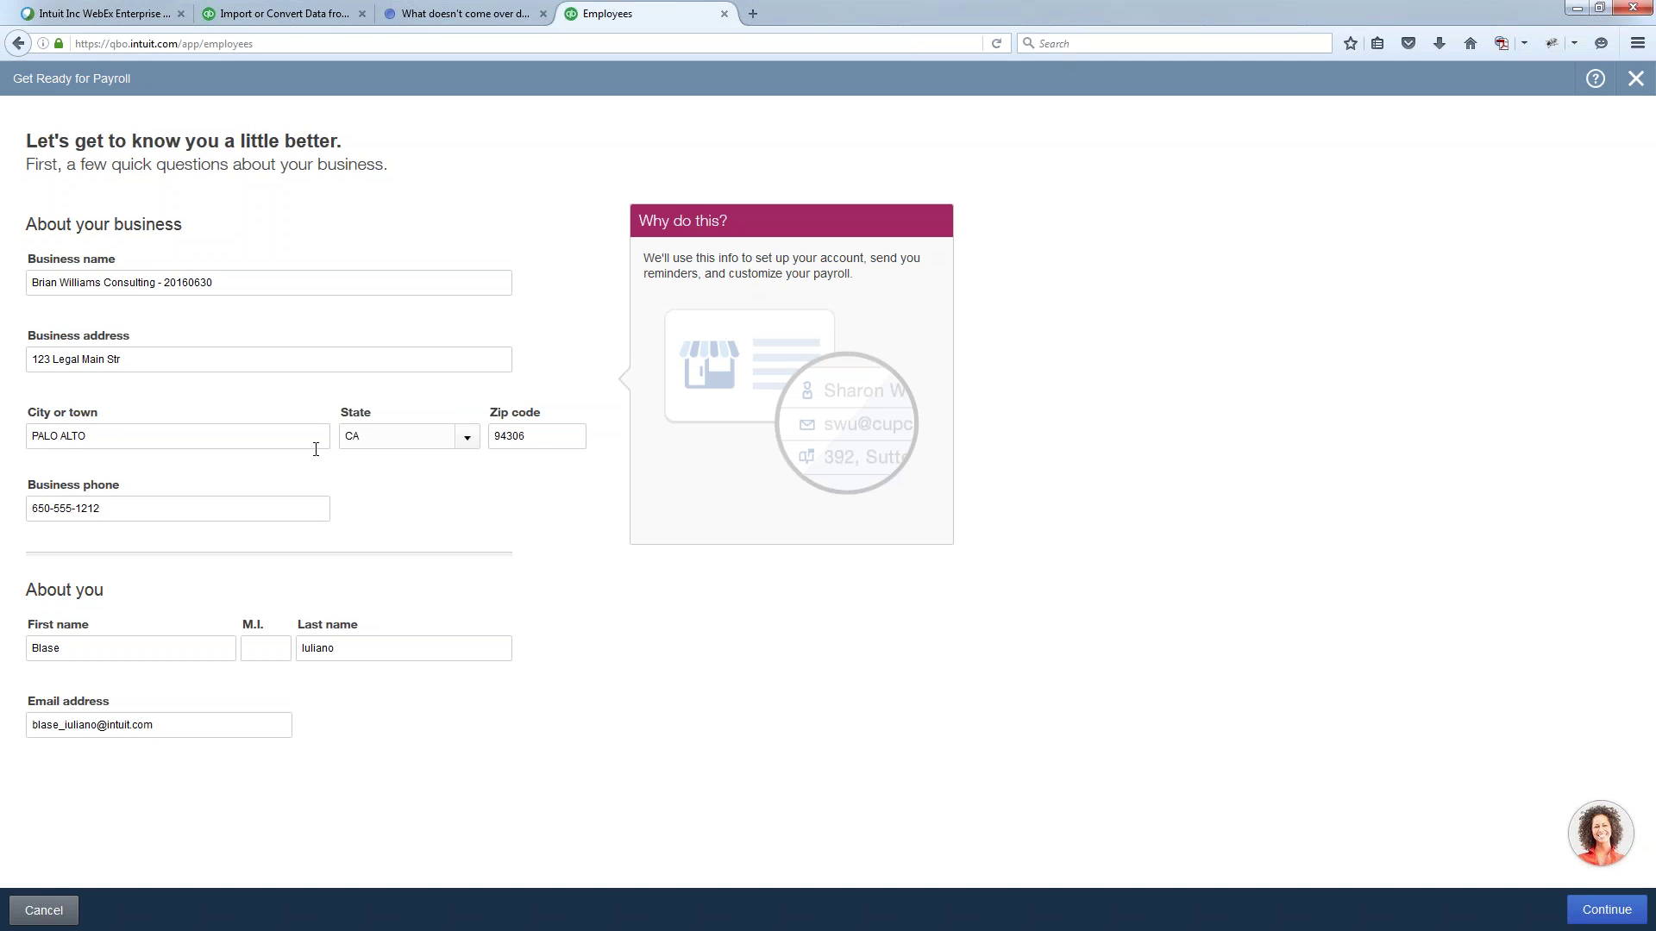
pyautogui.doubleClick(507, 437)
pyautogui.click(544, 485)
pyautogui.doubleClick(535, 437)
pyautogui.click(1595, 904)
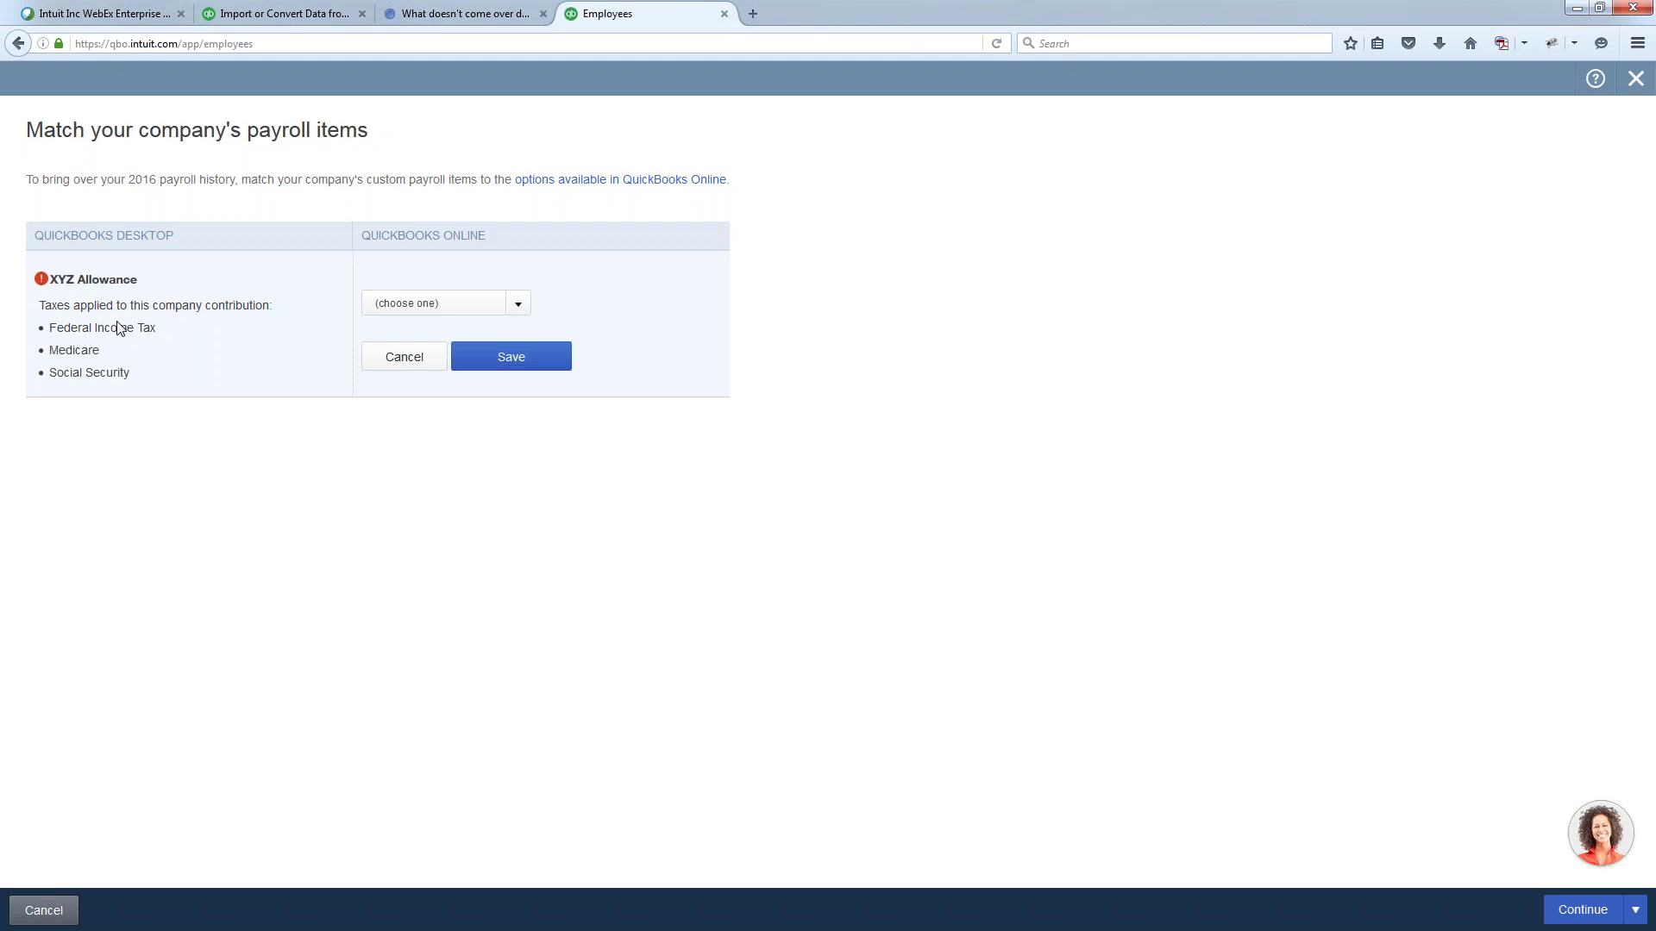
# - Match XYZ Allowance to Pay types (Earnings) with the Allowance earning type
pyautogui.click(518, 303)
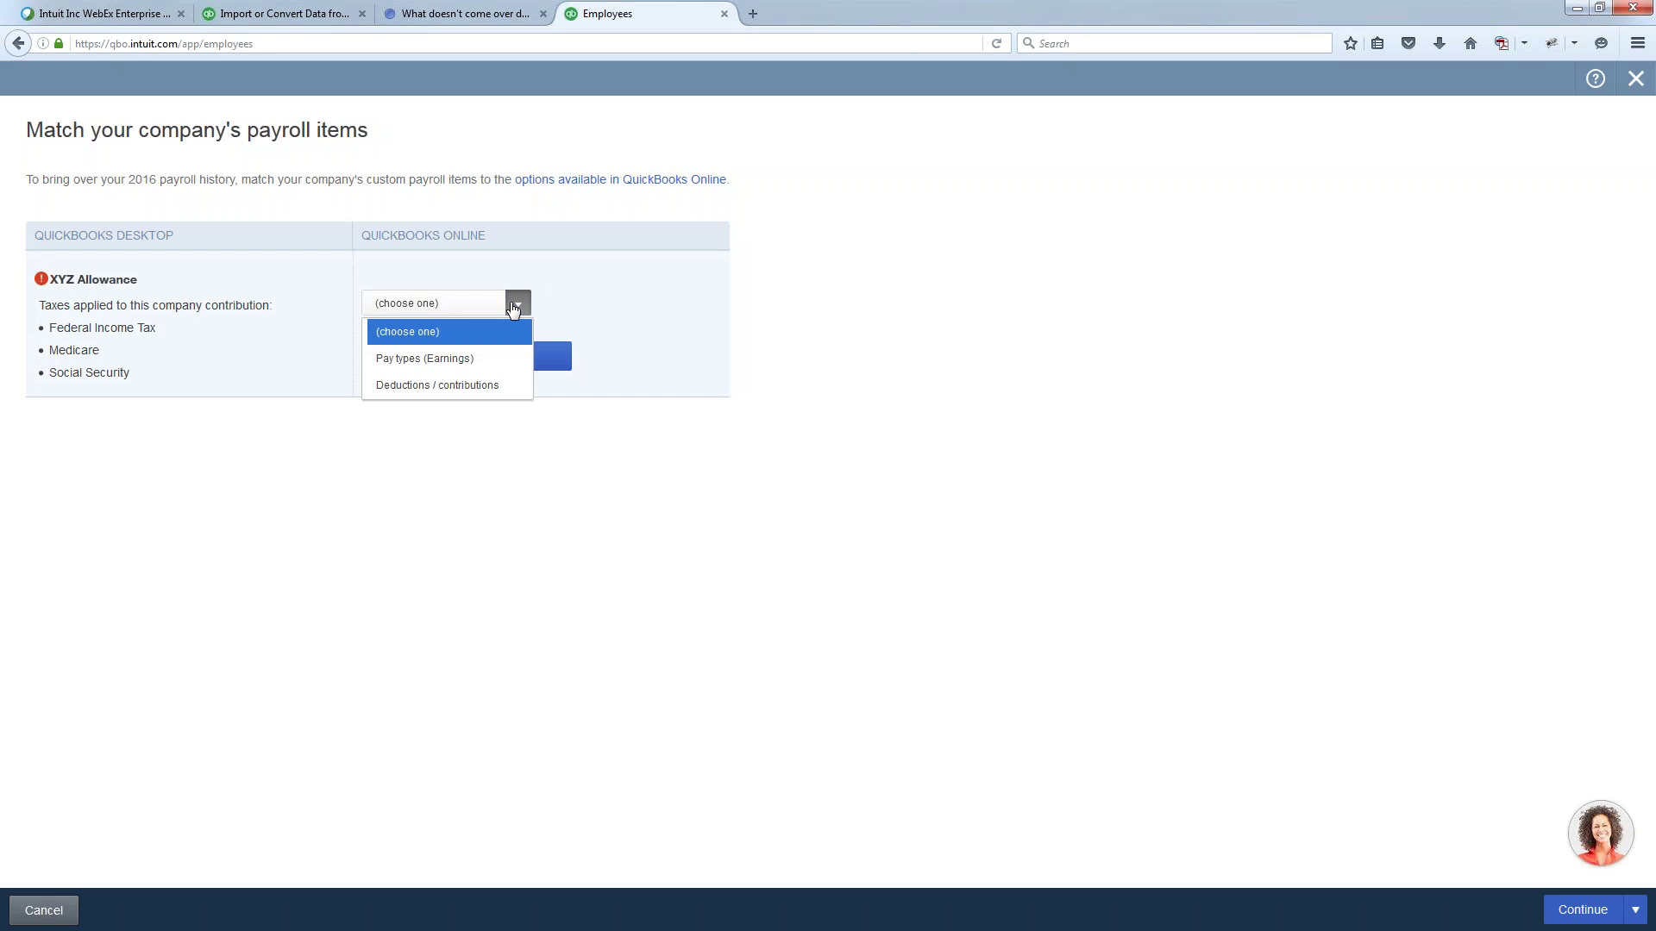
pyautogui.click(483, 358)
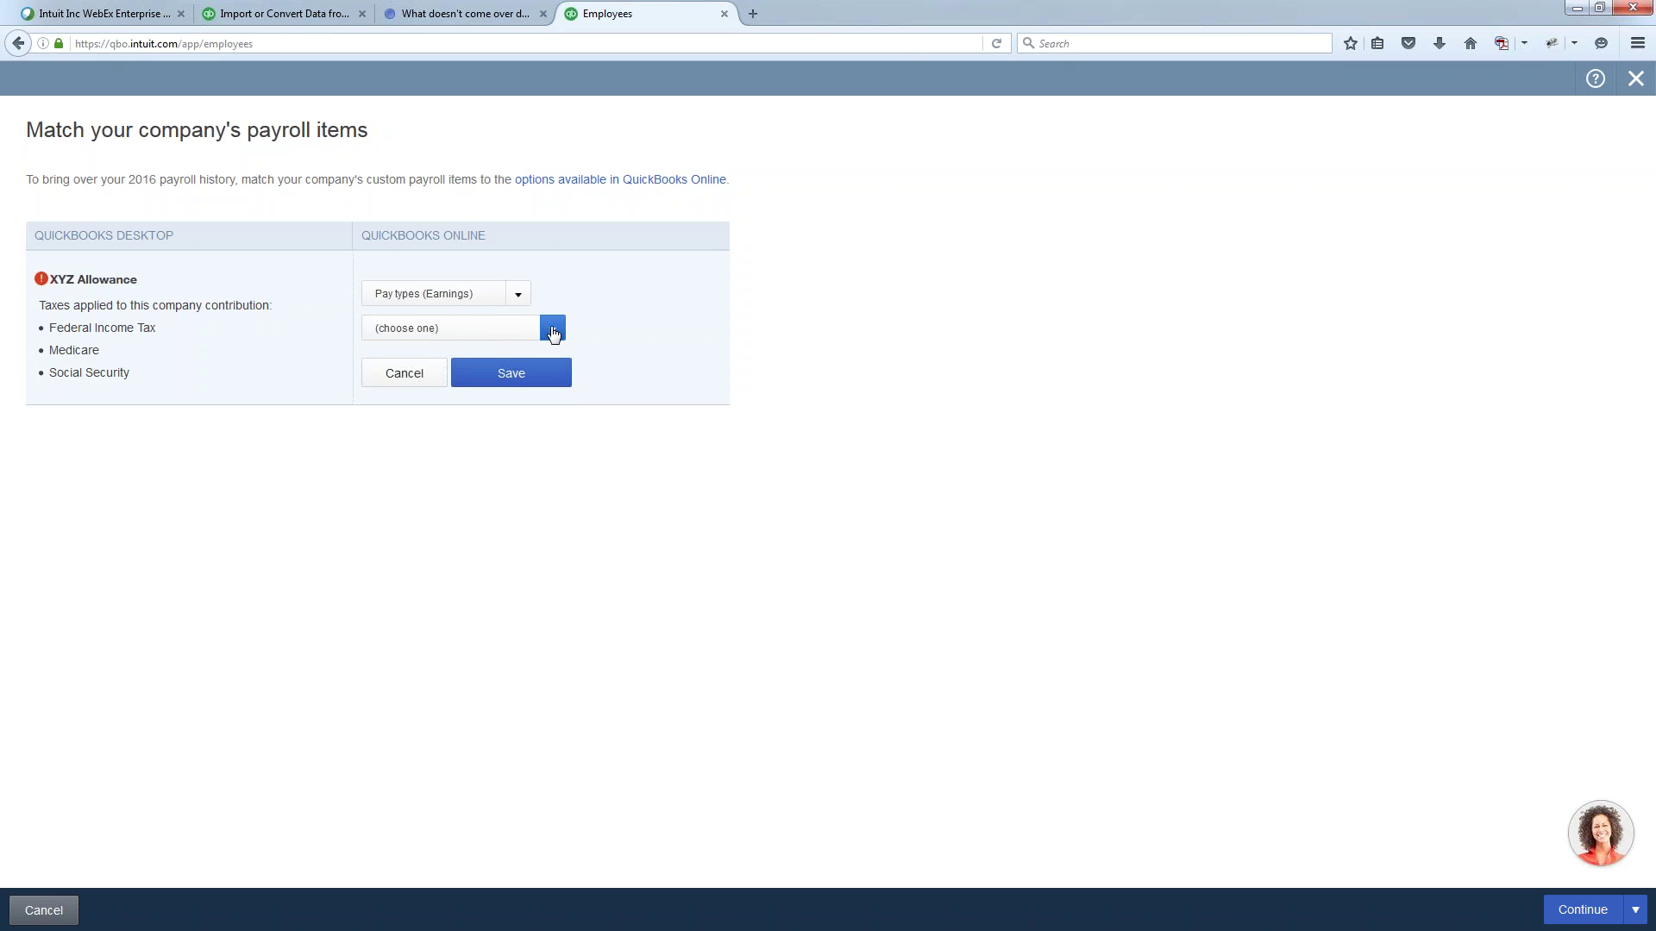
pyautogui.click(552, 332)
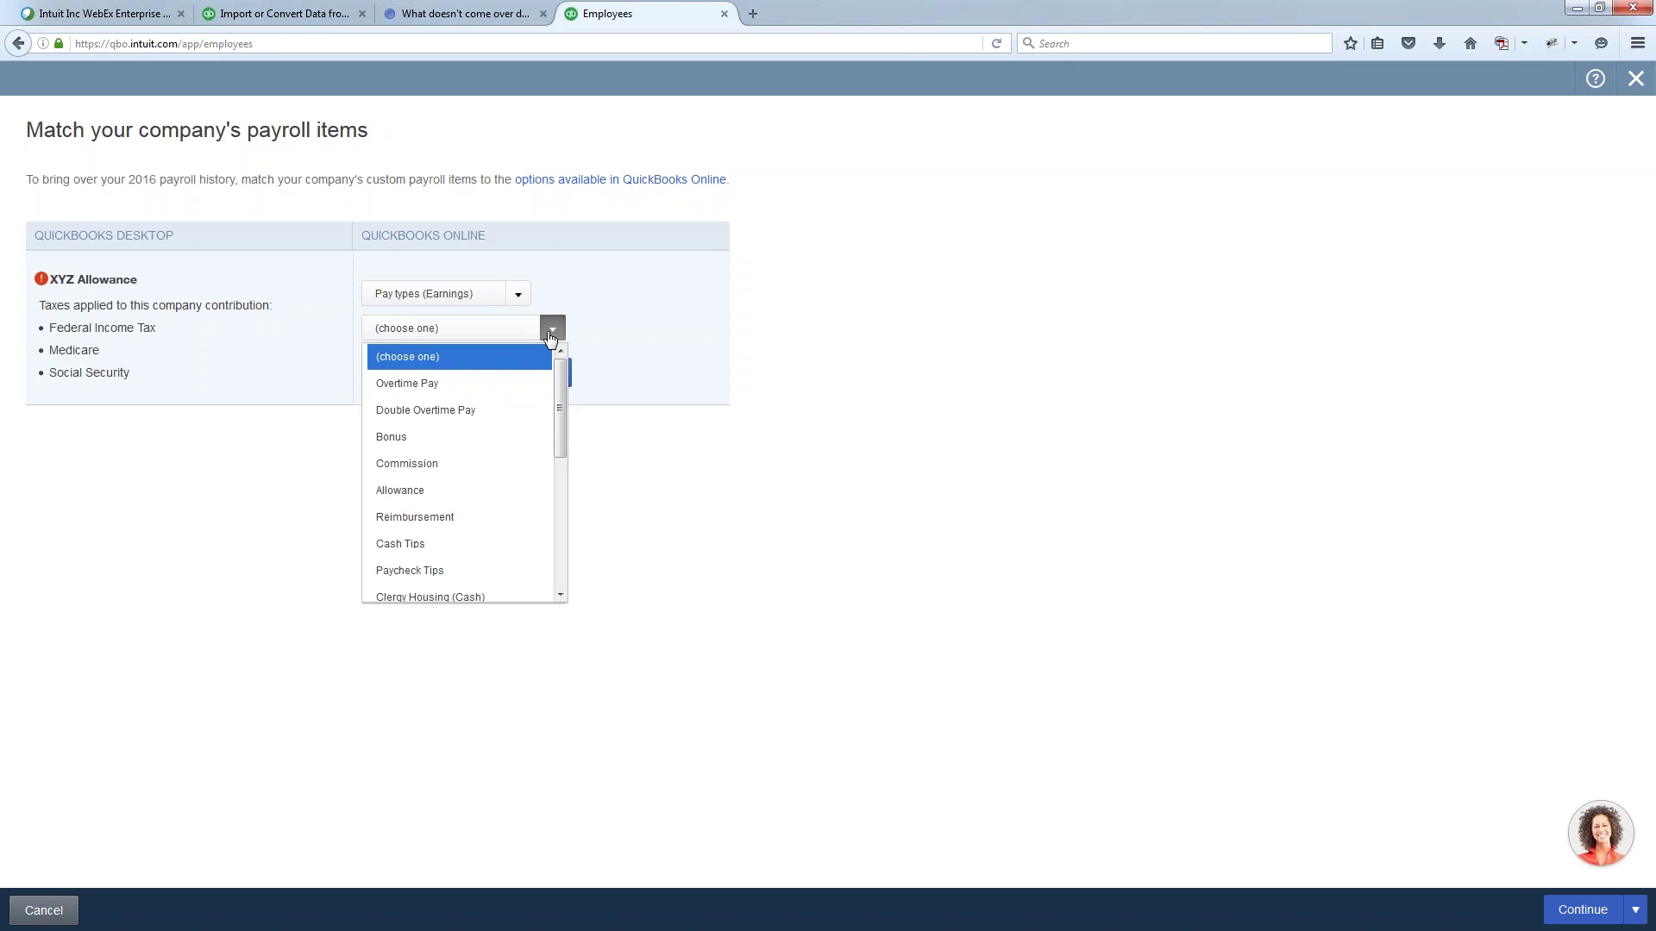
pyautogui.click(461, 492)
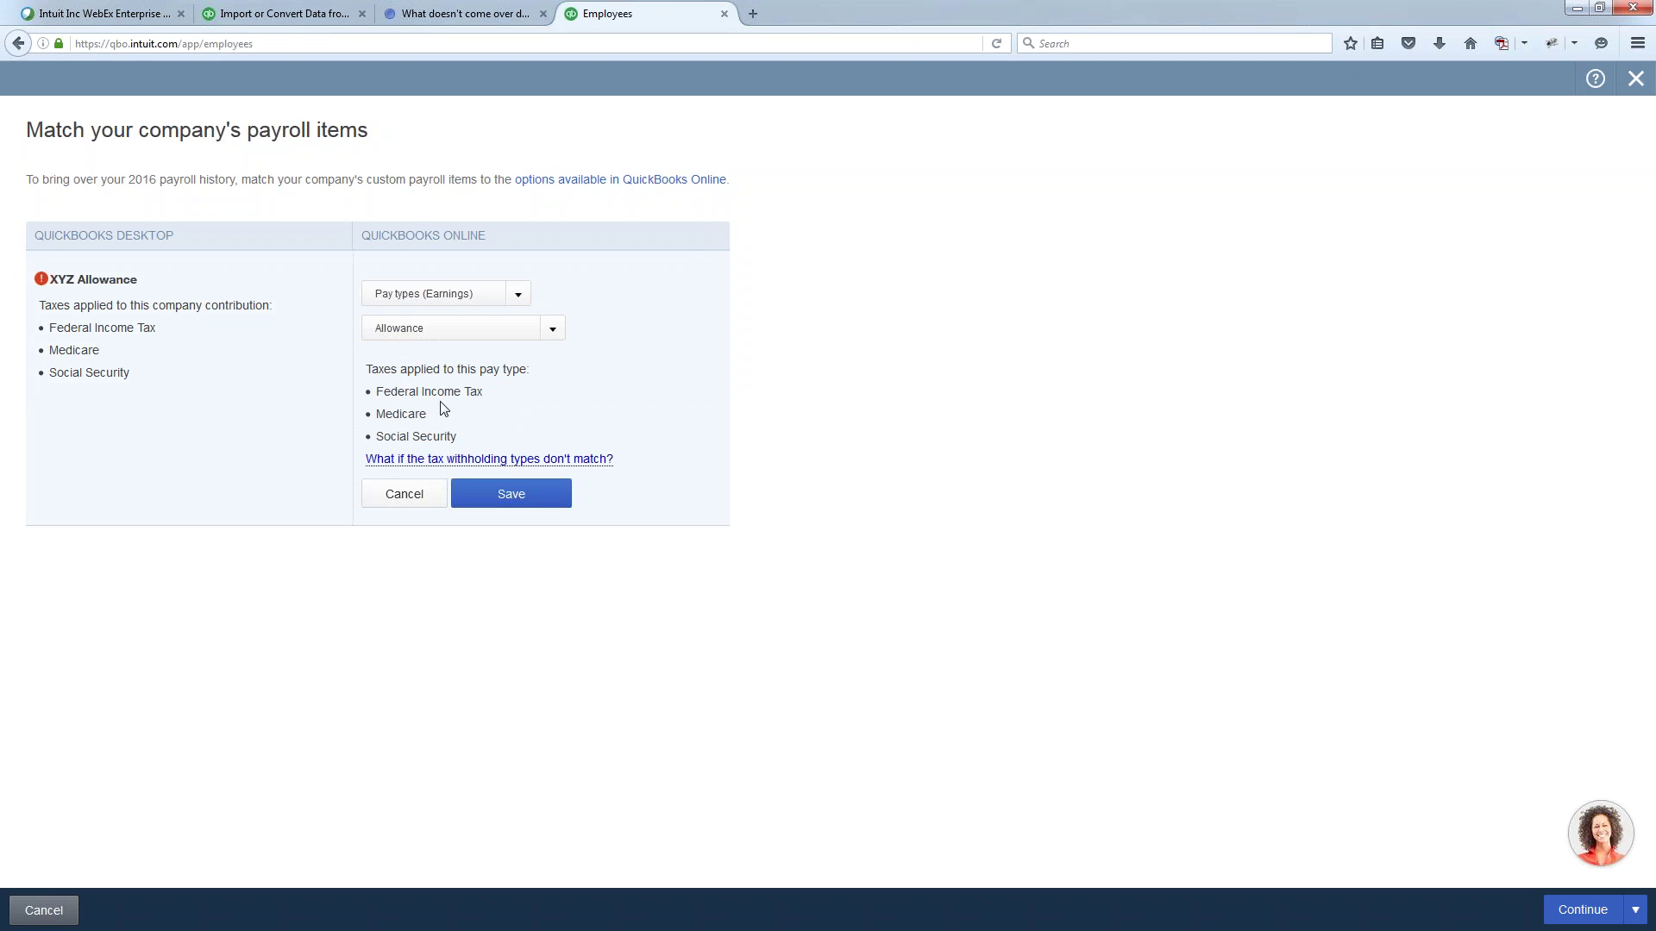
# - Open the 'options available' taxability help article in a new tab and view it
pyautogui.rightClick(668, 183)
pyautogui.click(694, 189)
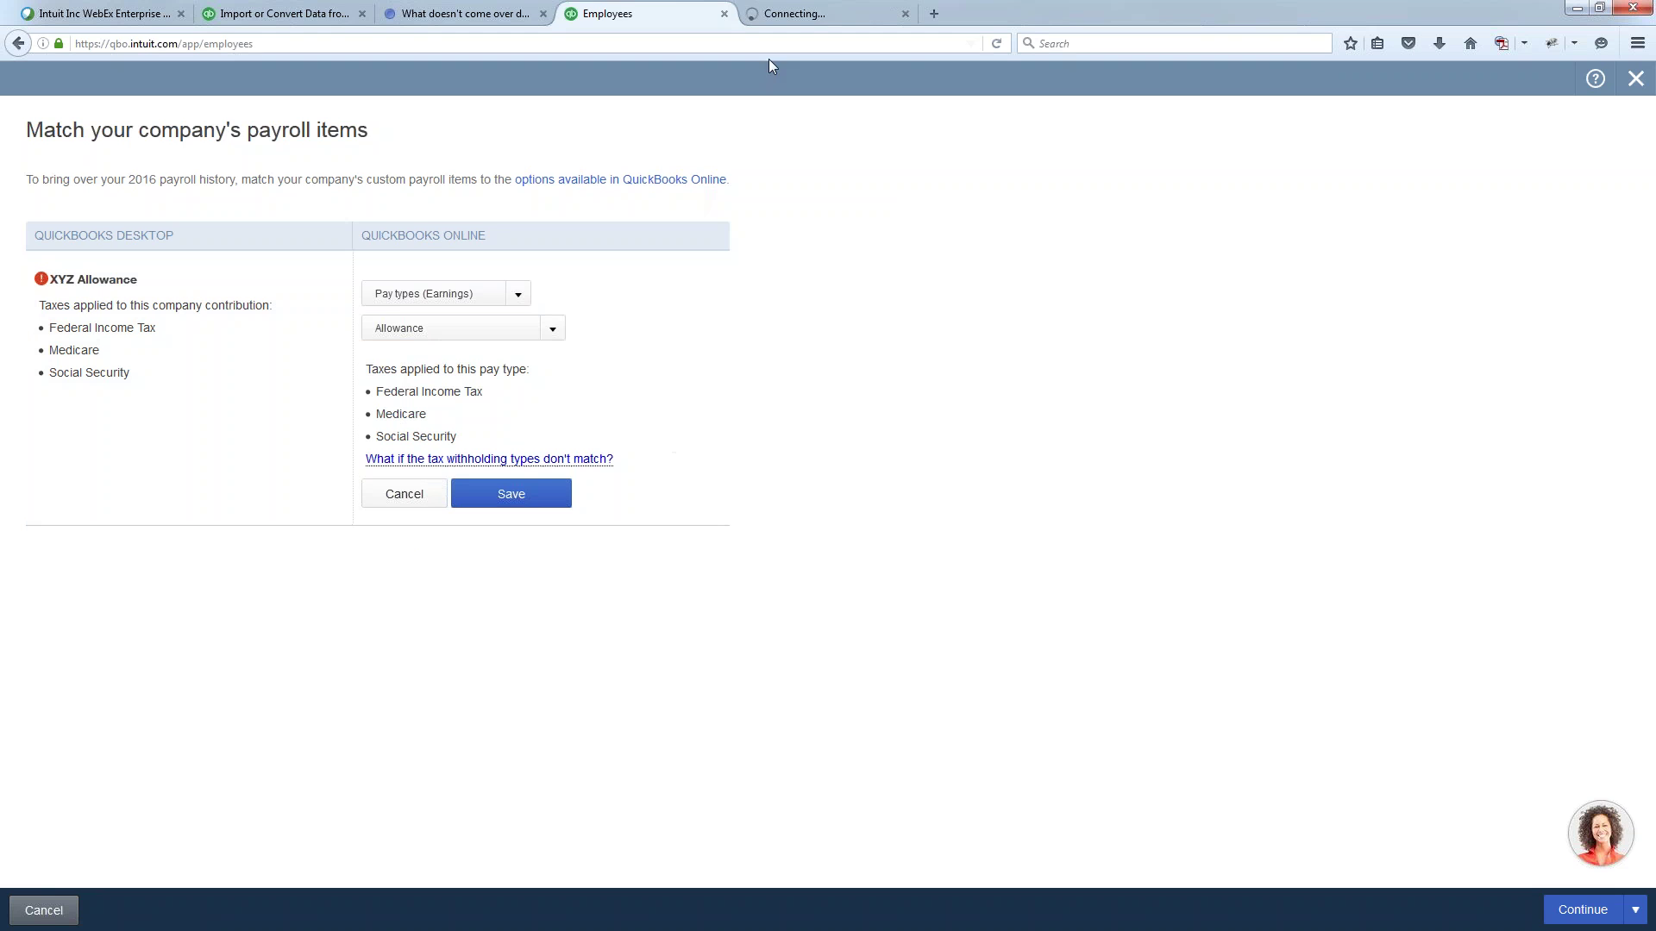
pyautogui.click(810, 16)
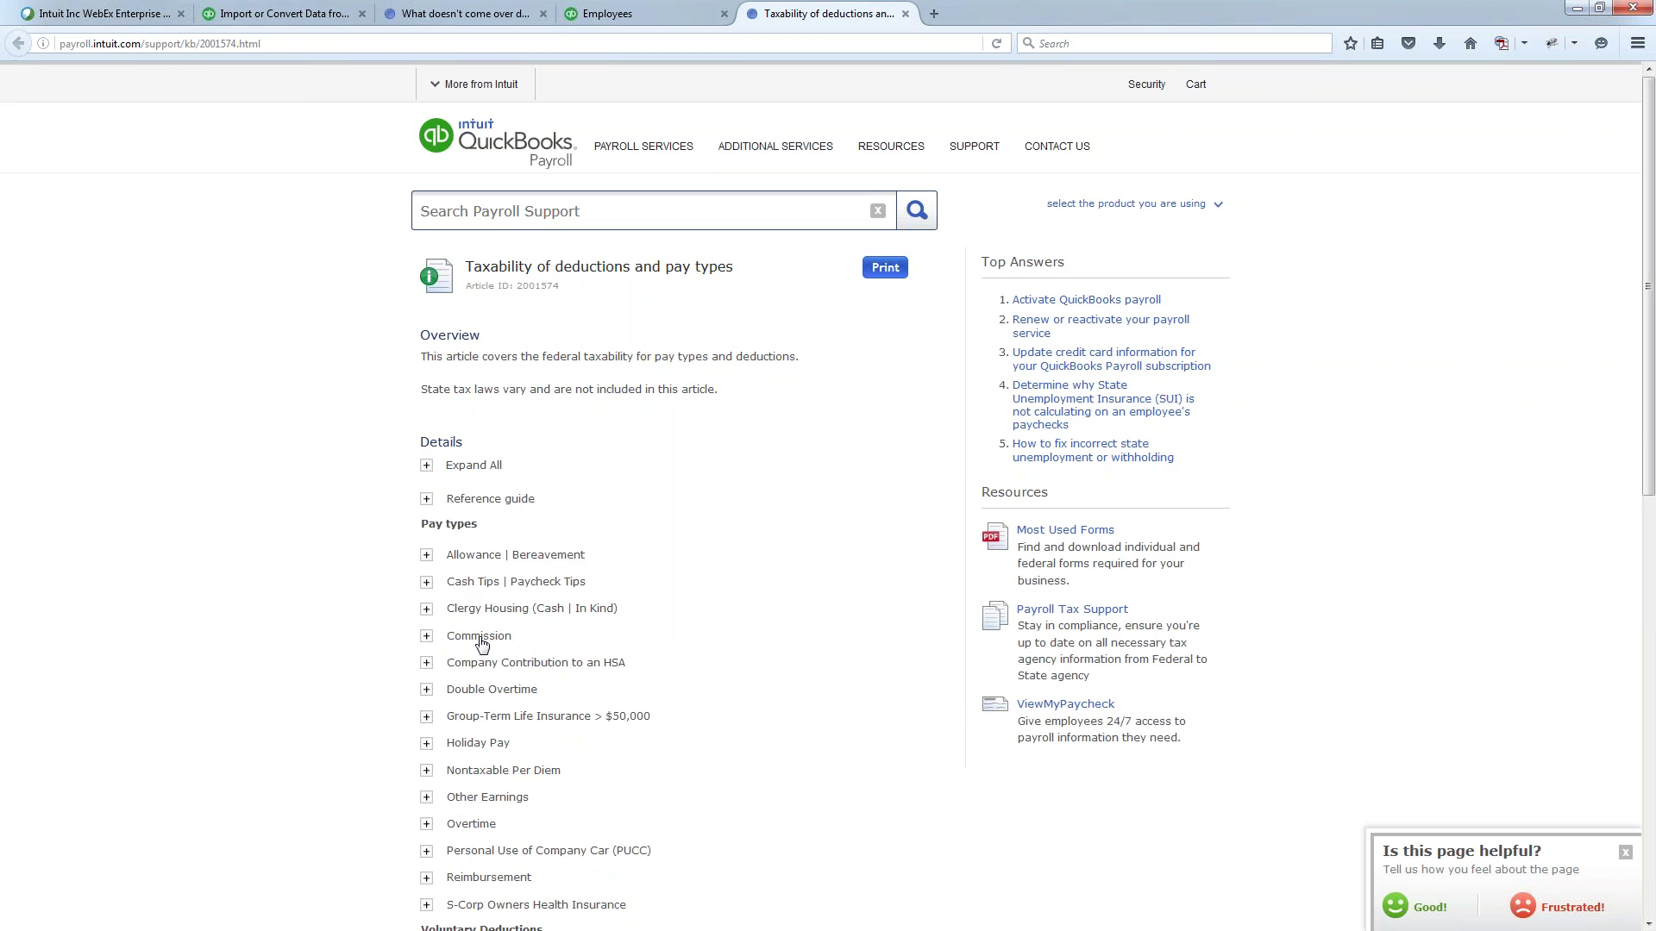
# - Expand Holiday Pay in the taxability article to read its federal taxability and reporting tables
pyautogui.scroll(-2, 481, 643)
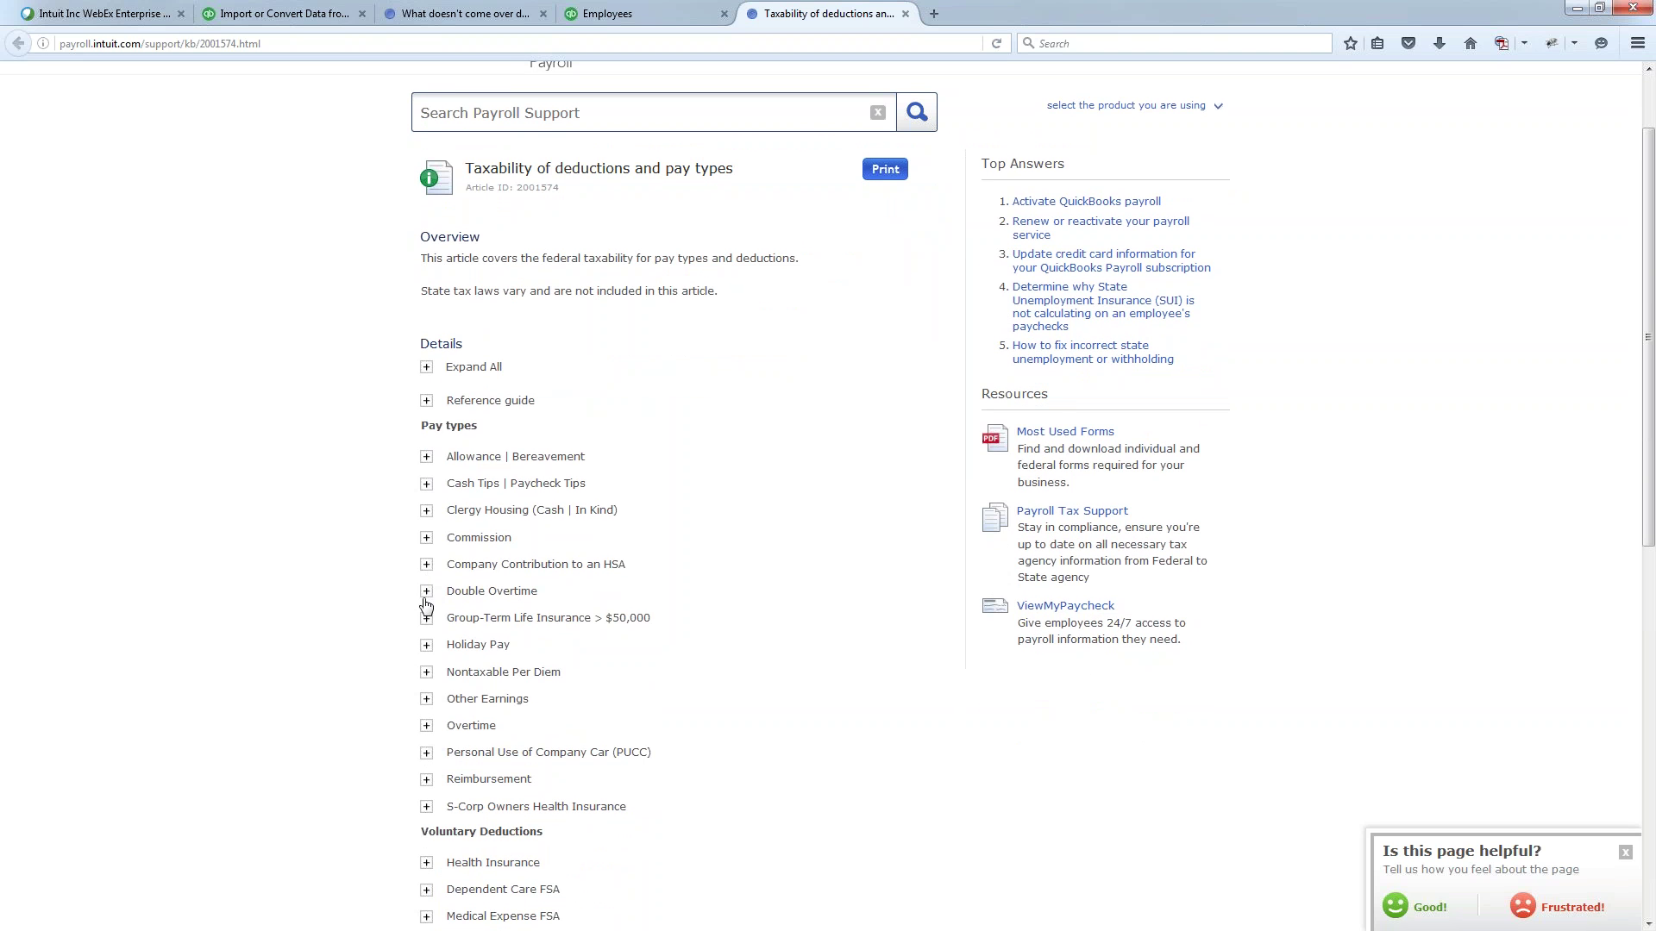
pyautogui.click(426, 647)
pyautogui.scroll(-2, 528, 655)
pyautogui.scroll(-5, 527, 657)
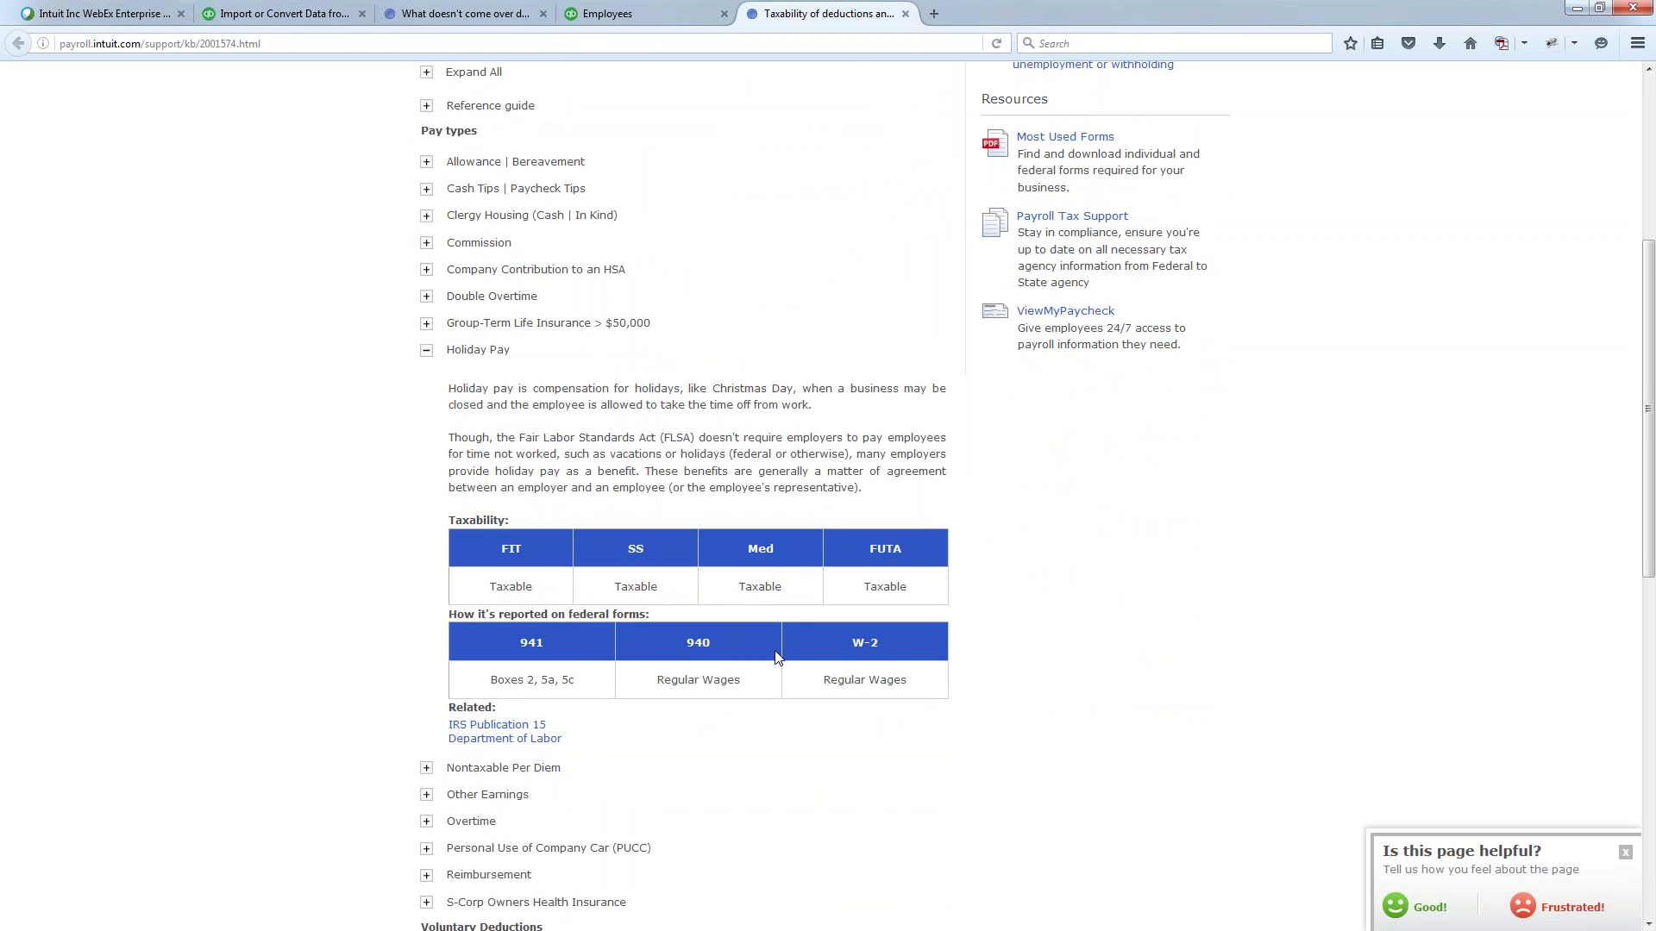
# - Rematch XYZ Allowance to Nontaxable Per Diem, save it, and continue to the FICA step
pyautogui.click(645, 15)
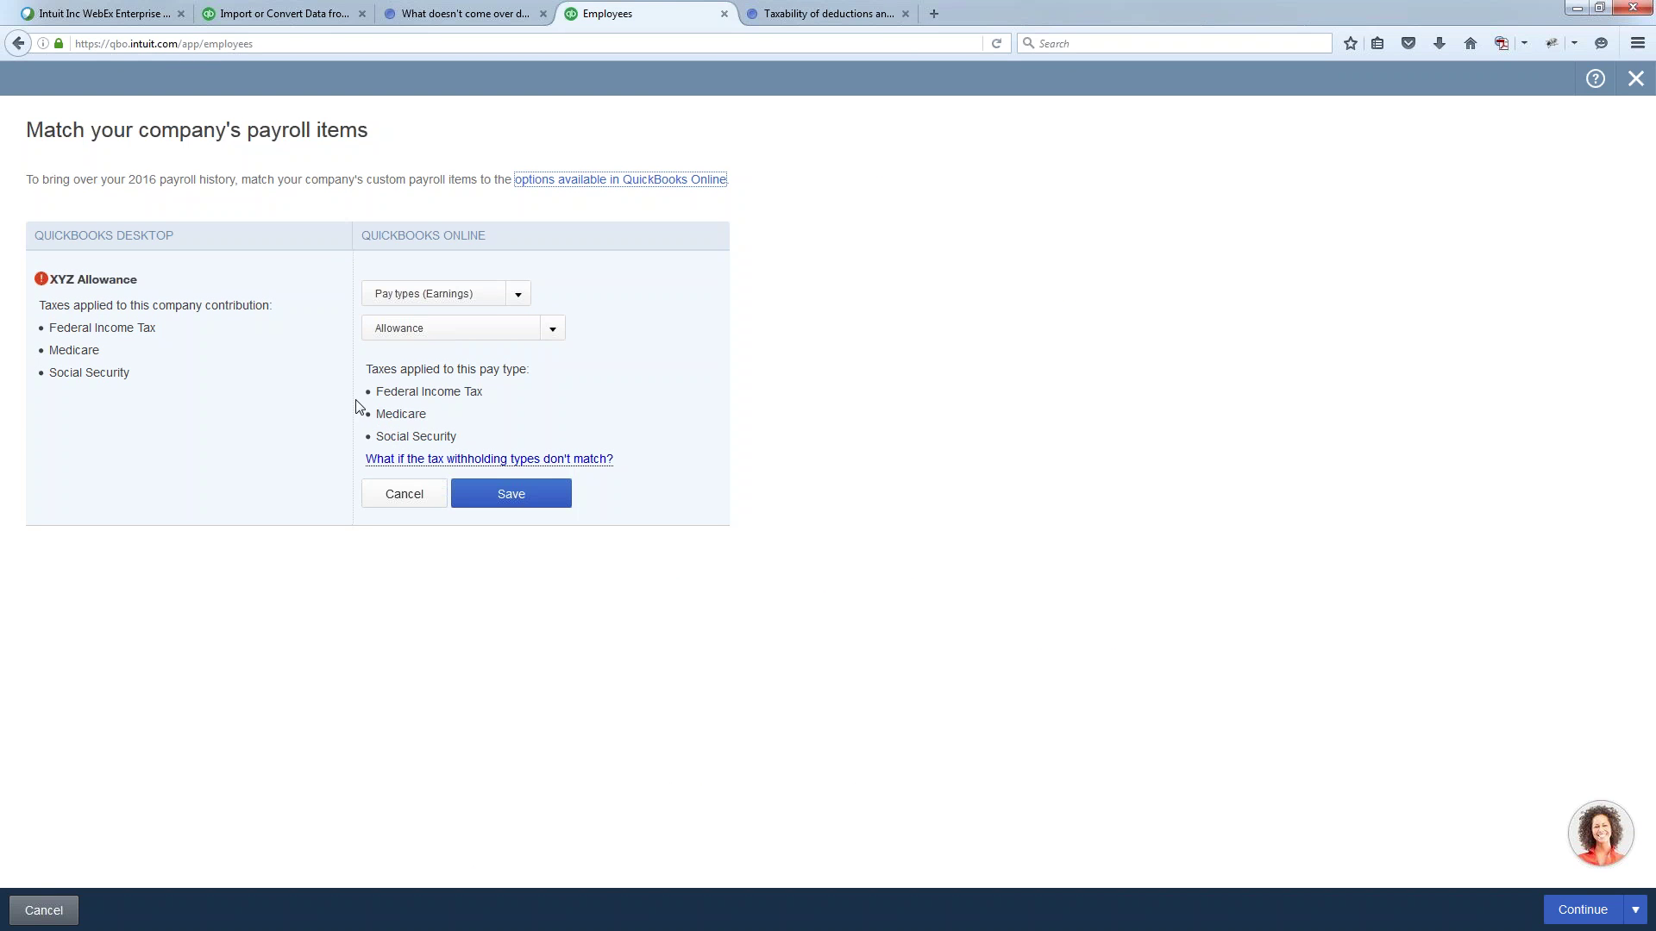
pyautogui.click(552, 328)
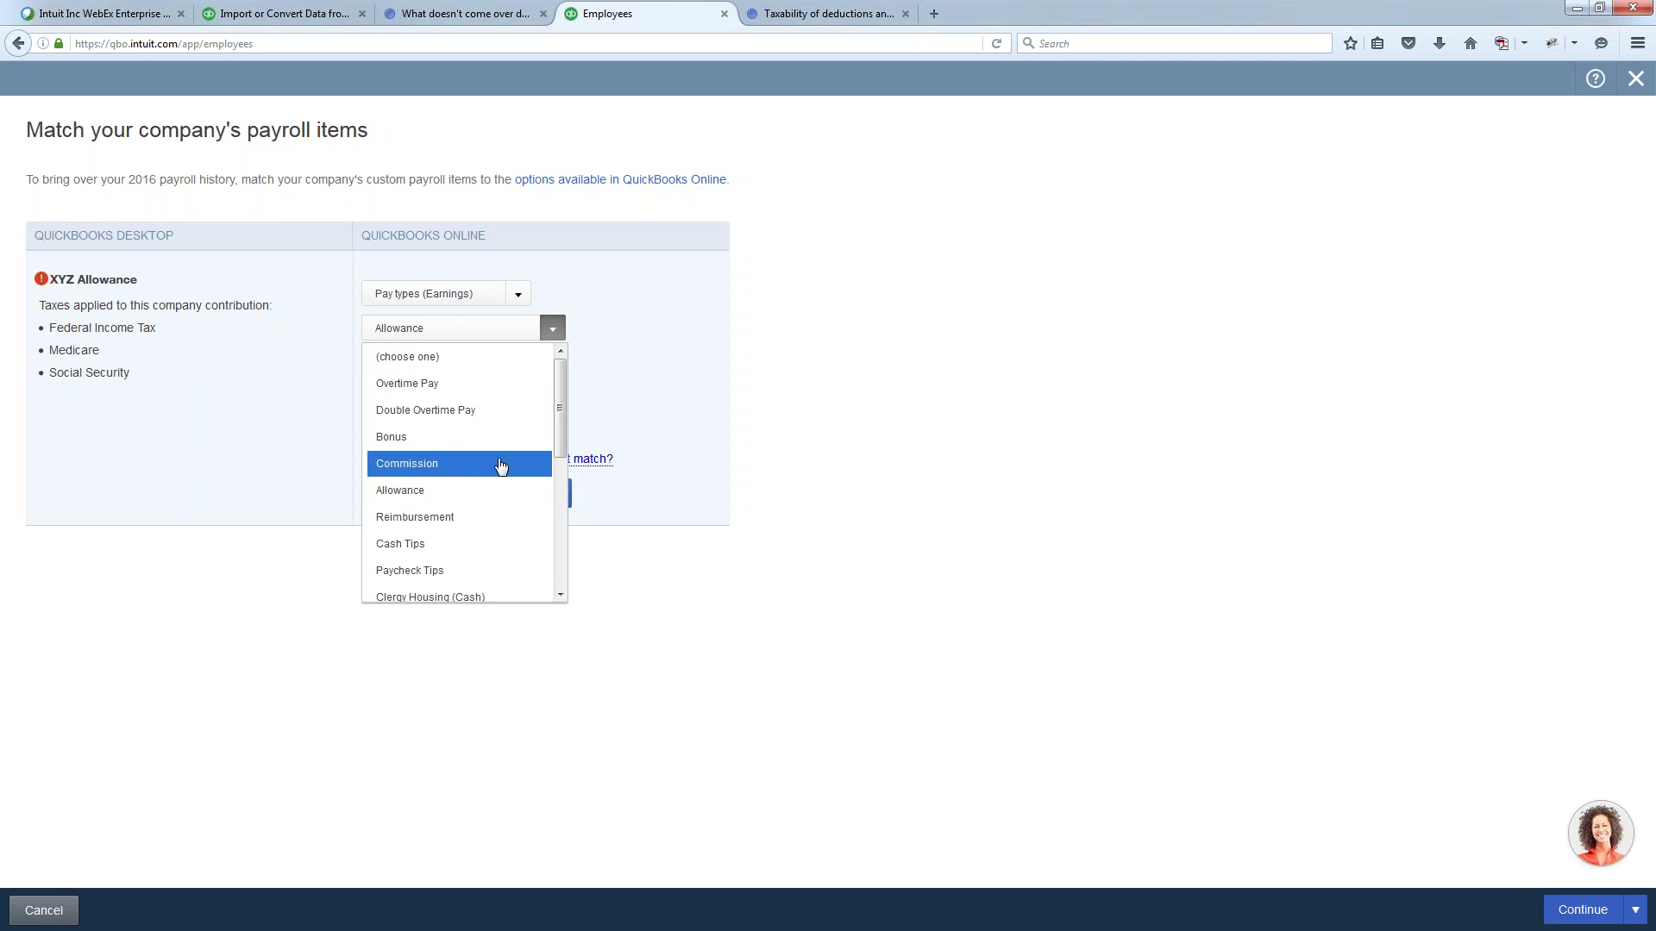
pyautogui.scroll(-3, 505, 500)
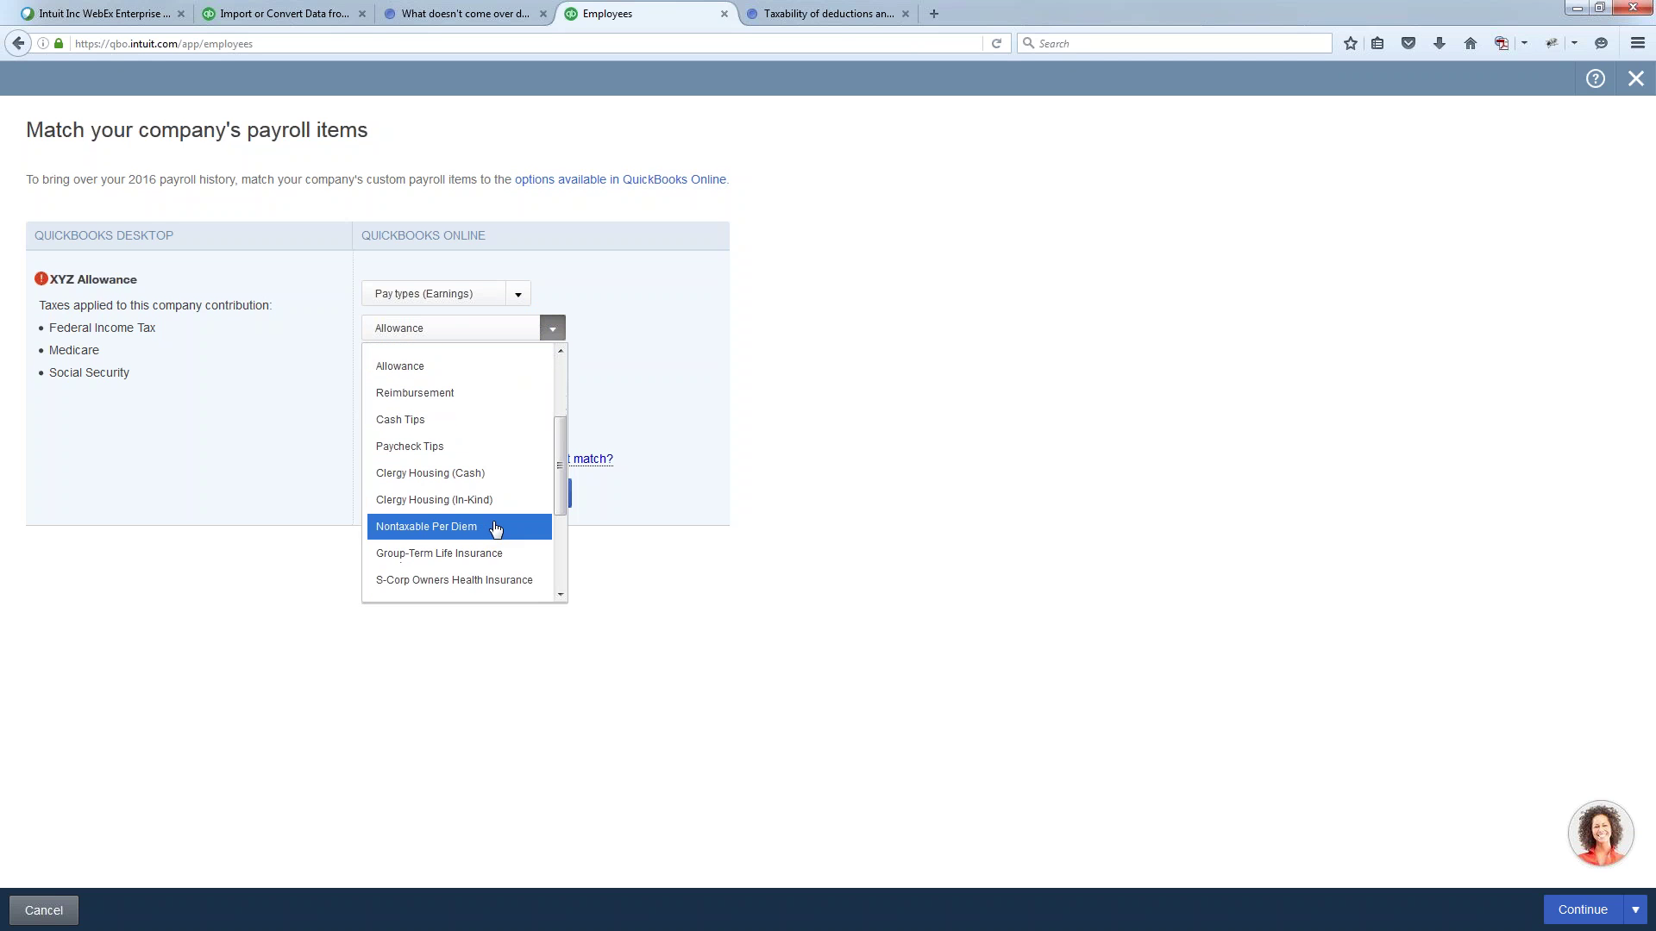
pyautogui.click(494, 528)
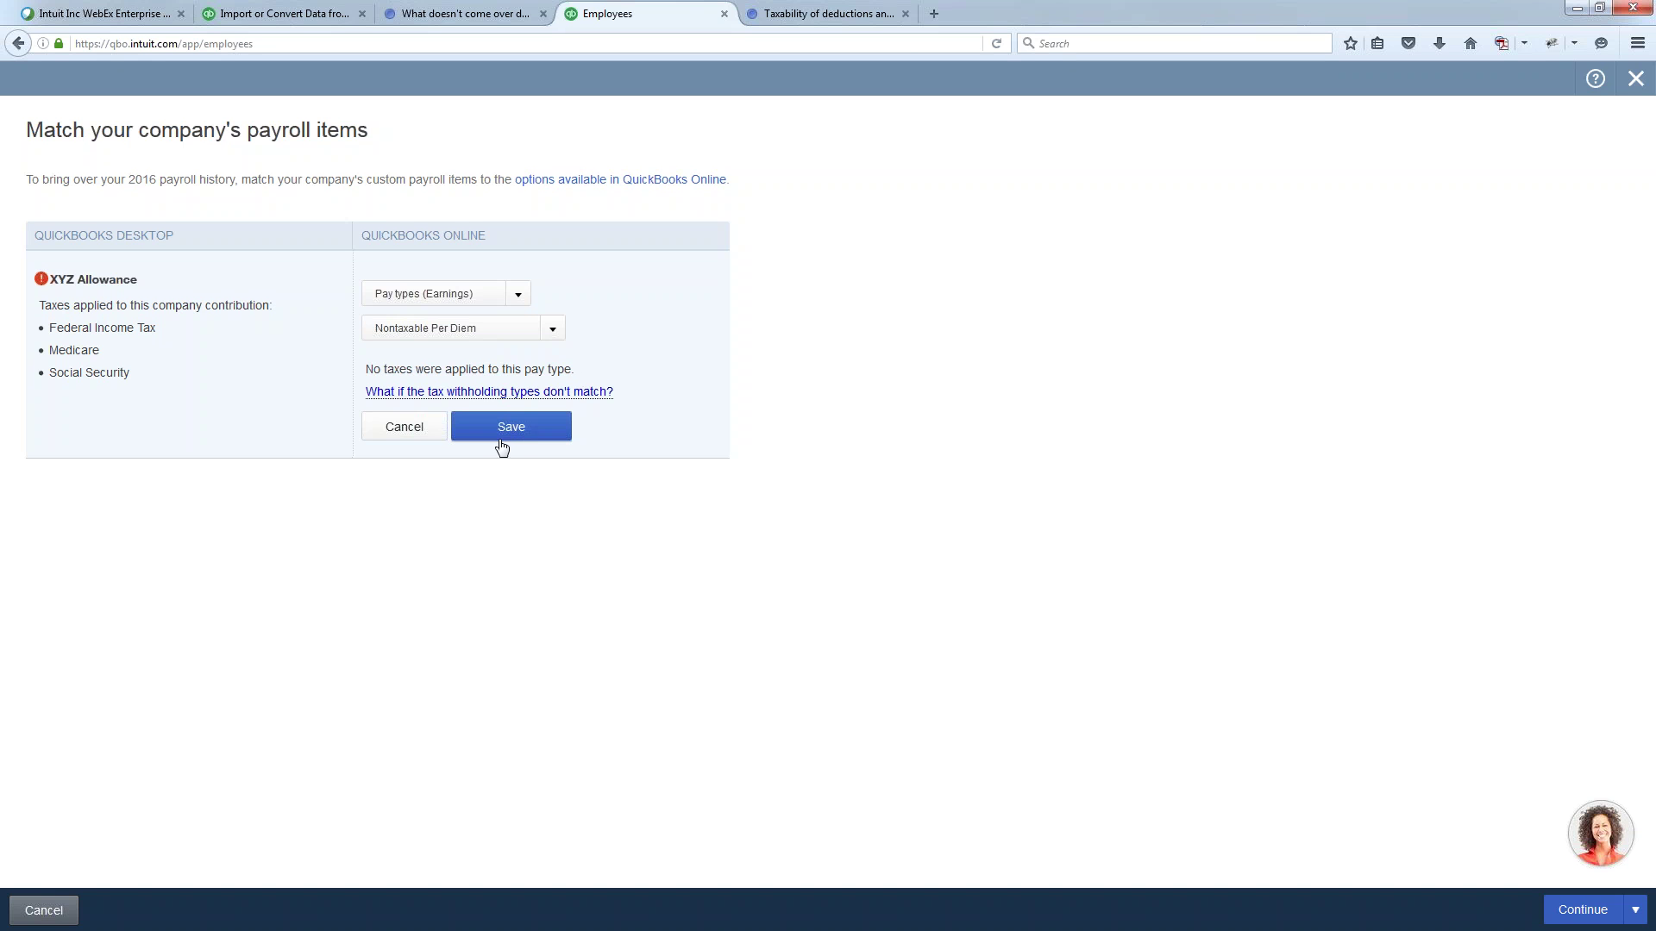
pyautogui.click(527, 435)
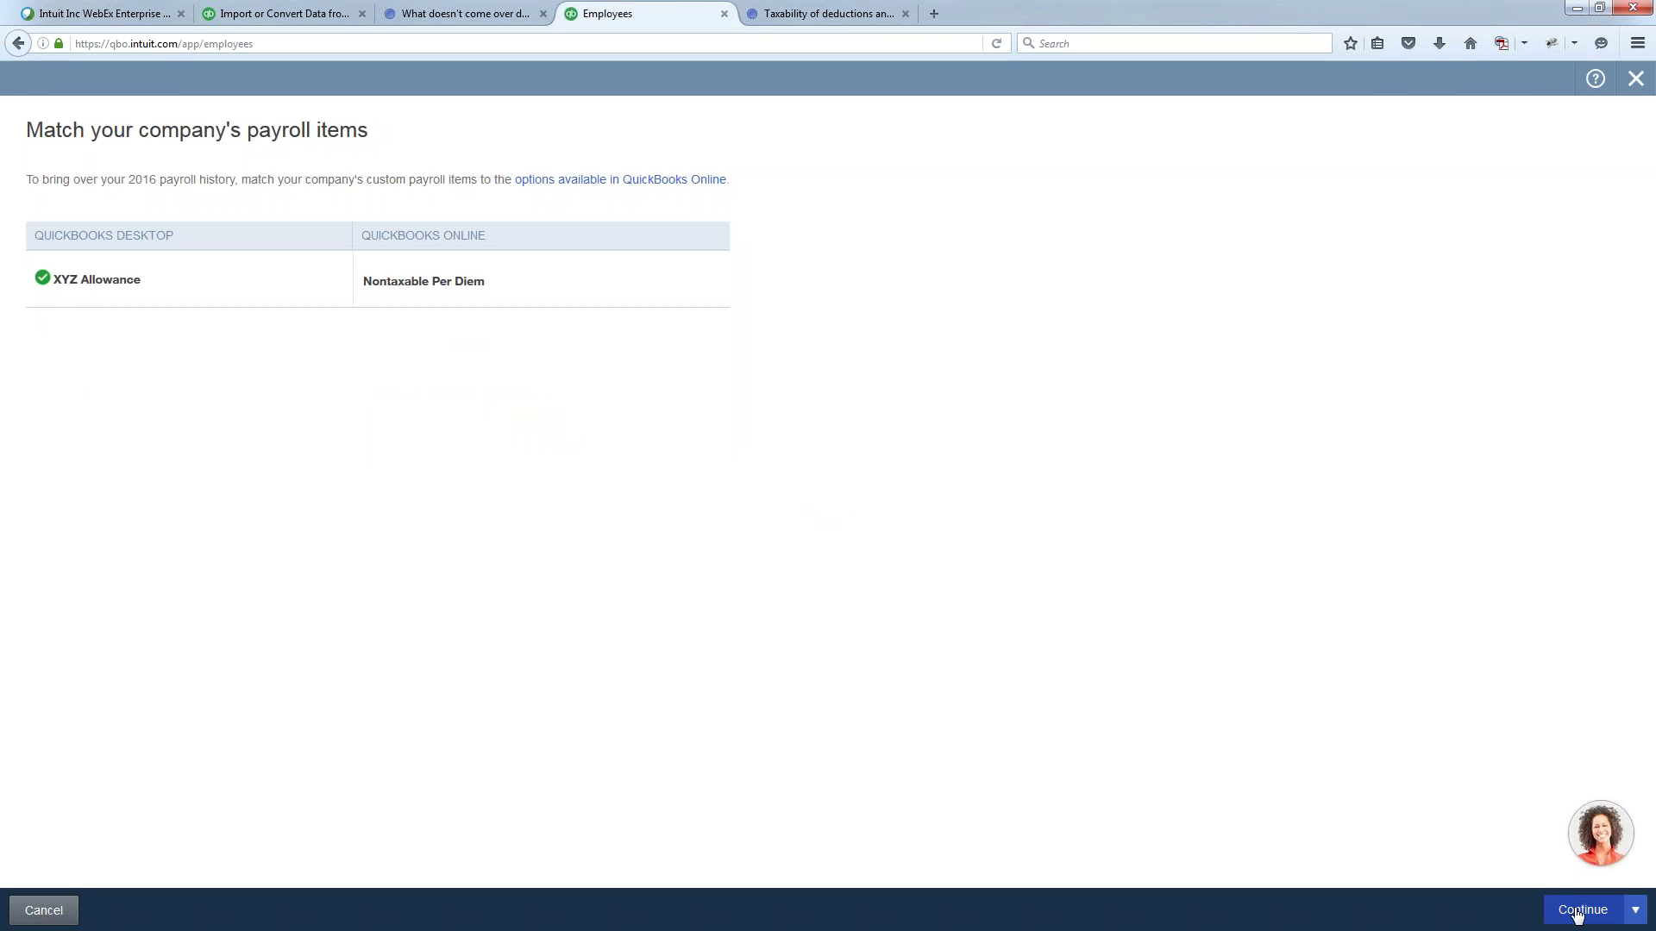
pyautogui.moveTo(1603, 823)
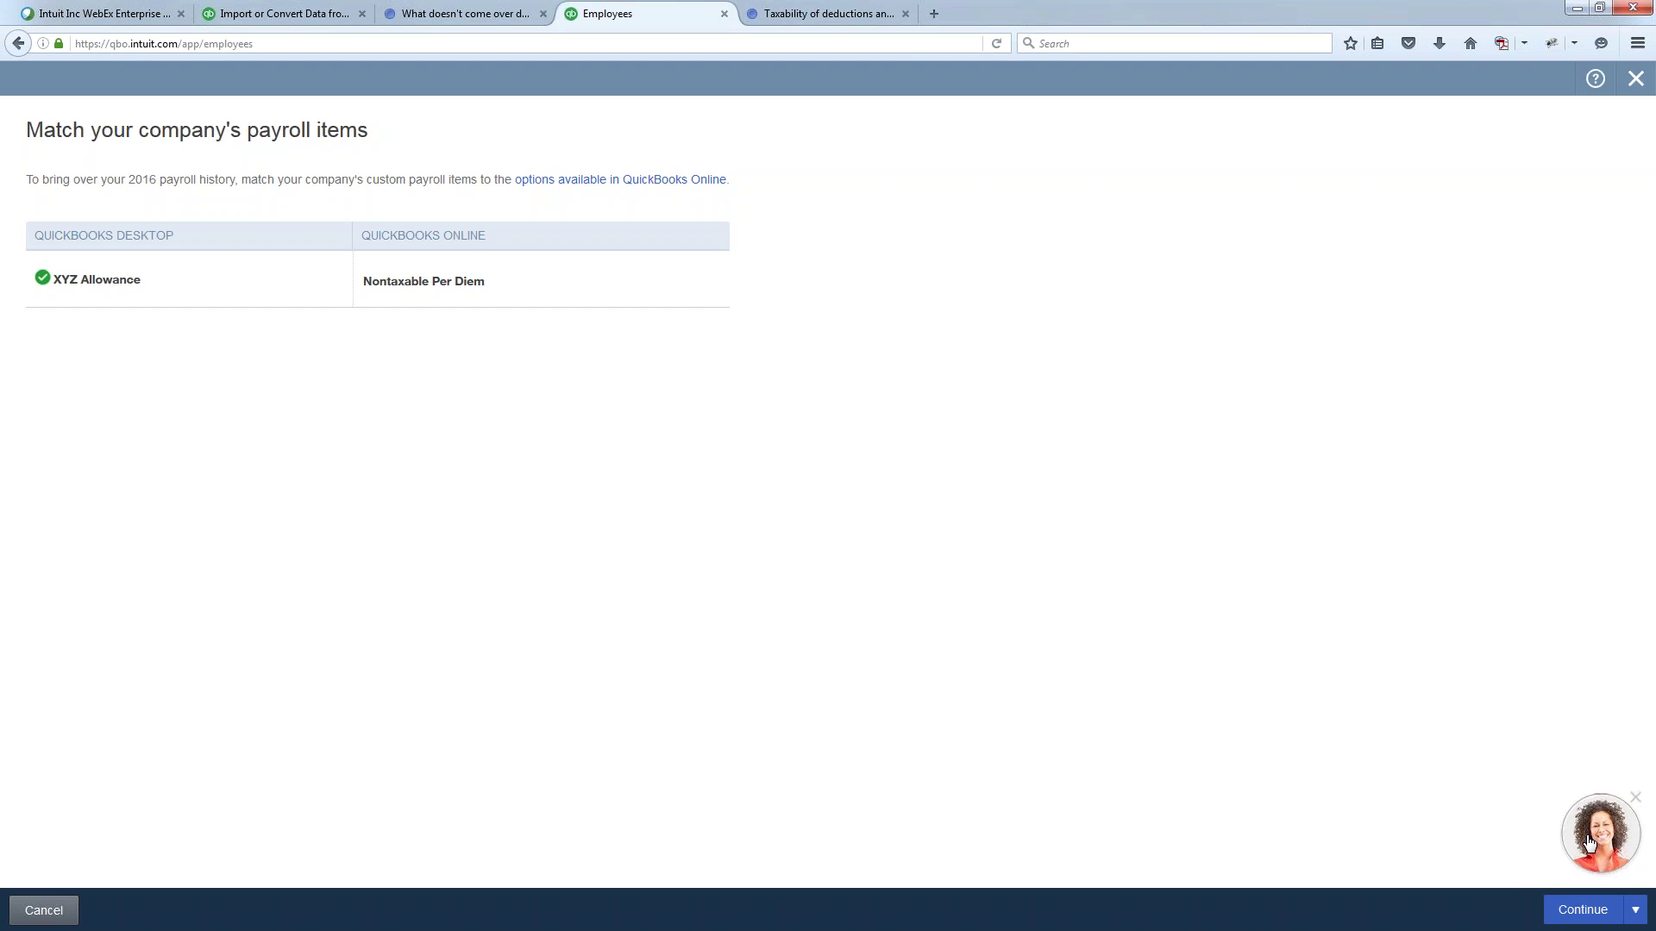
pyautogui.click(1583, 913)
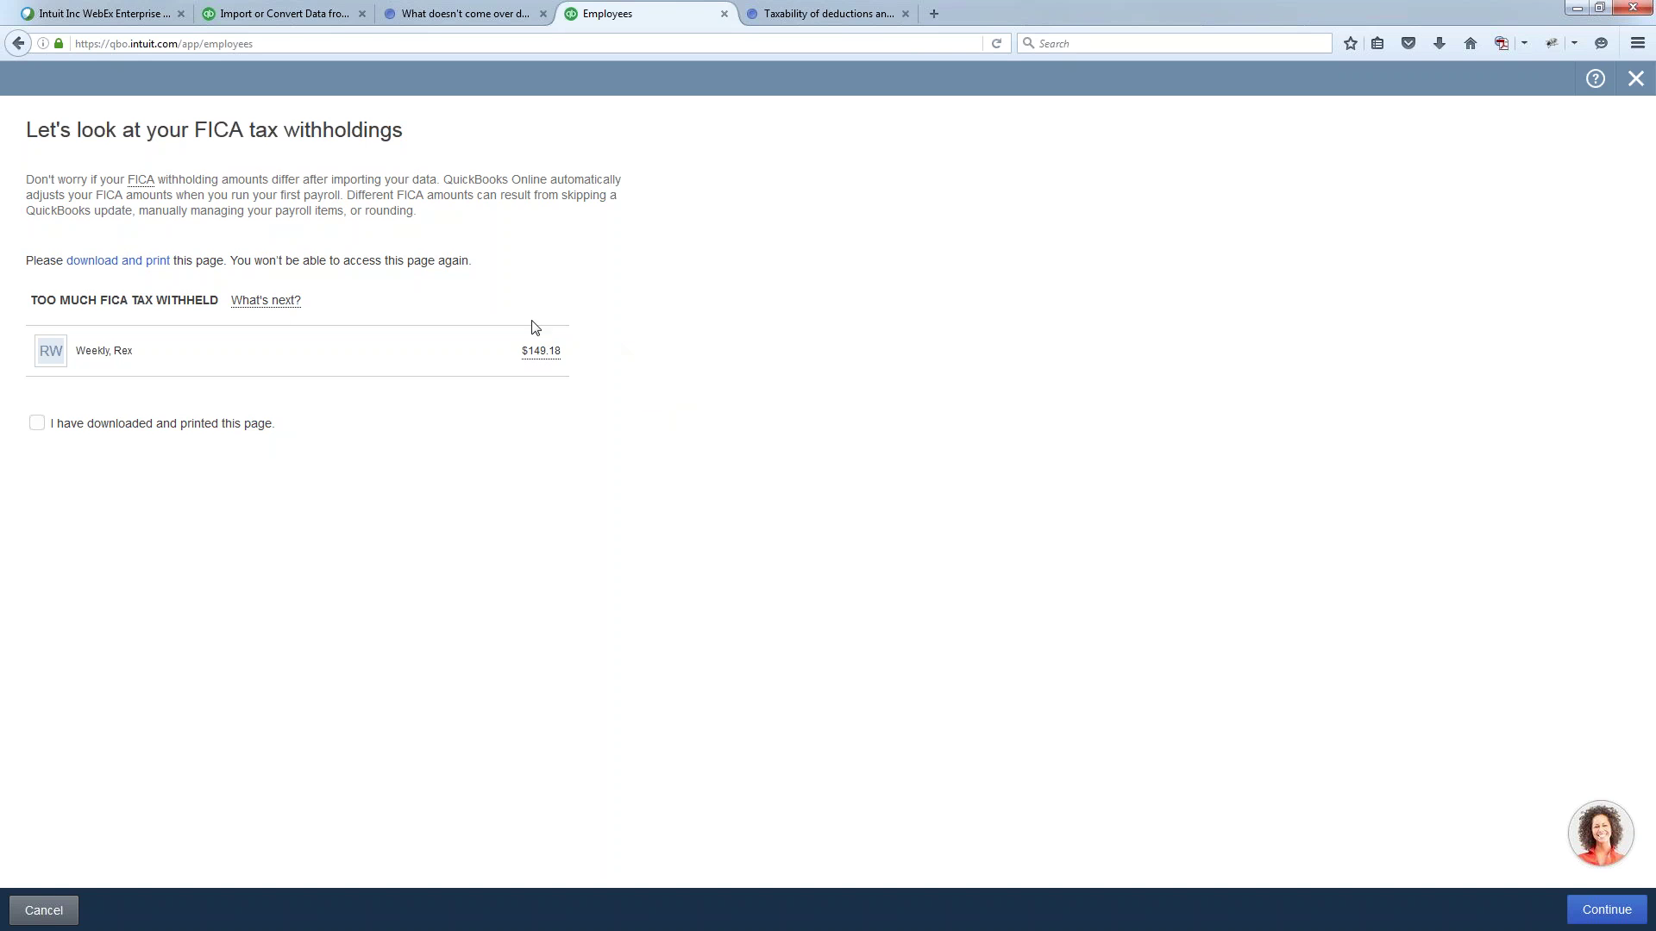
# - Read the What's next? note on the $149.18 over-withheld FICA and download its report
pyautogui.click(267, 302)
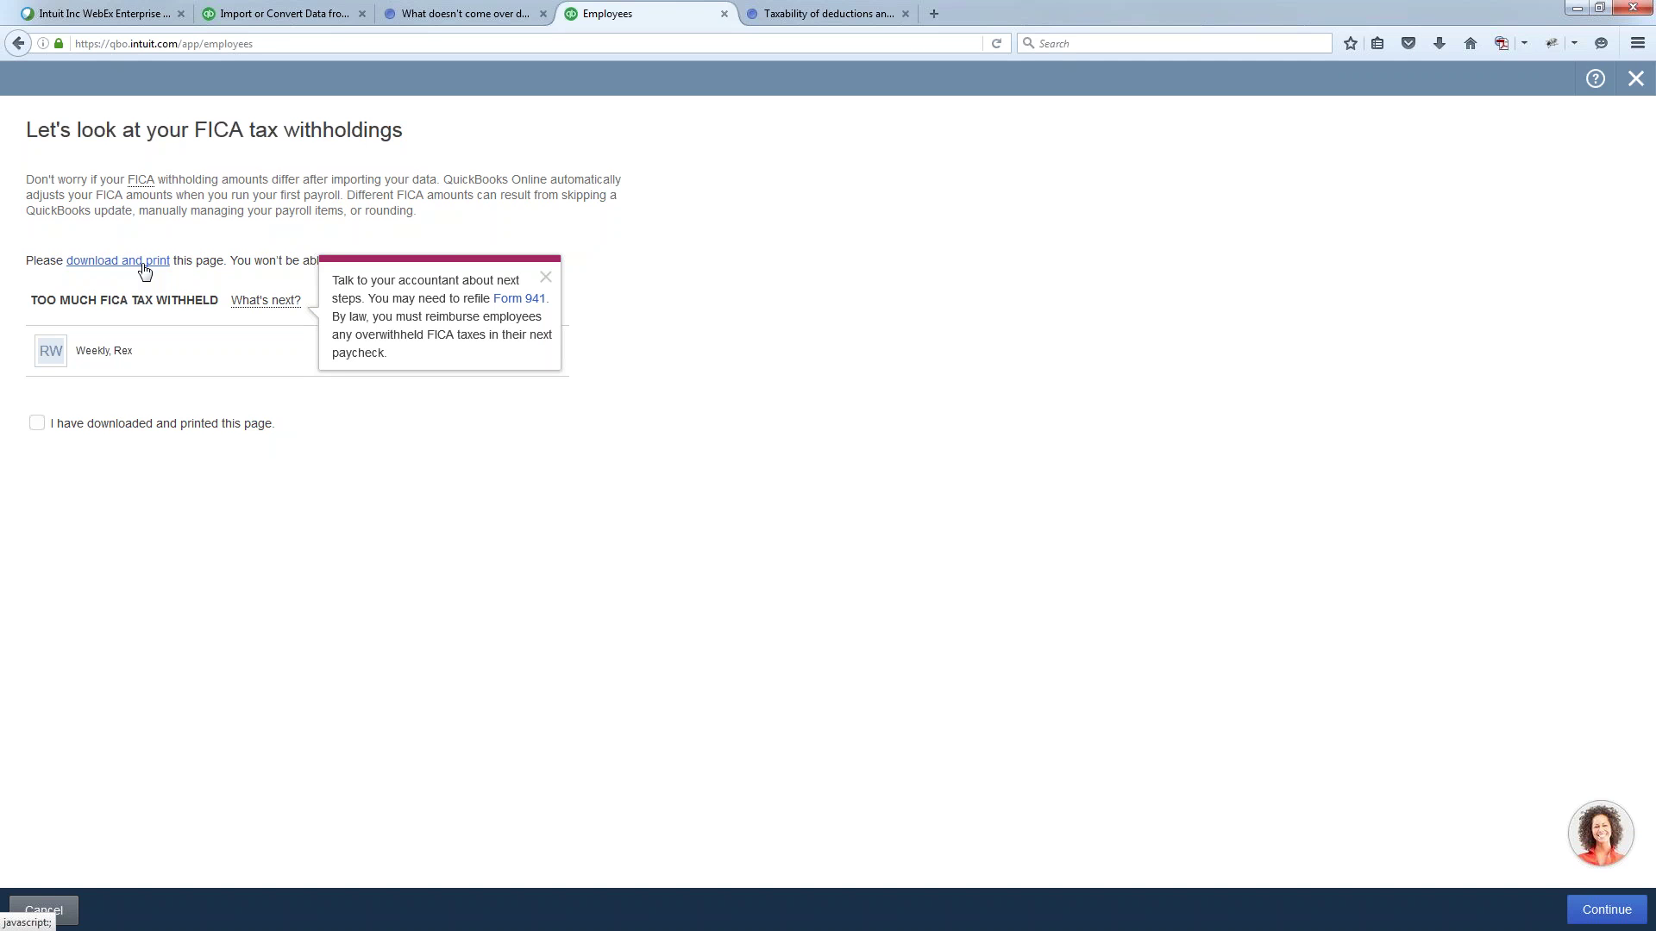
pyautogui.click(144, 271)
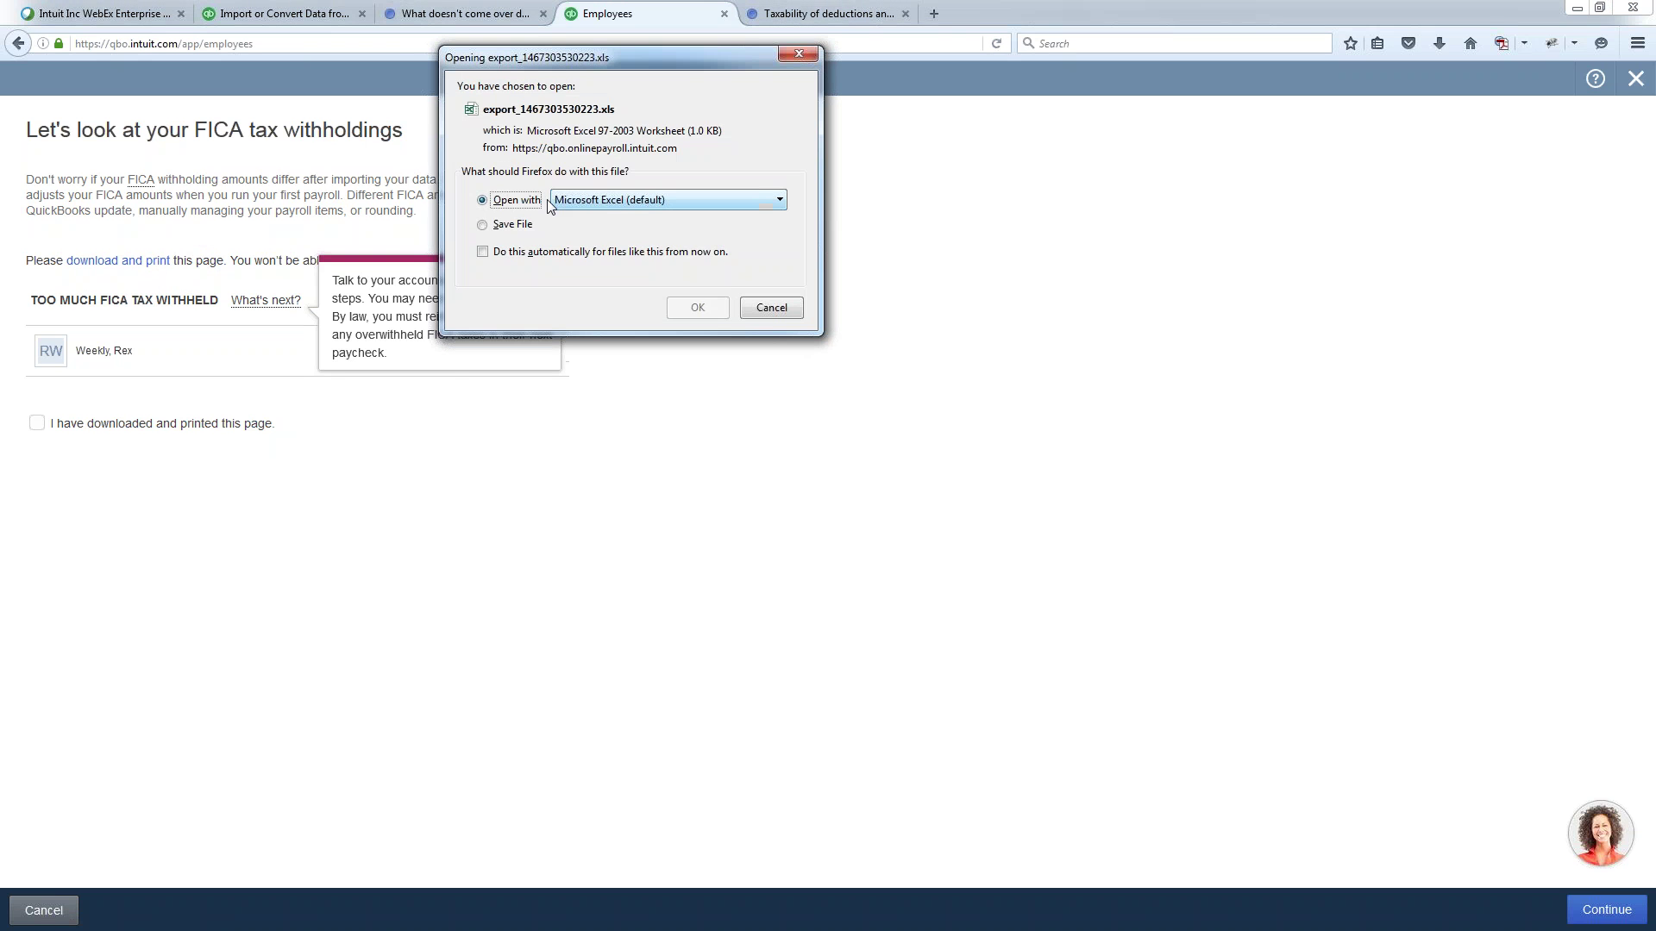
# - Open the FICA export in Excel and review the employee's row A2 through E2
pyautogui.click(698, 309)
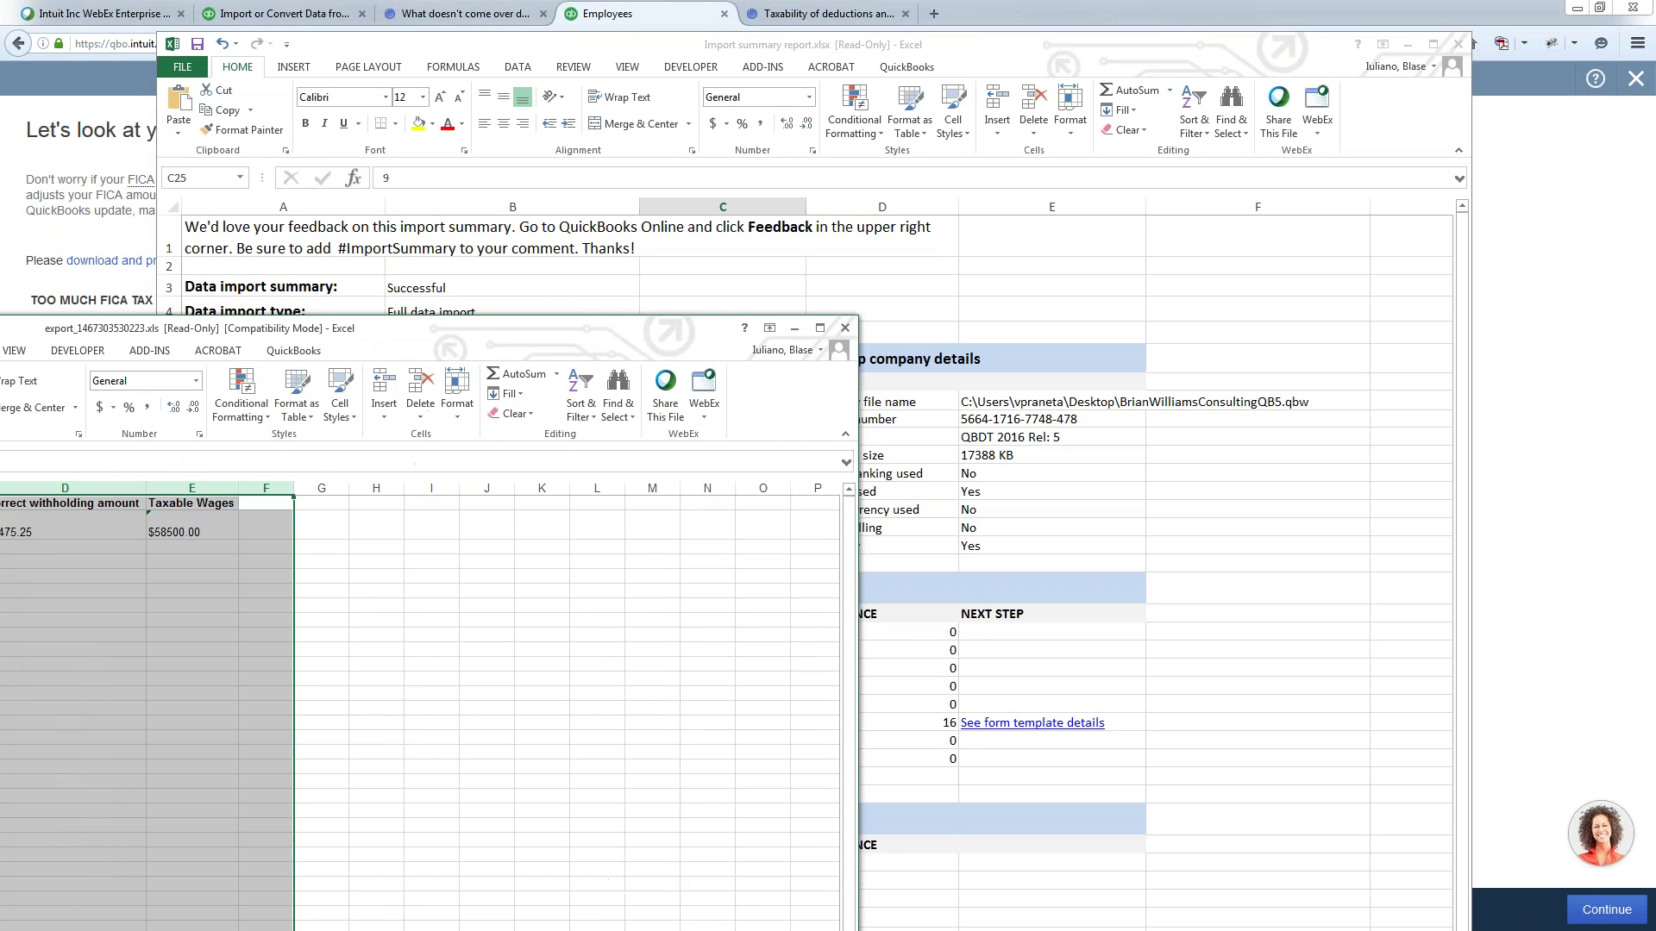
pyautogui.click(438, 536)
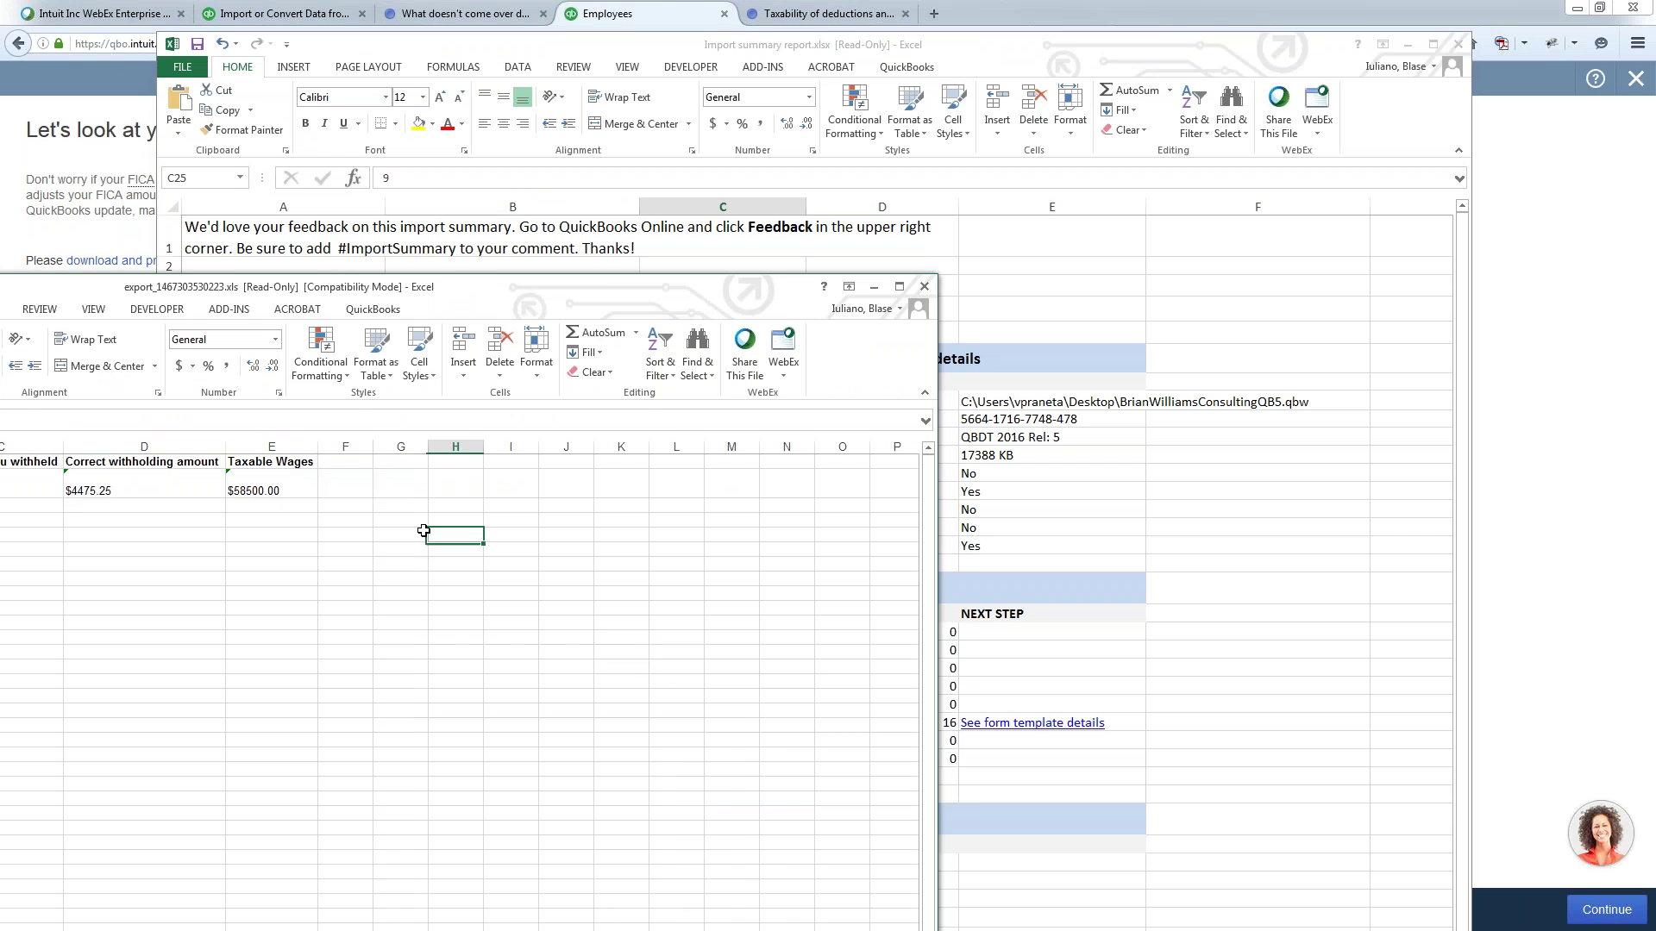
pyautogui.moveTo(74, 285); pyautogui.dragTo(801, 166)
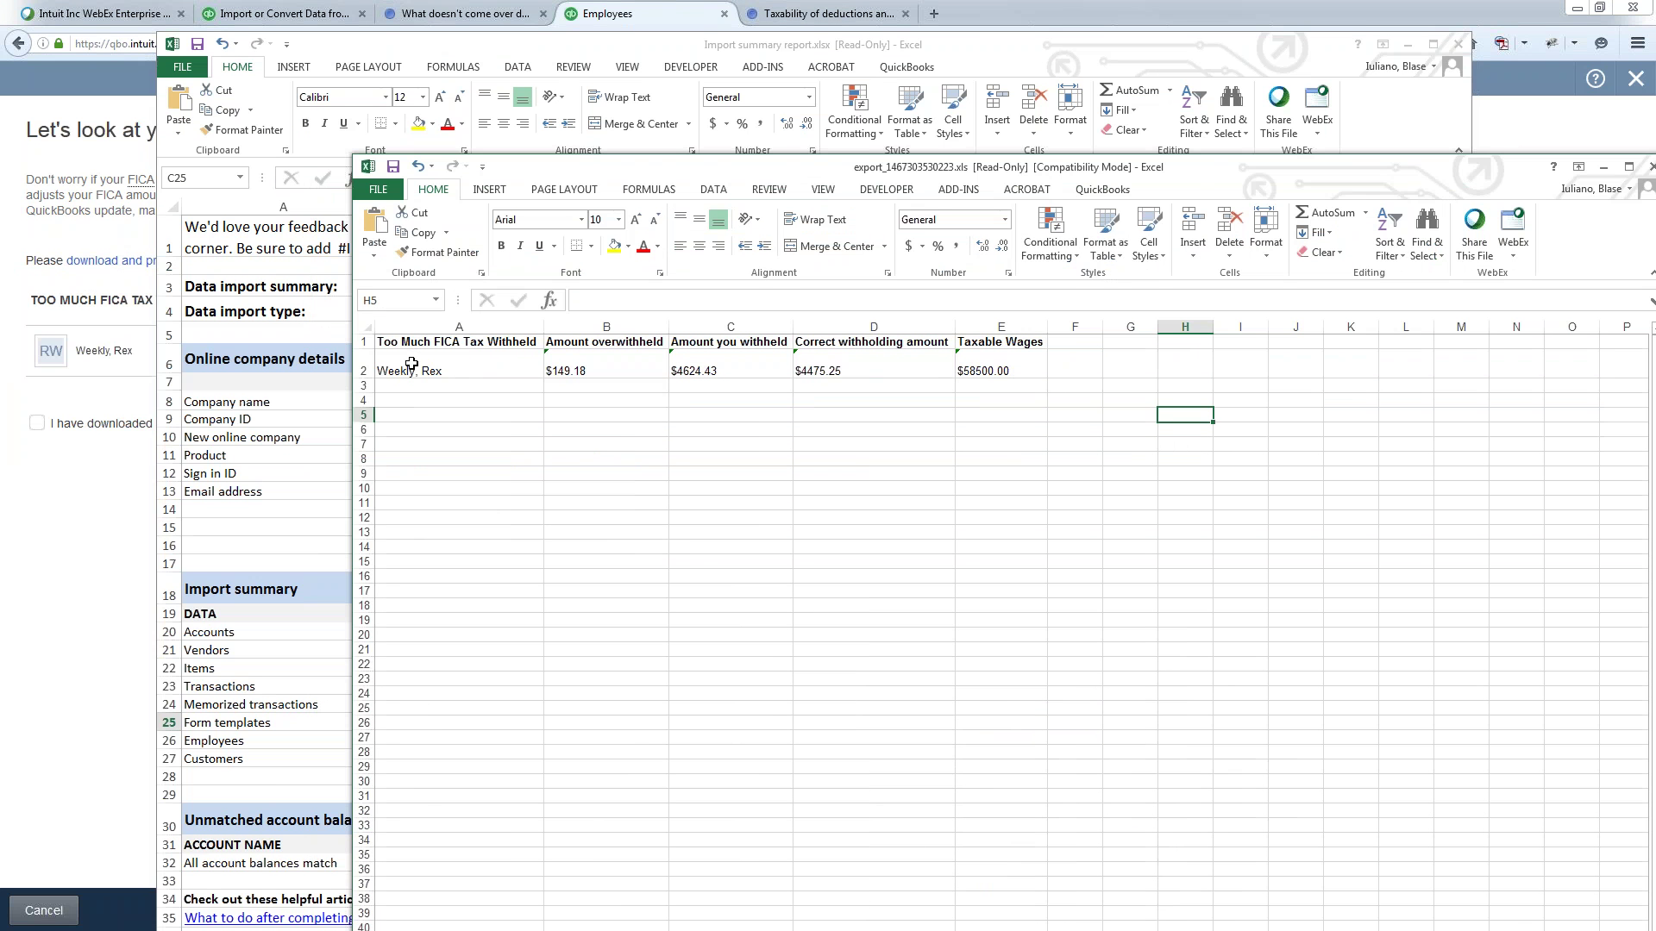
pyautogui.click(442, 368)
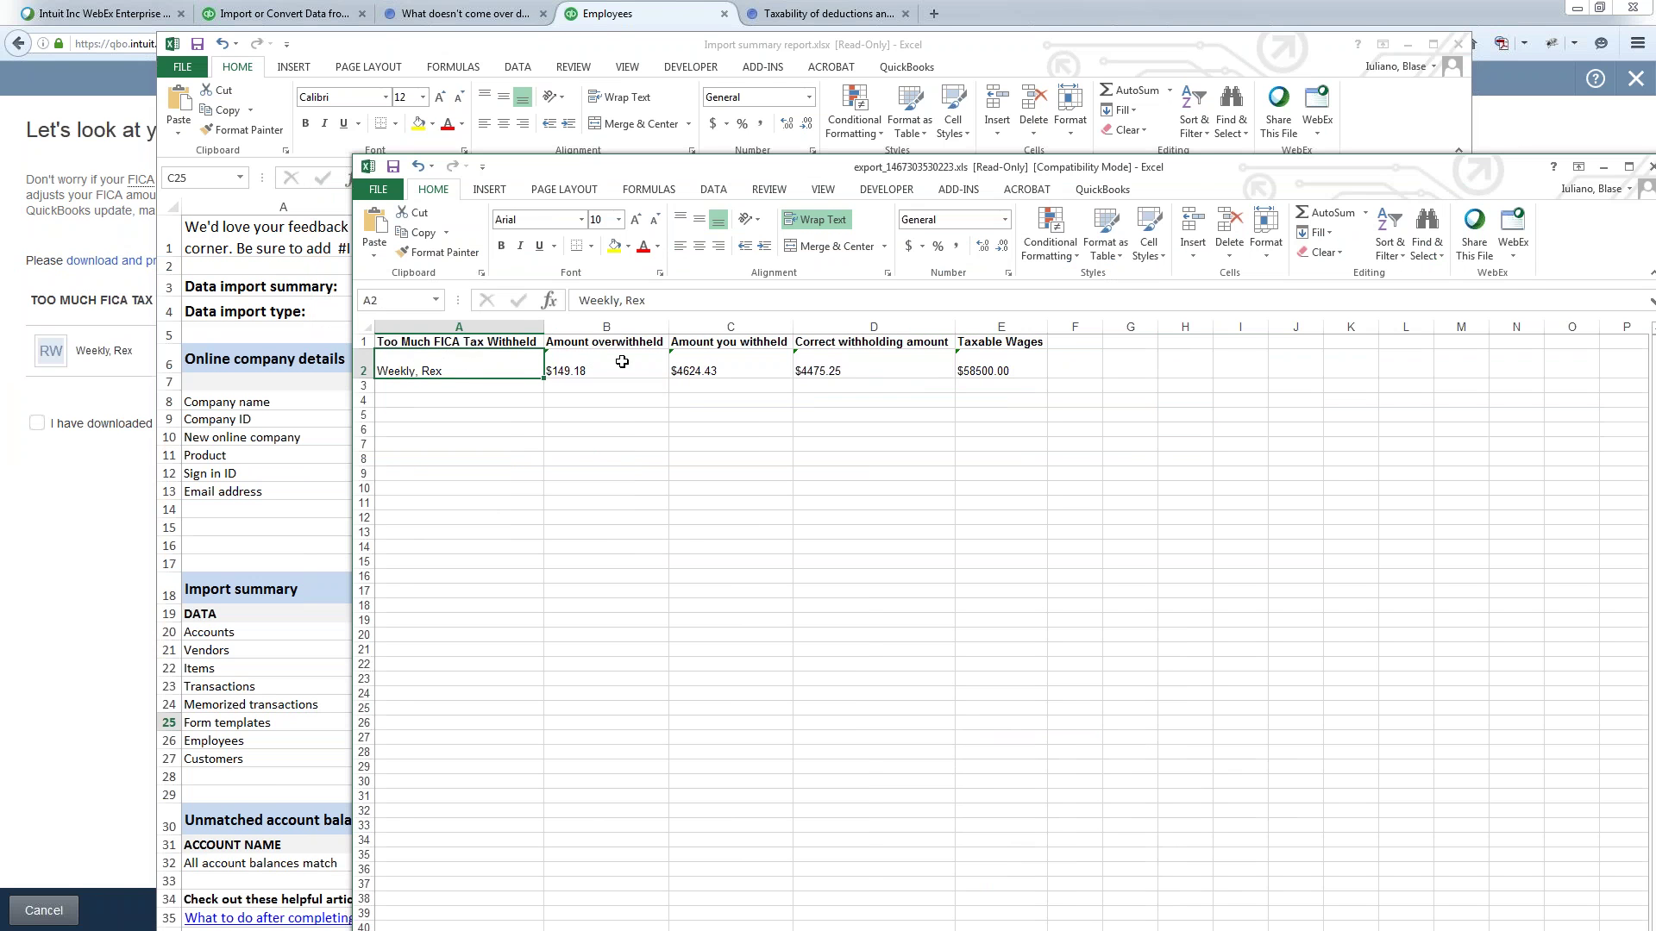
pyautogui.click(629, 363)
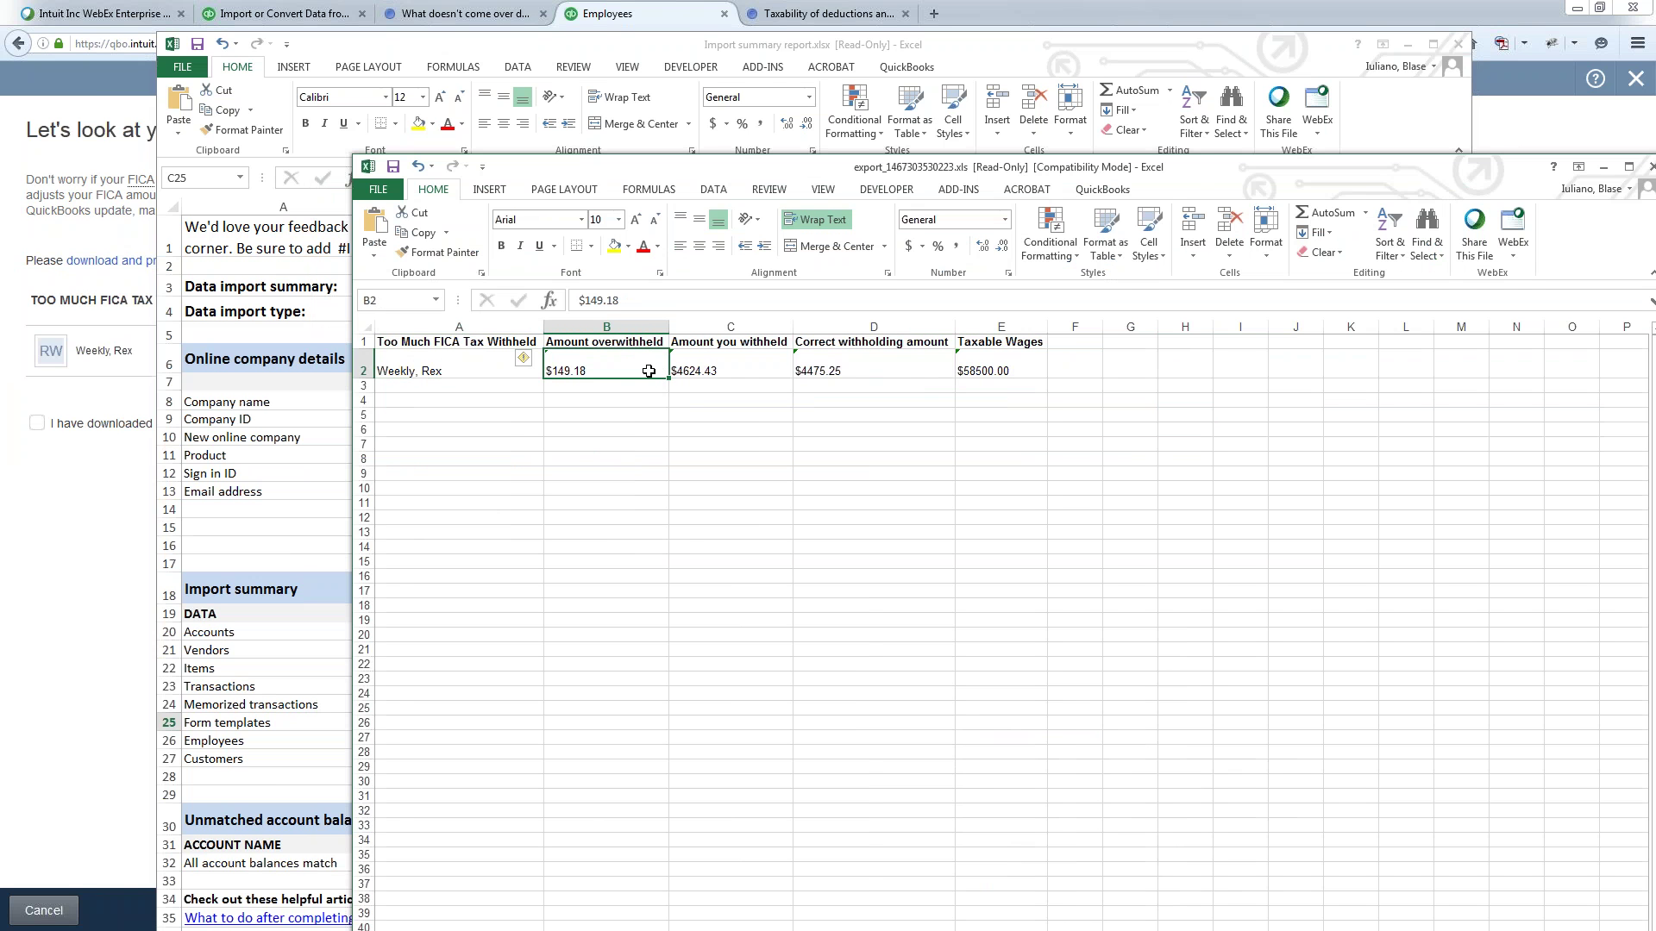
pyautogui.click(743, 365)
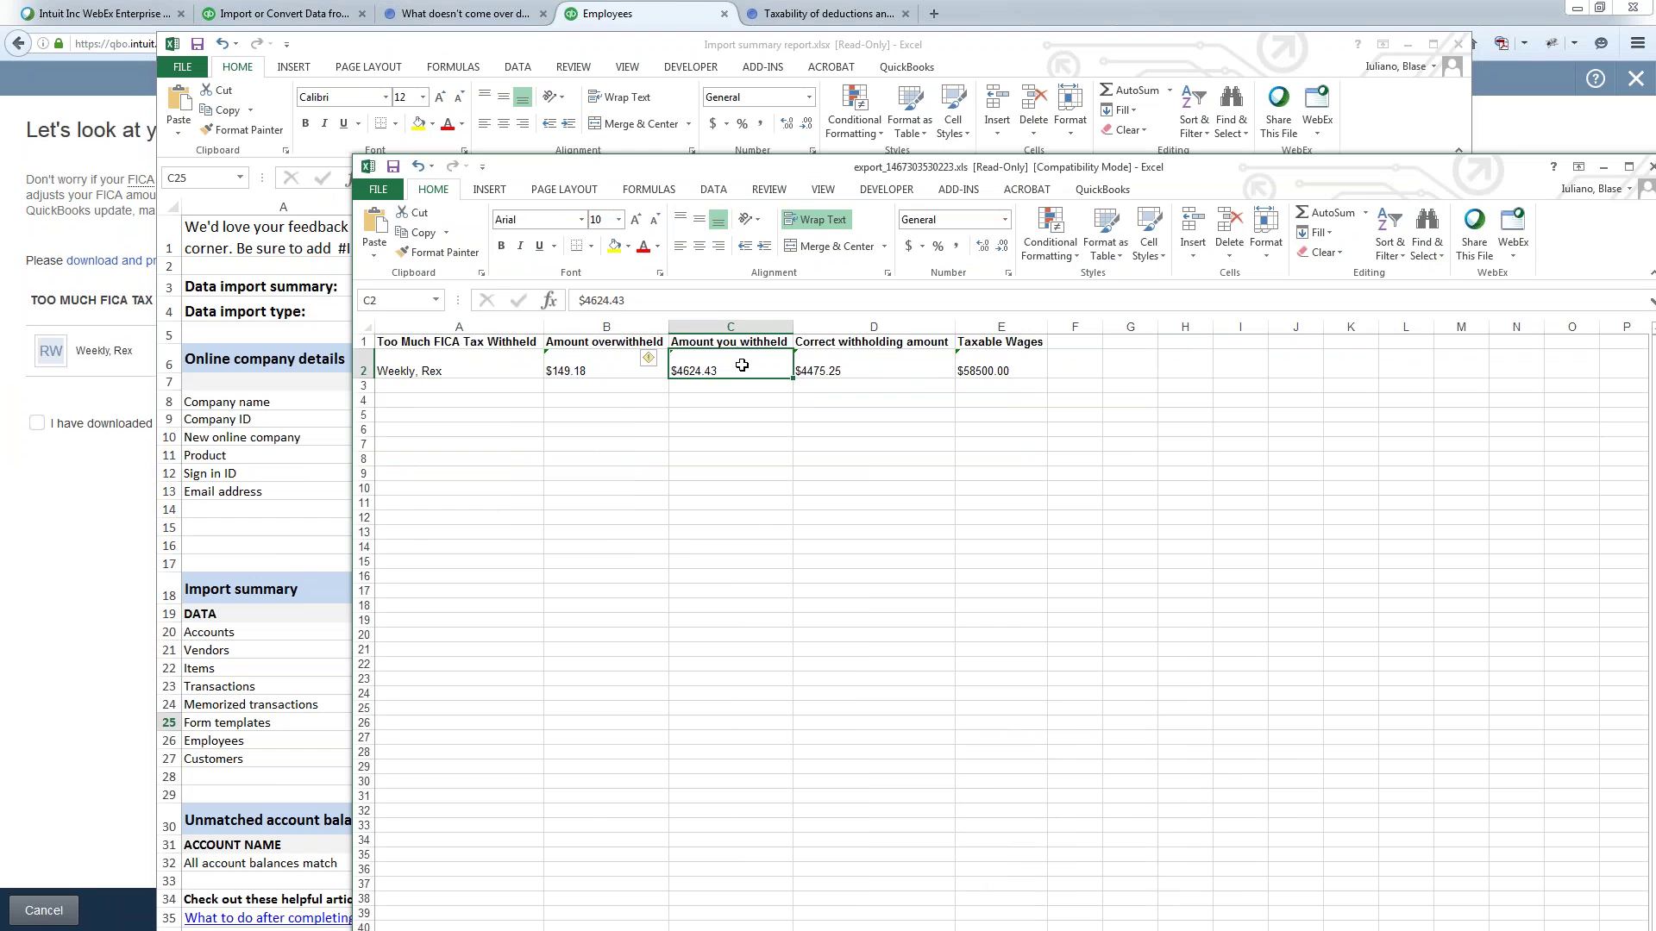
pyautogui.click(887, 369)
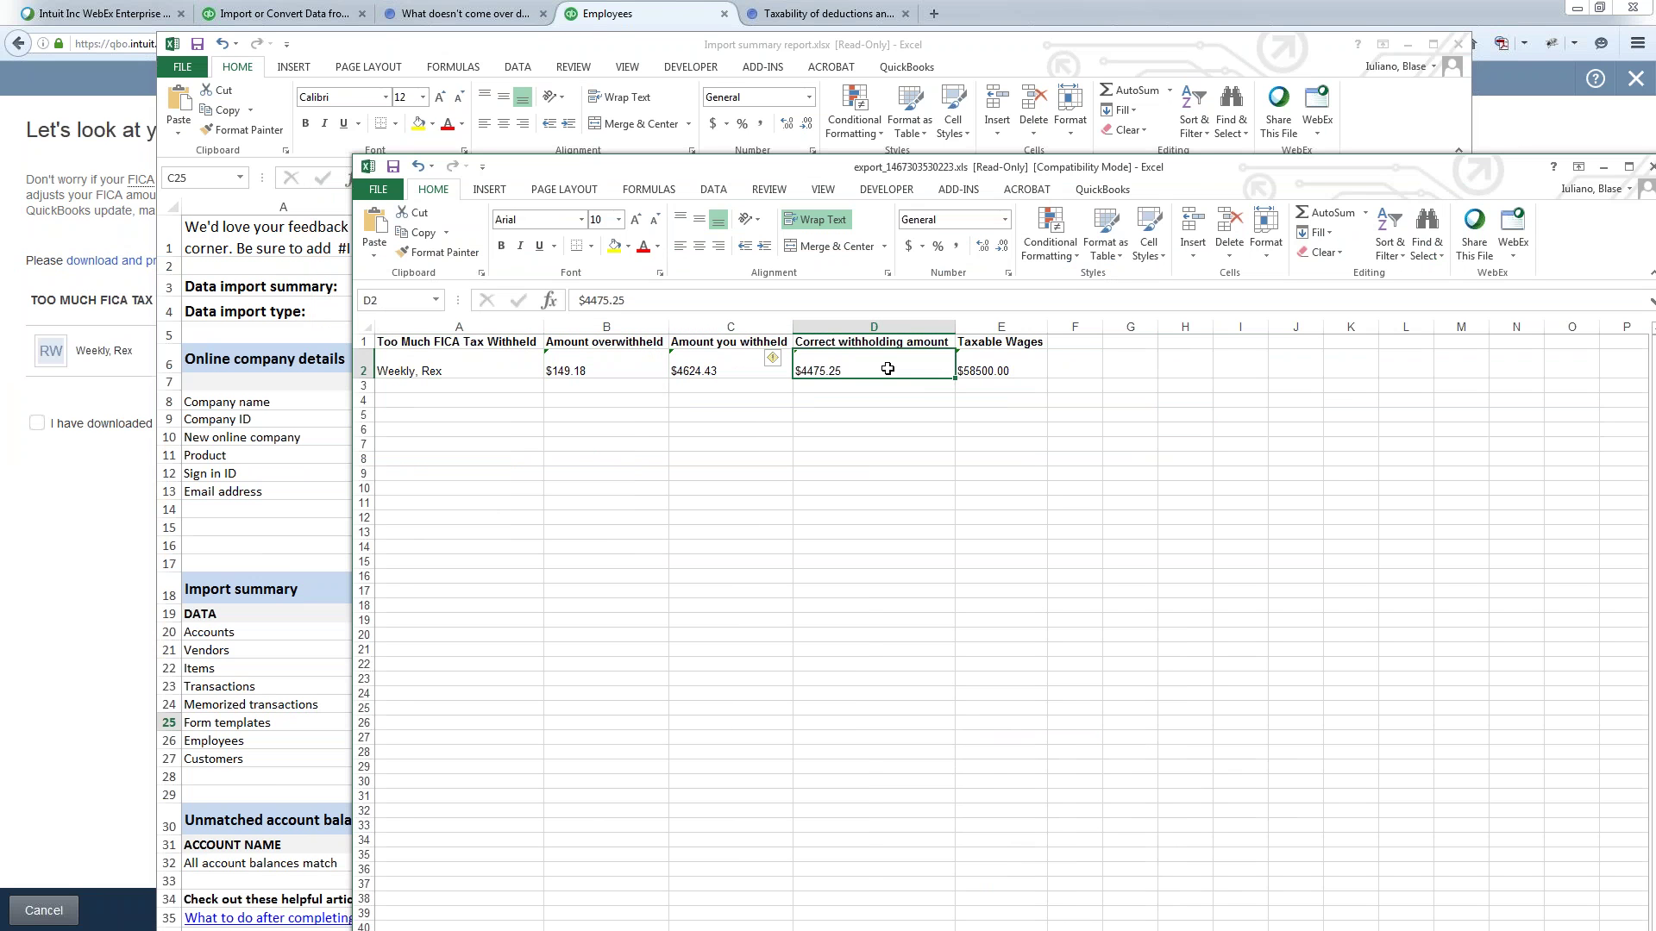
pyautogui.click(999, 366)
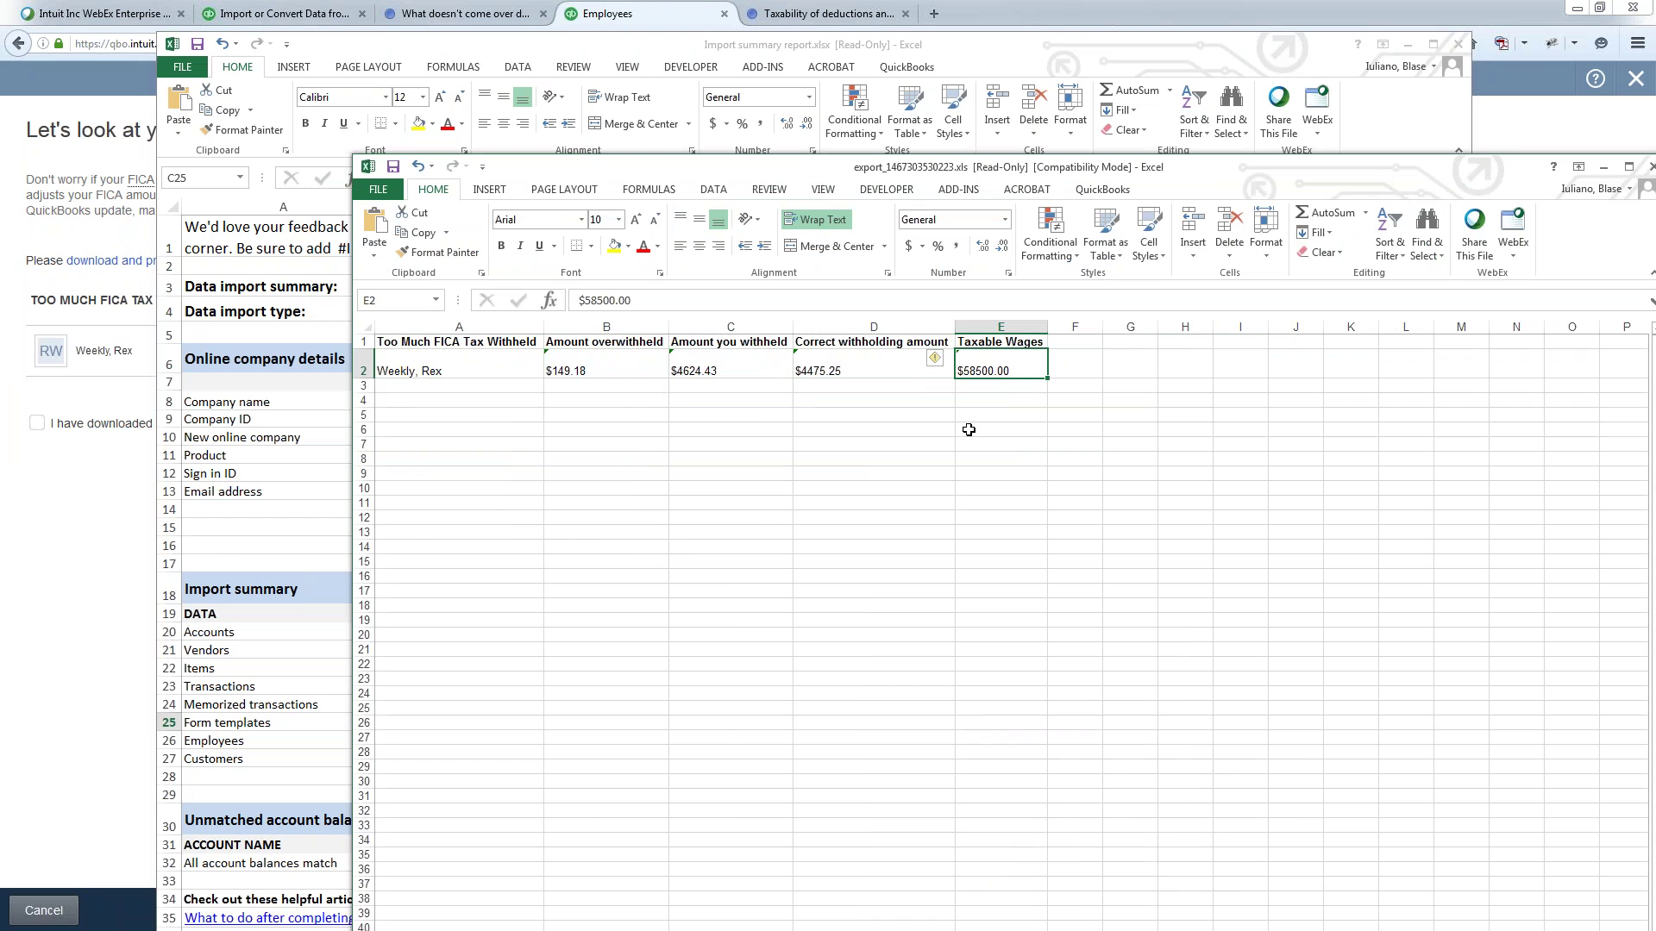
# - Close the FICA export workbook without saving and minimize the import summary workbook
pyautogui.moveTo(1333, 176); pyautogui.dragTo(1227, 173)
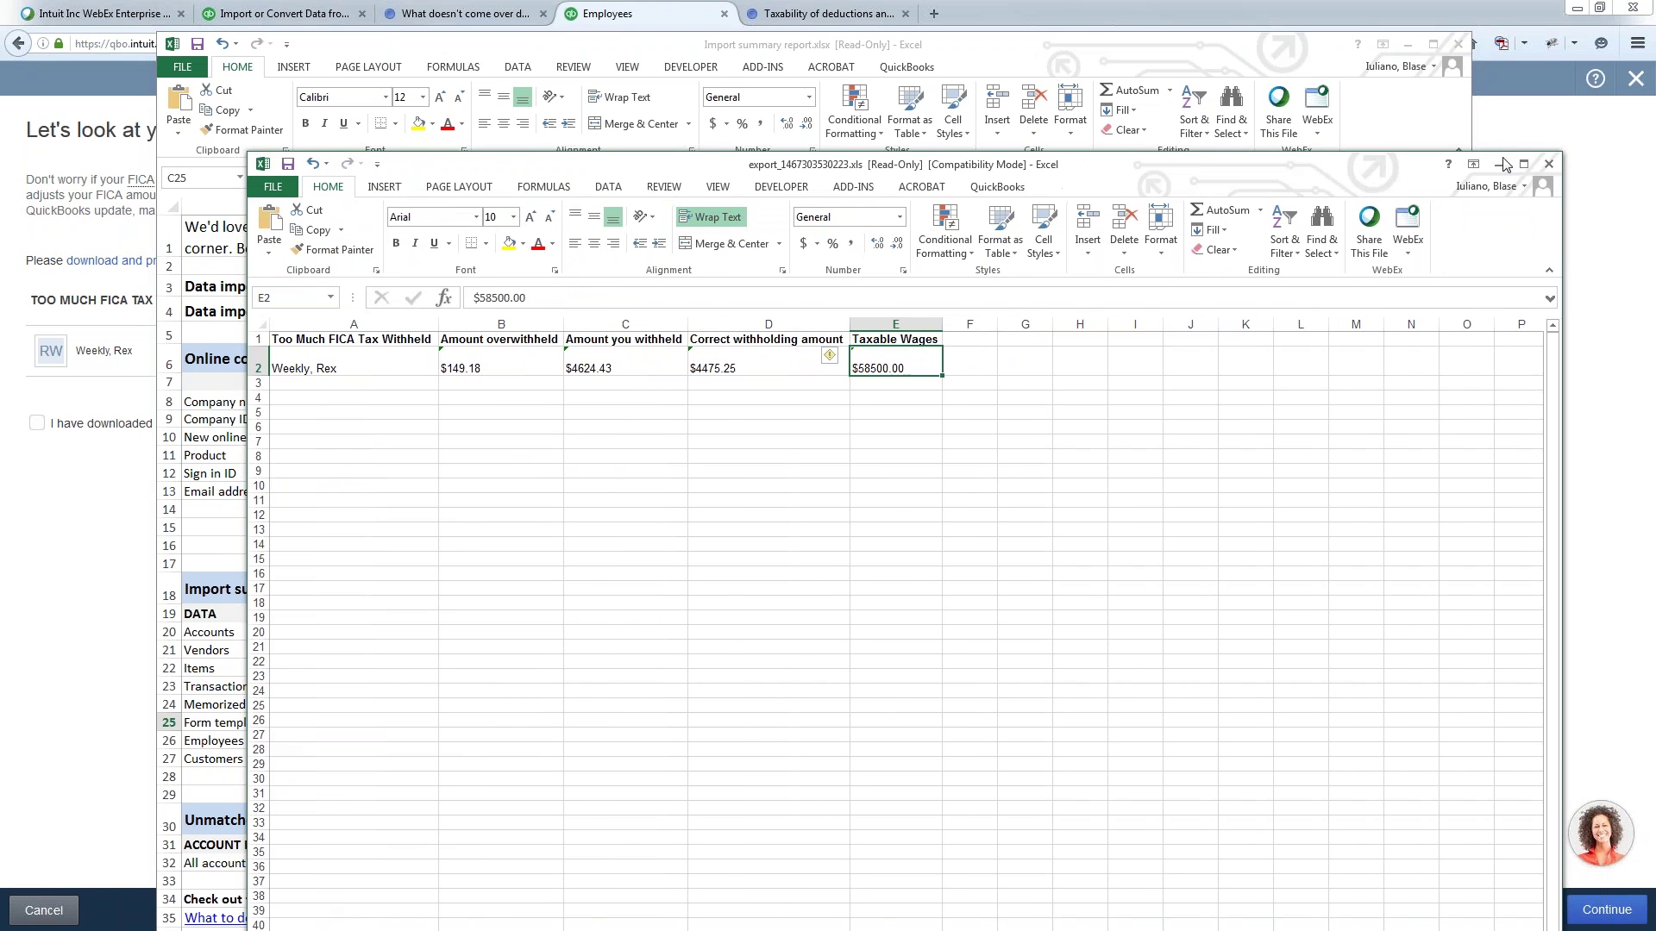
pyautogui.click(1550, 165)
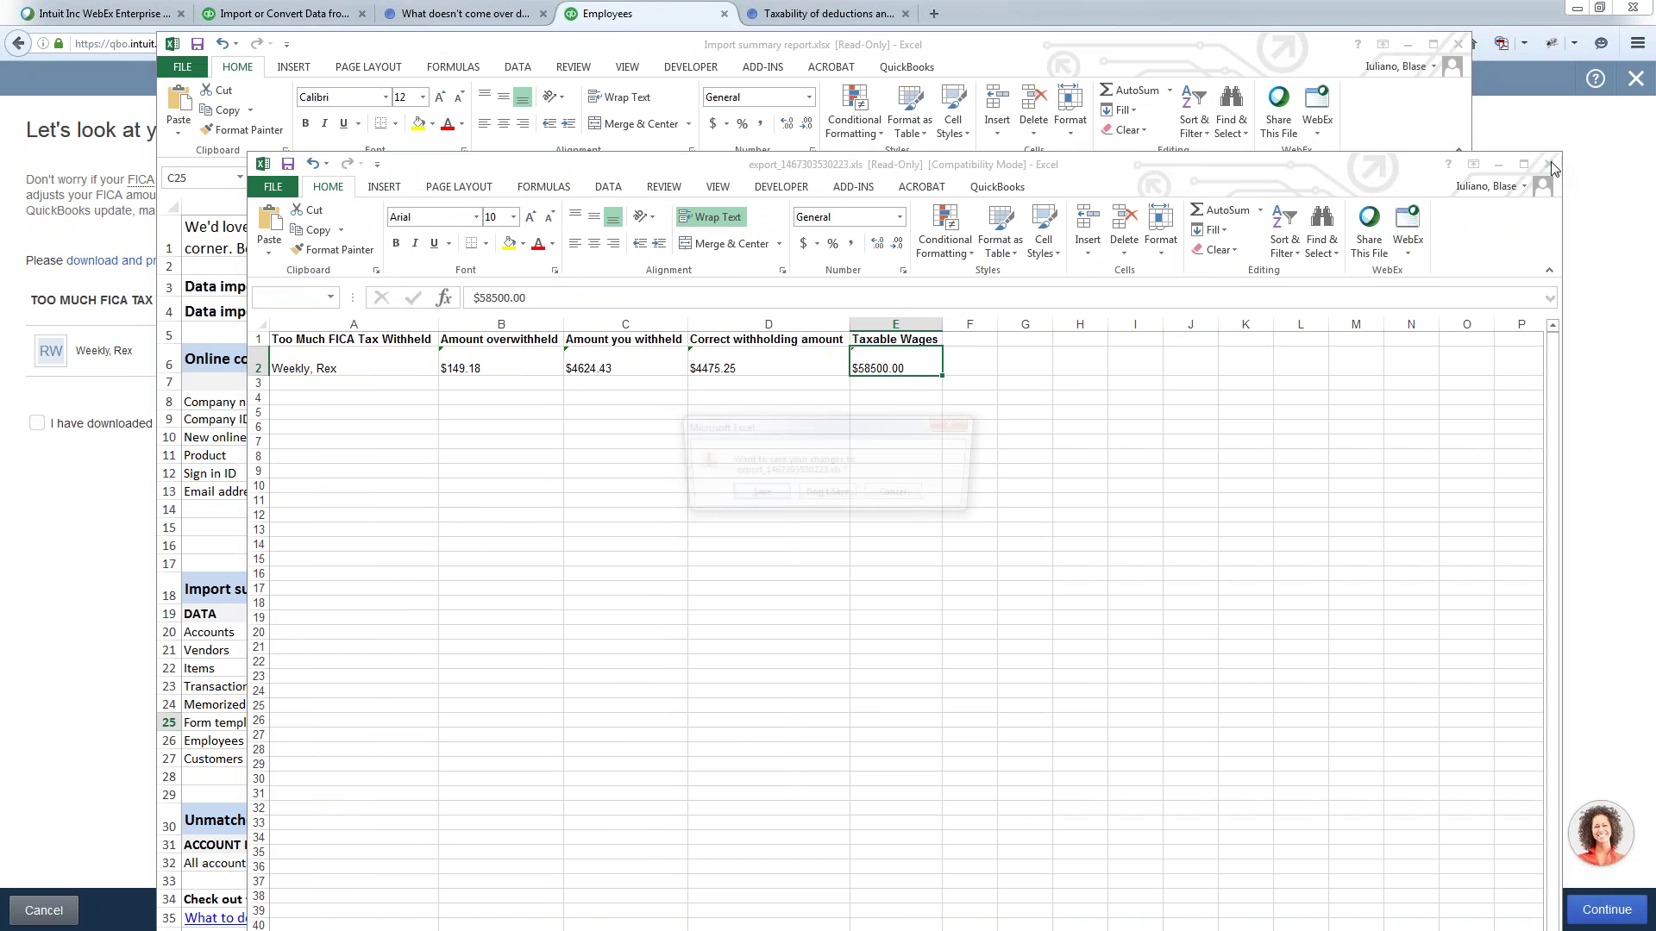
pyautogui.click(826, 496)
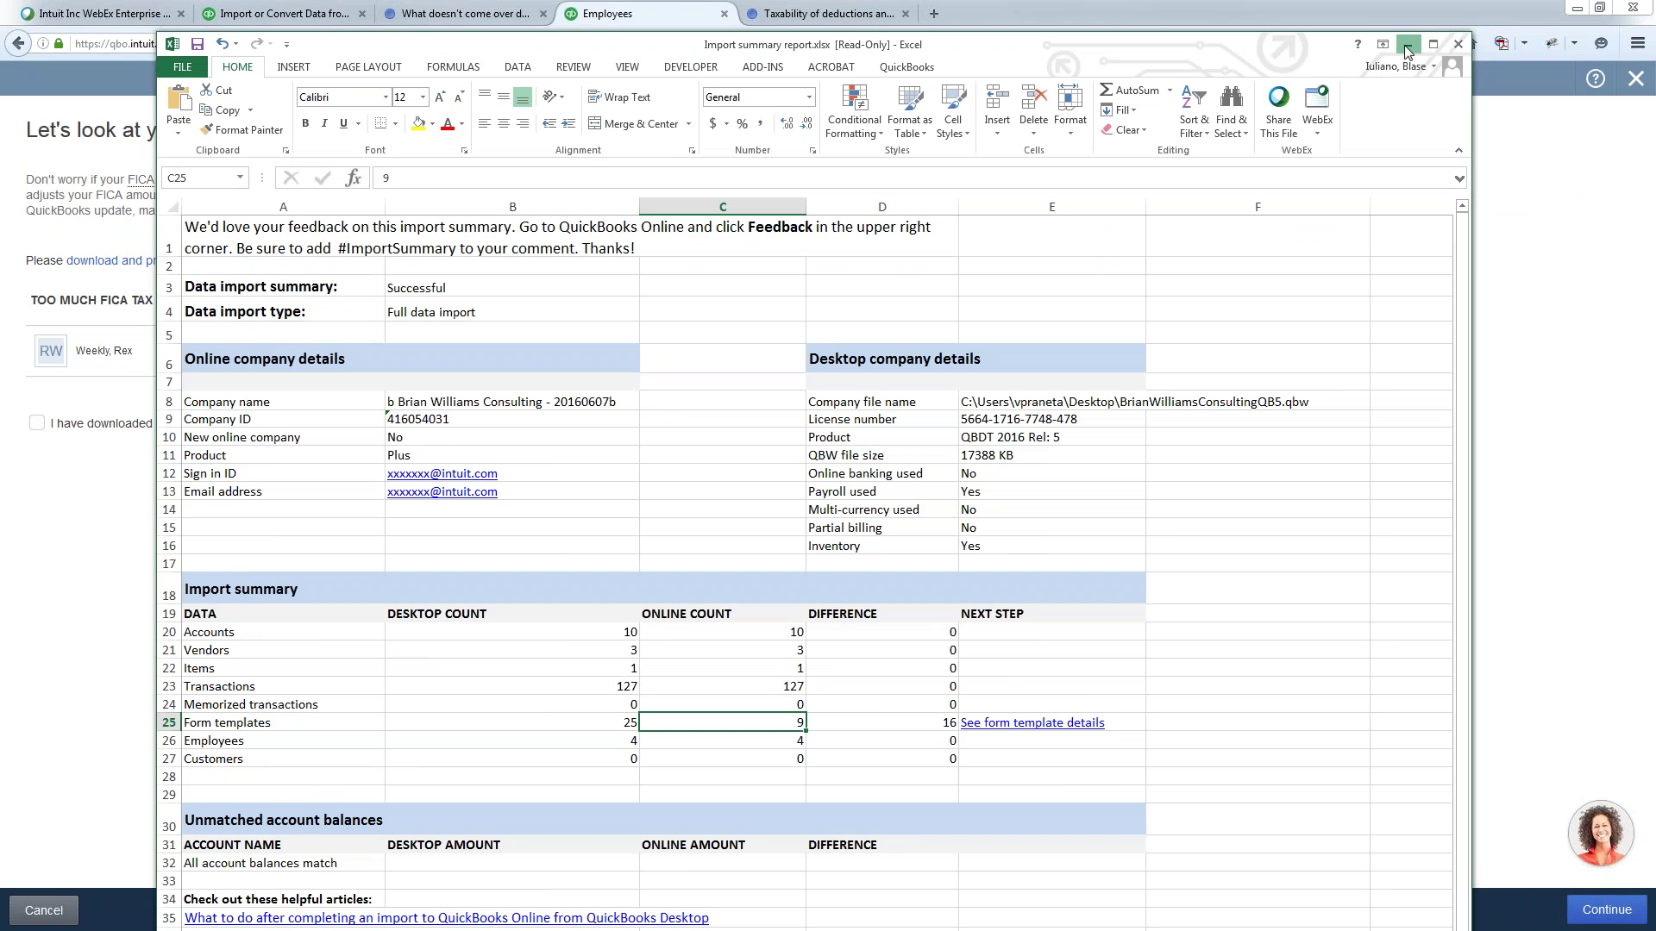
pyautogui.click(1404, 45)
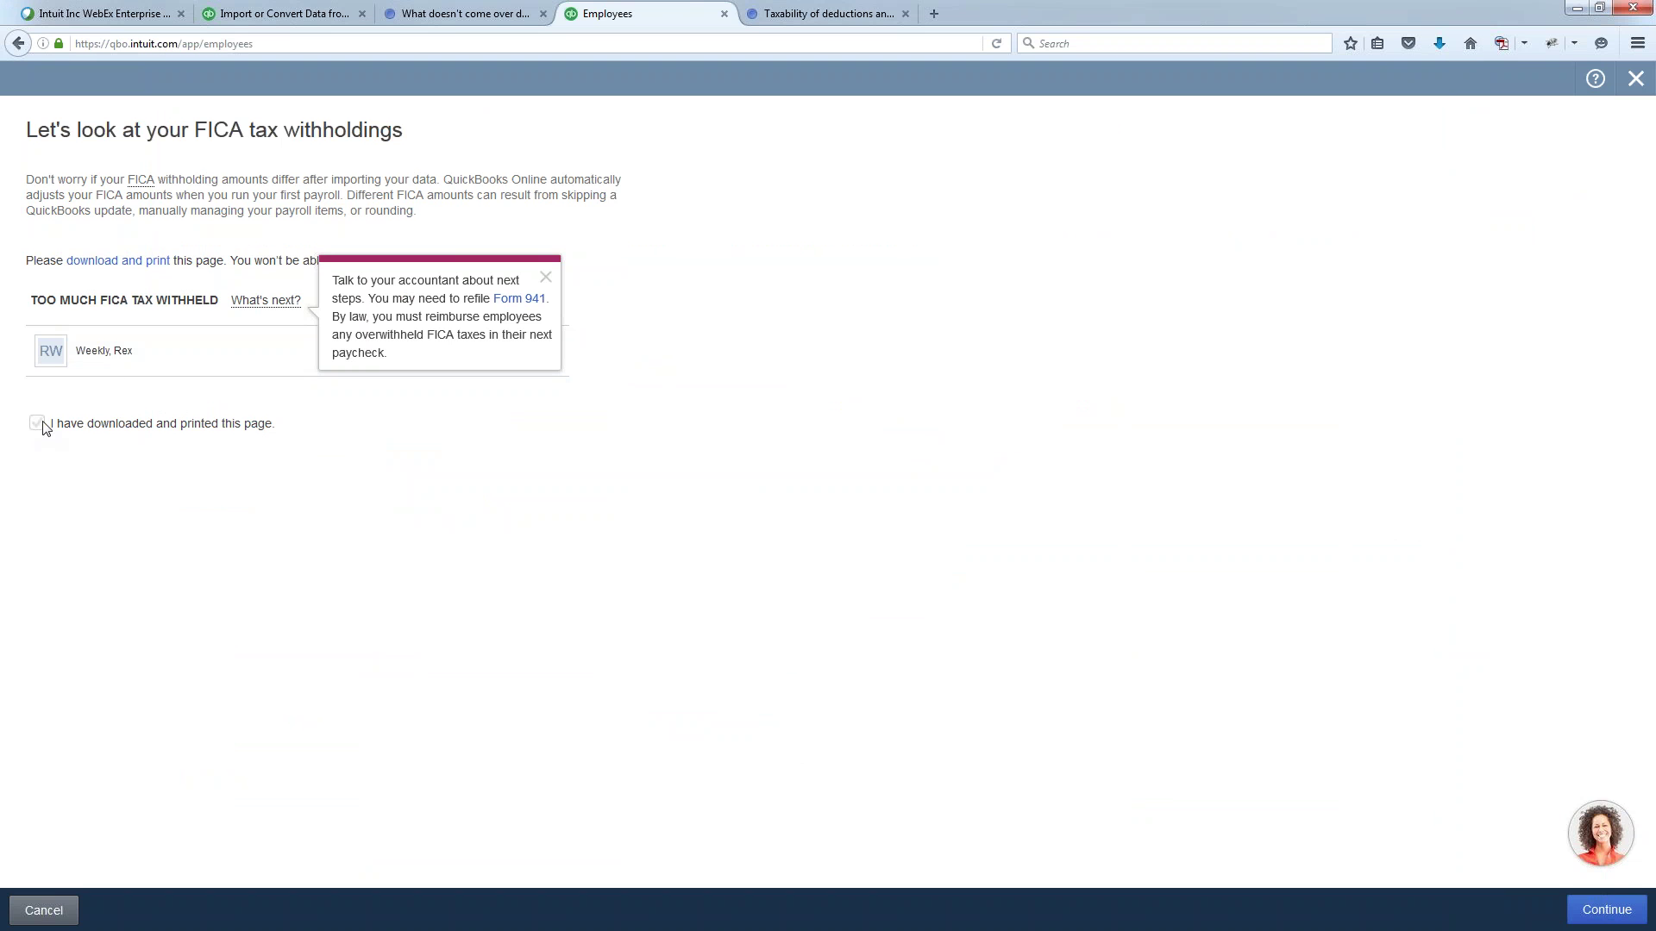
# - Confirm the FICA page was downloaded and printed, then continue to the employee review
pyautogui.click(546, 278)
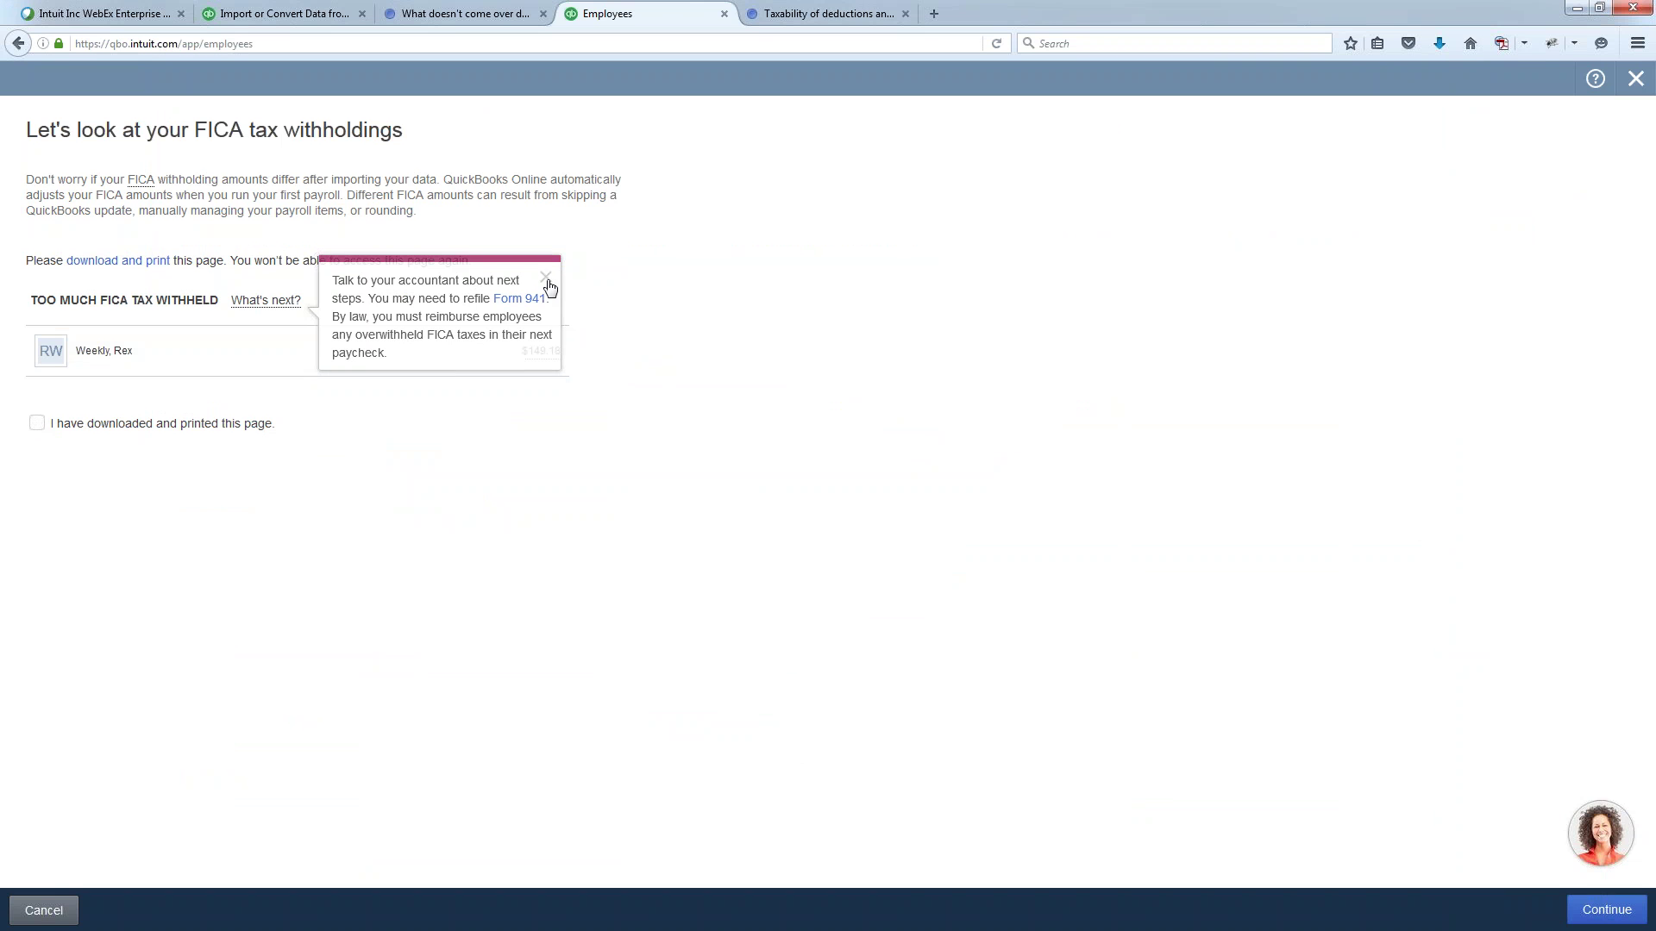
pyautogui.click(39, 424)
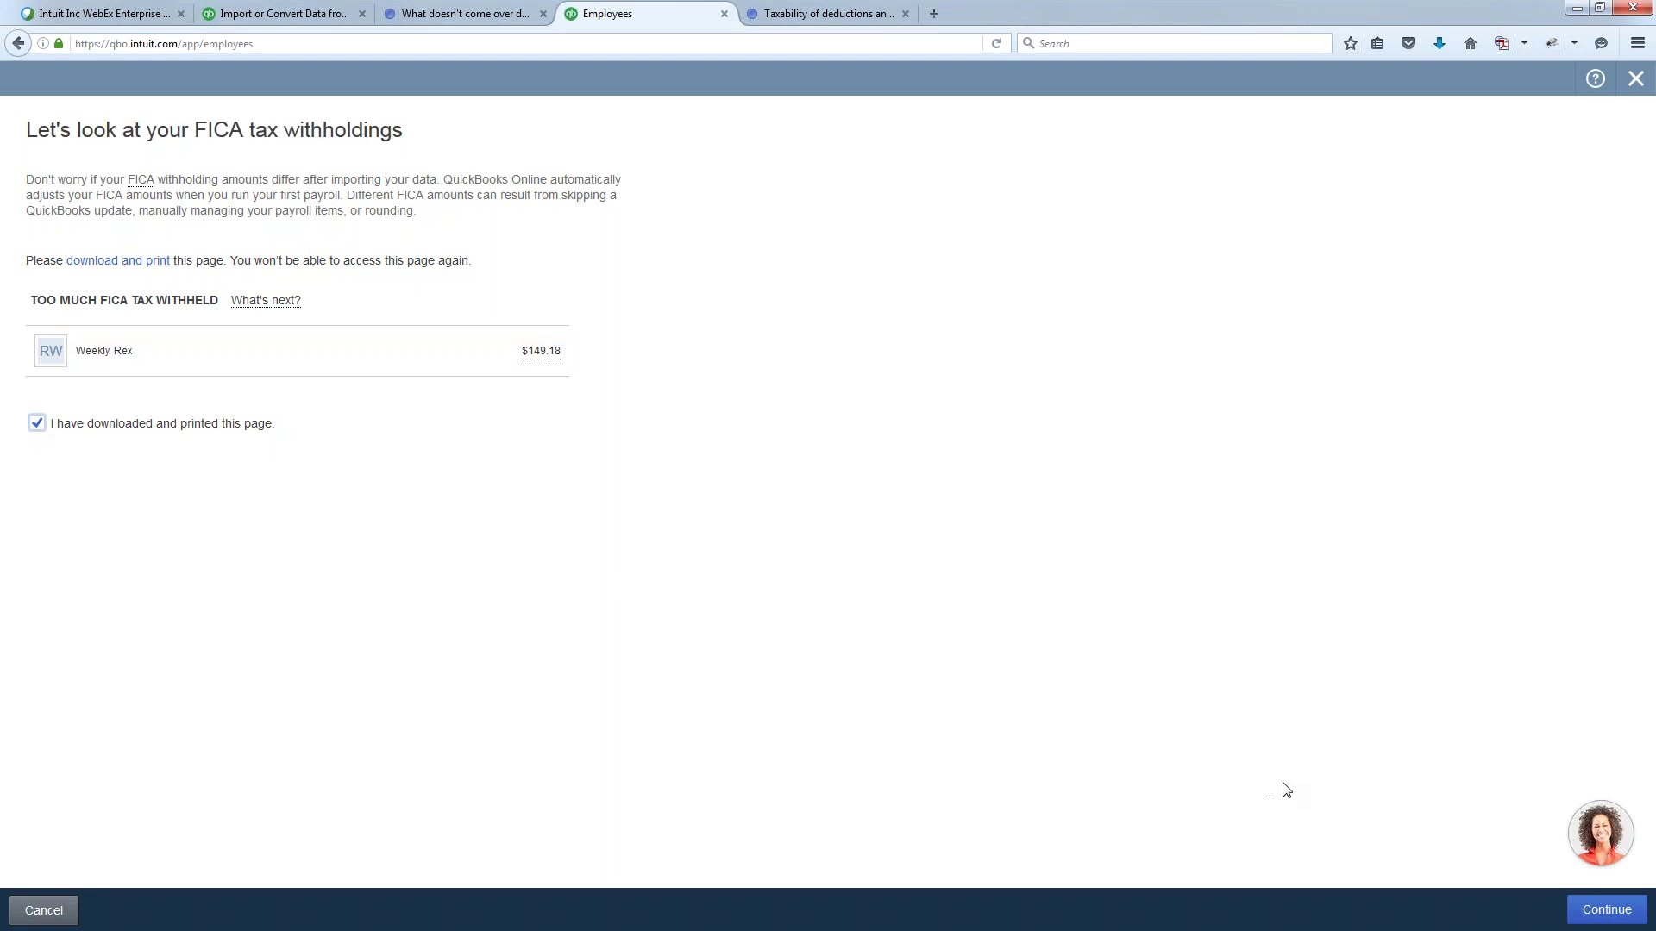
pyautogui.click(1607, 911)
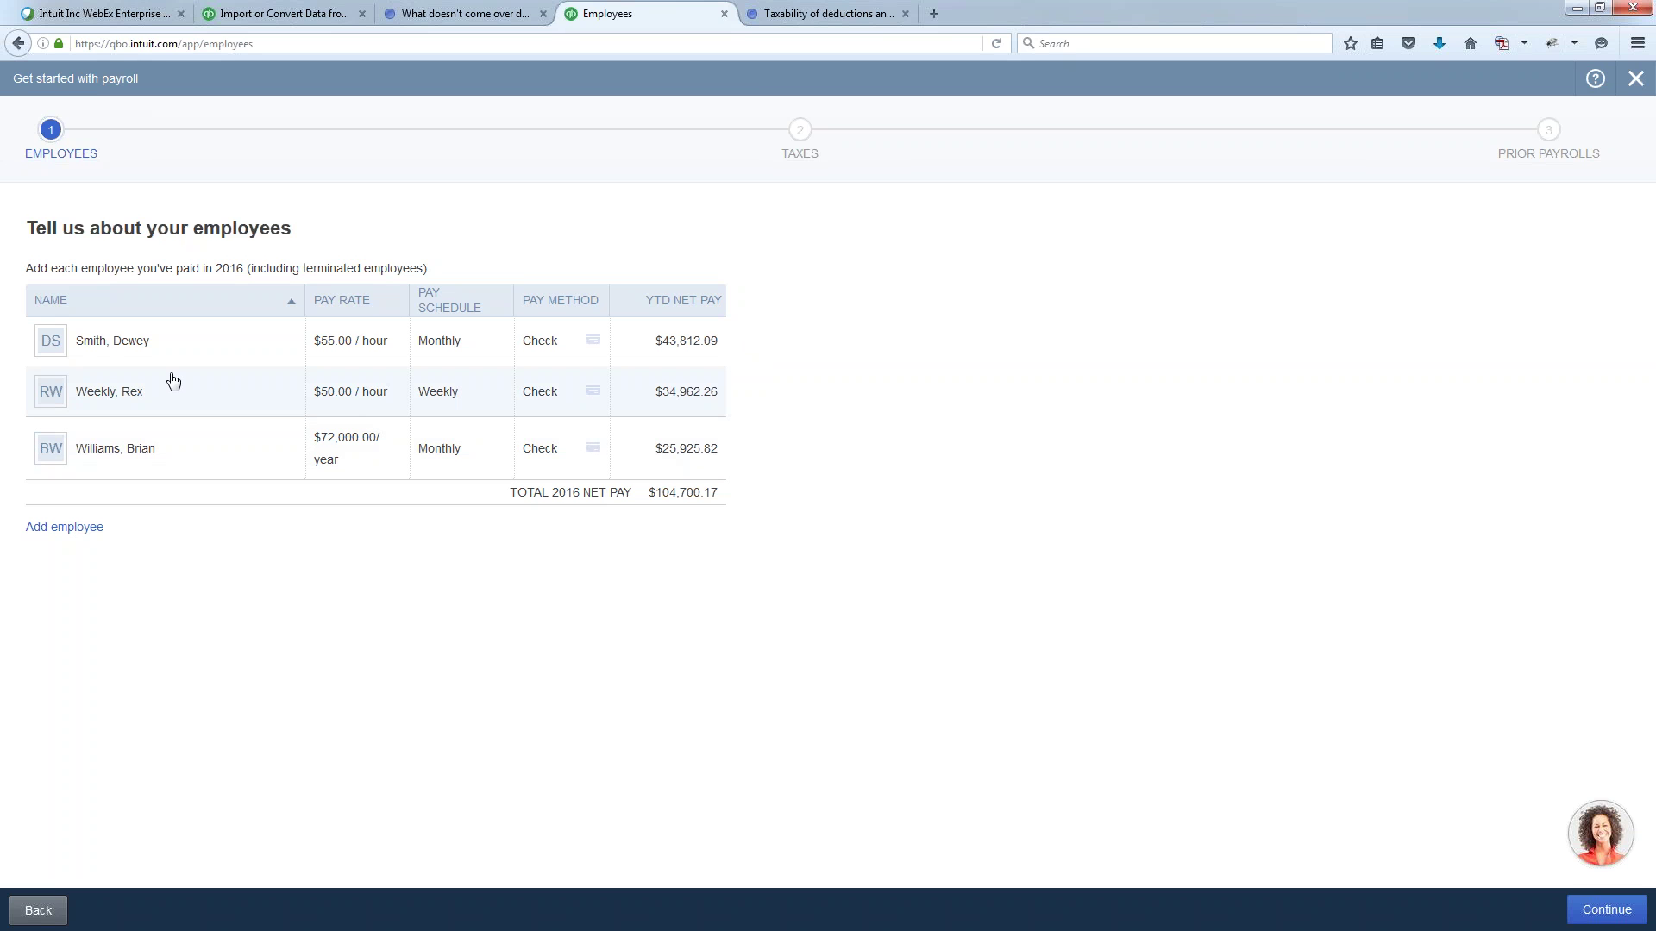
# - Review the first employee's details, then continue to the Taxes step
pyautogui.click(132, 347)
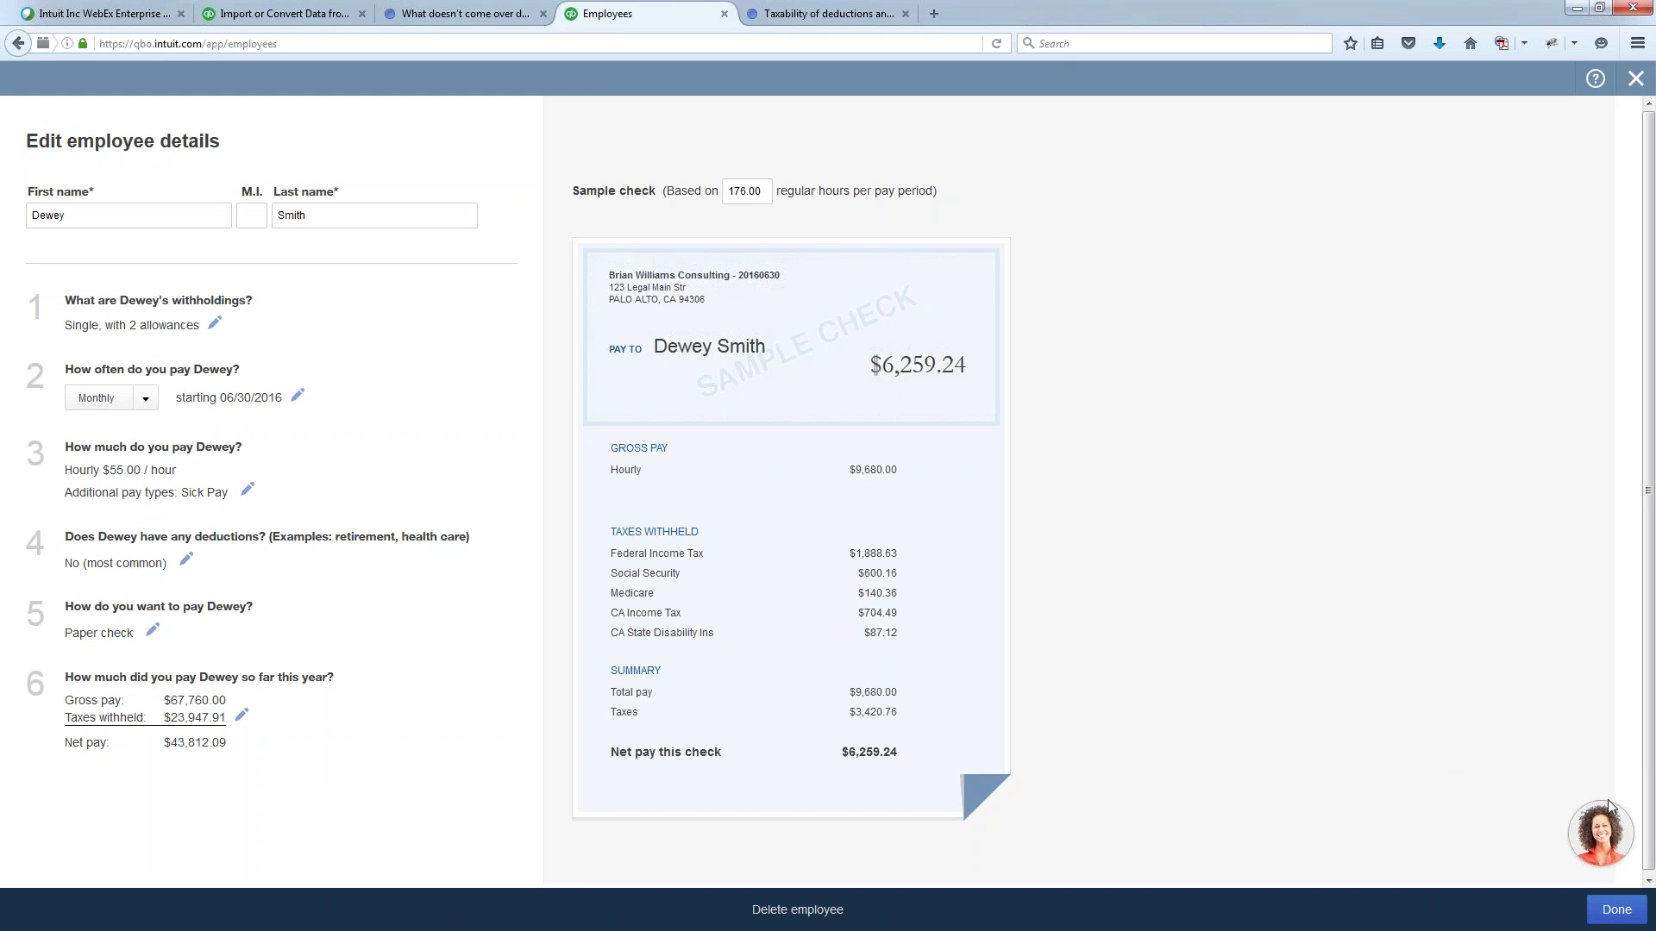
pyautogui.click(1615, 912)
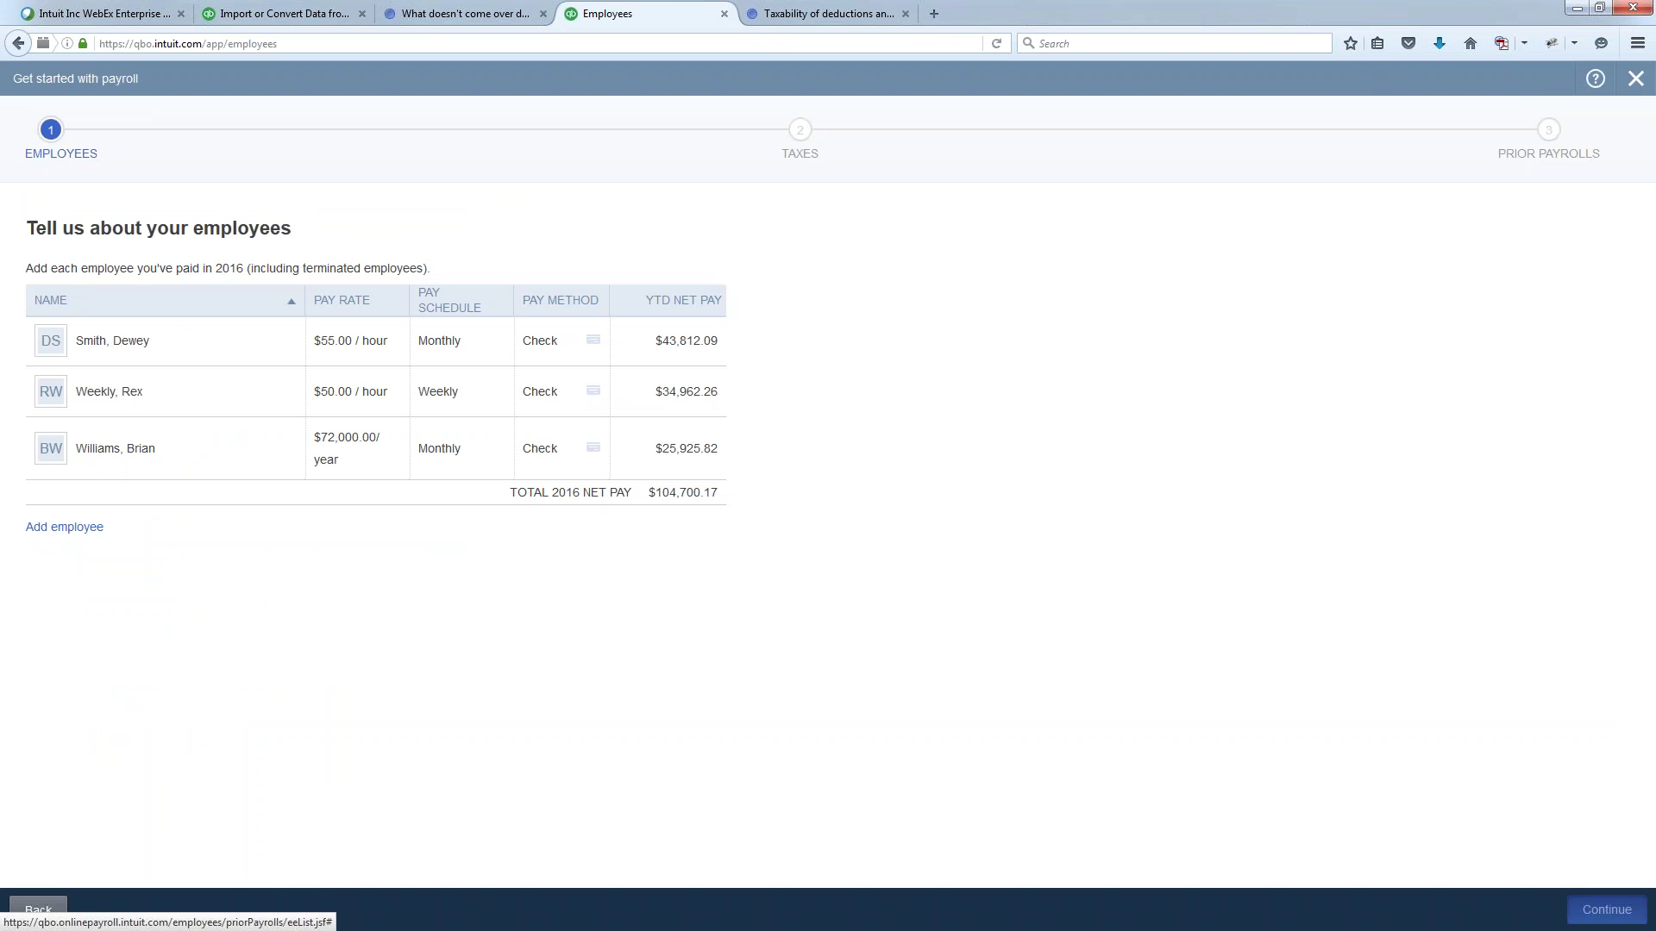
pyautogui.click(1606, 910)
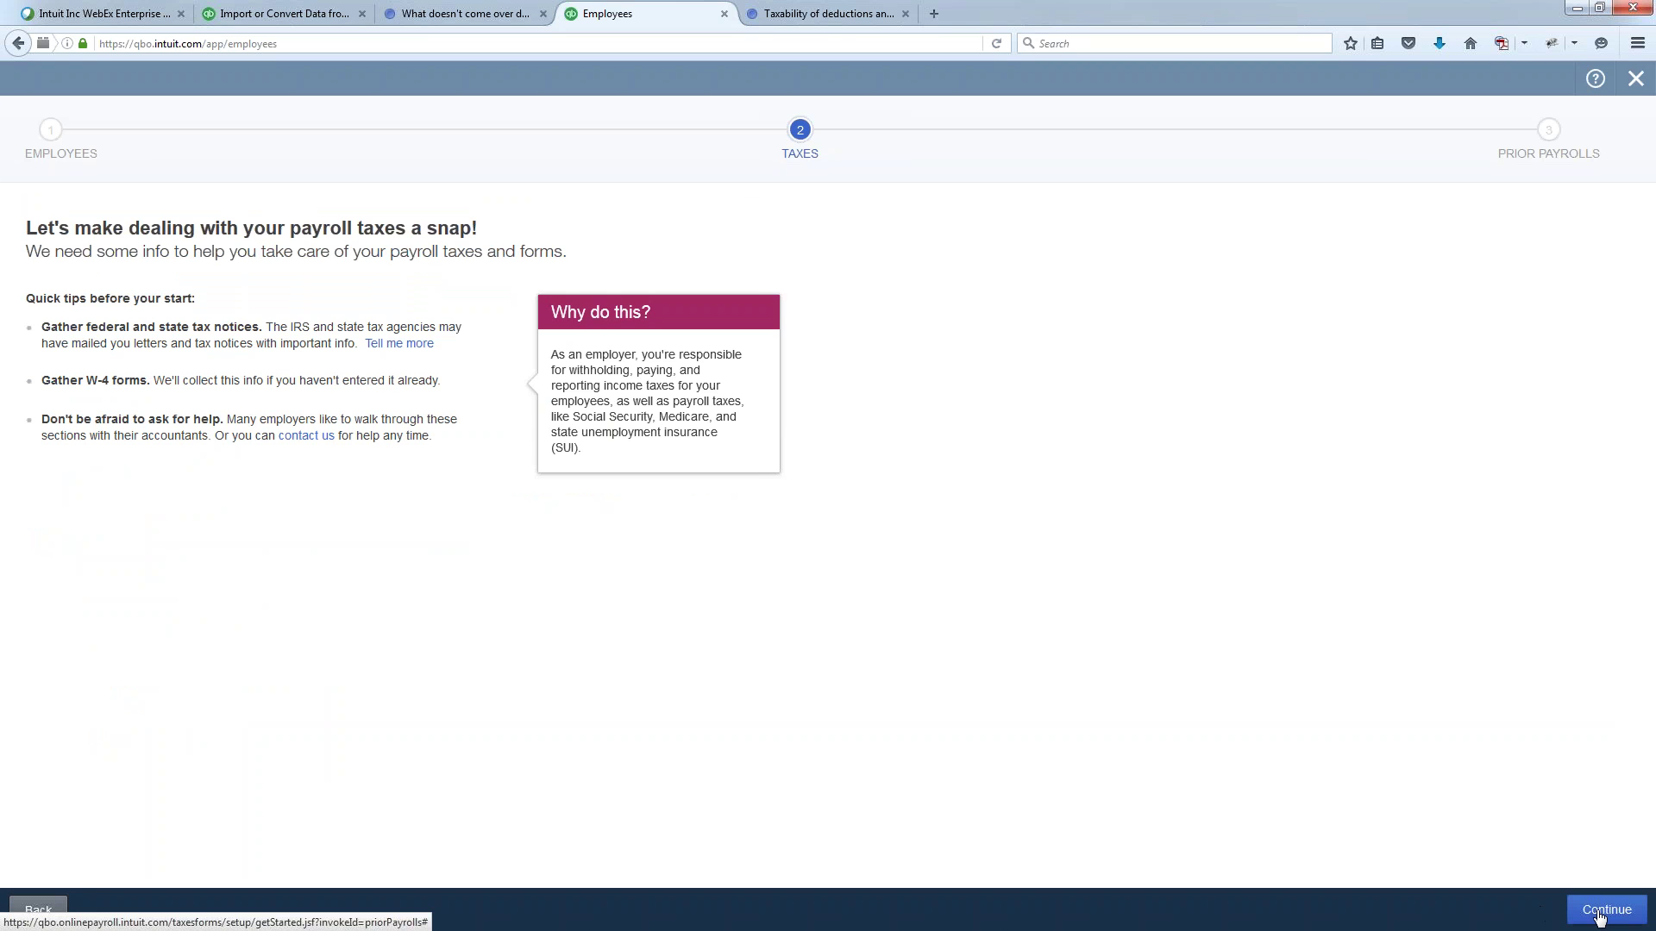
# - Accept the business and federal tax details and save the state tax details
pyautogui.click(1598, 914)
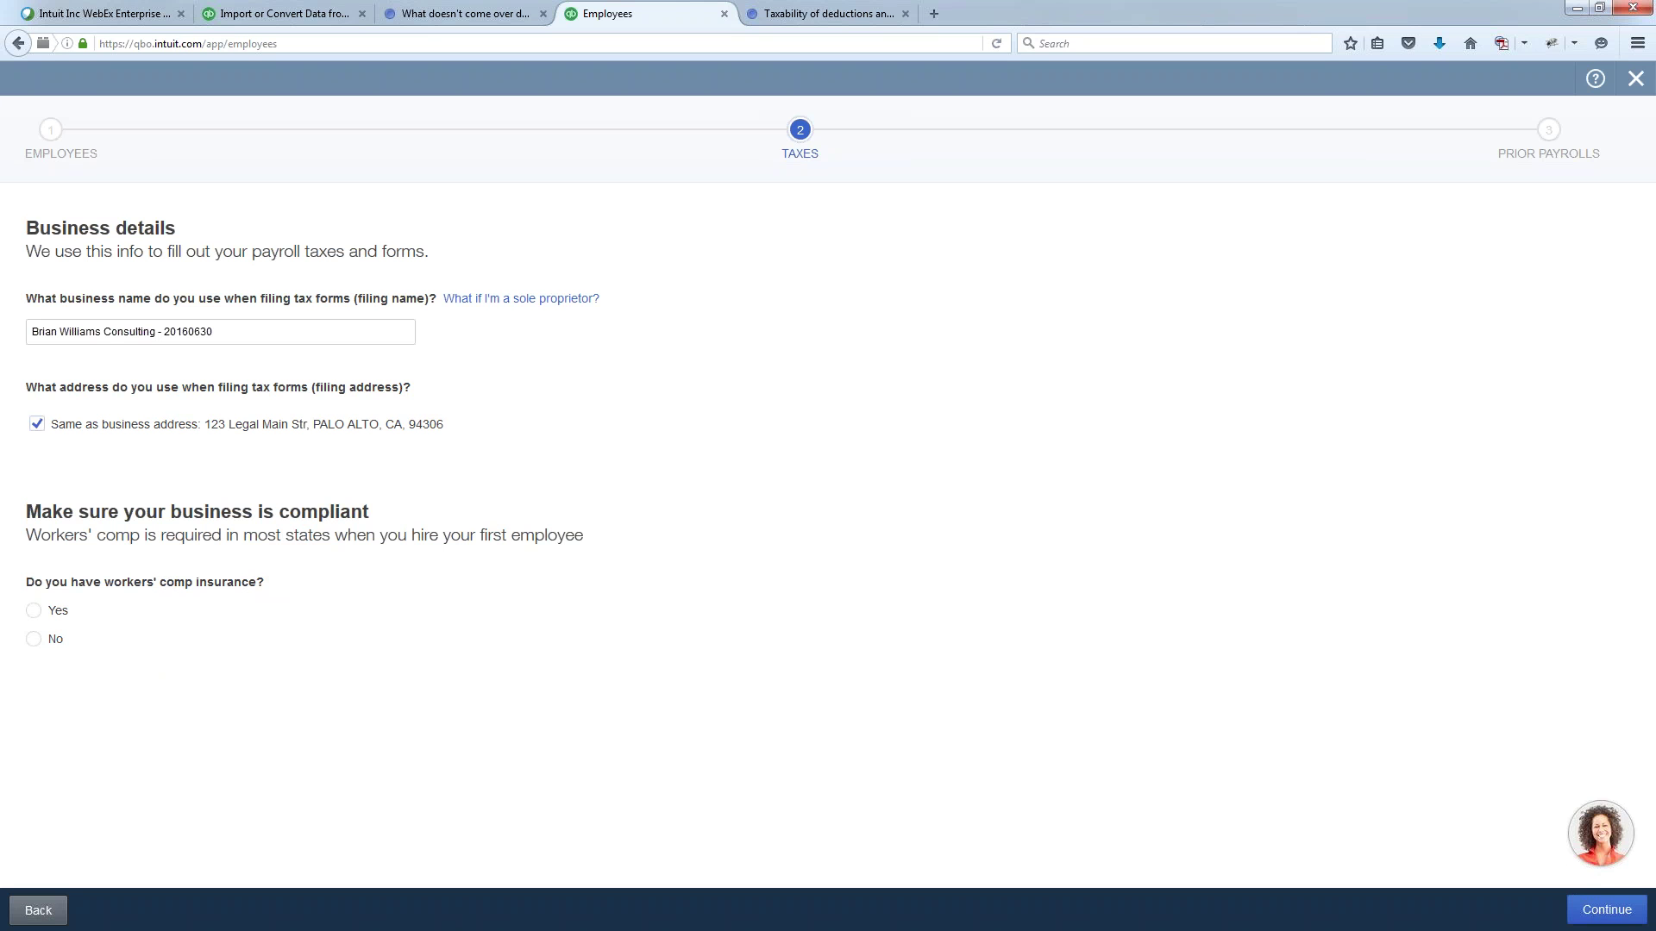
pyautogui.click(1585, 921)
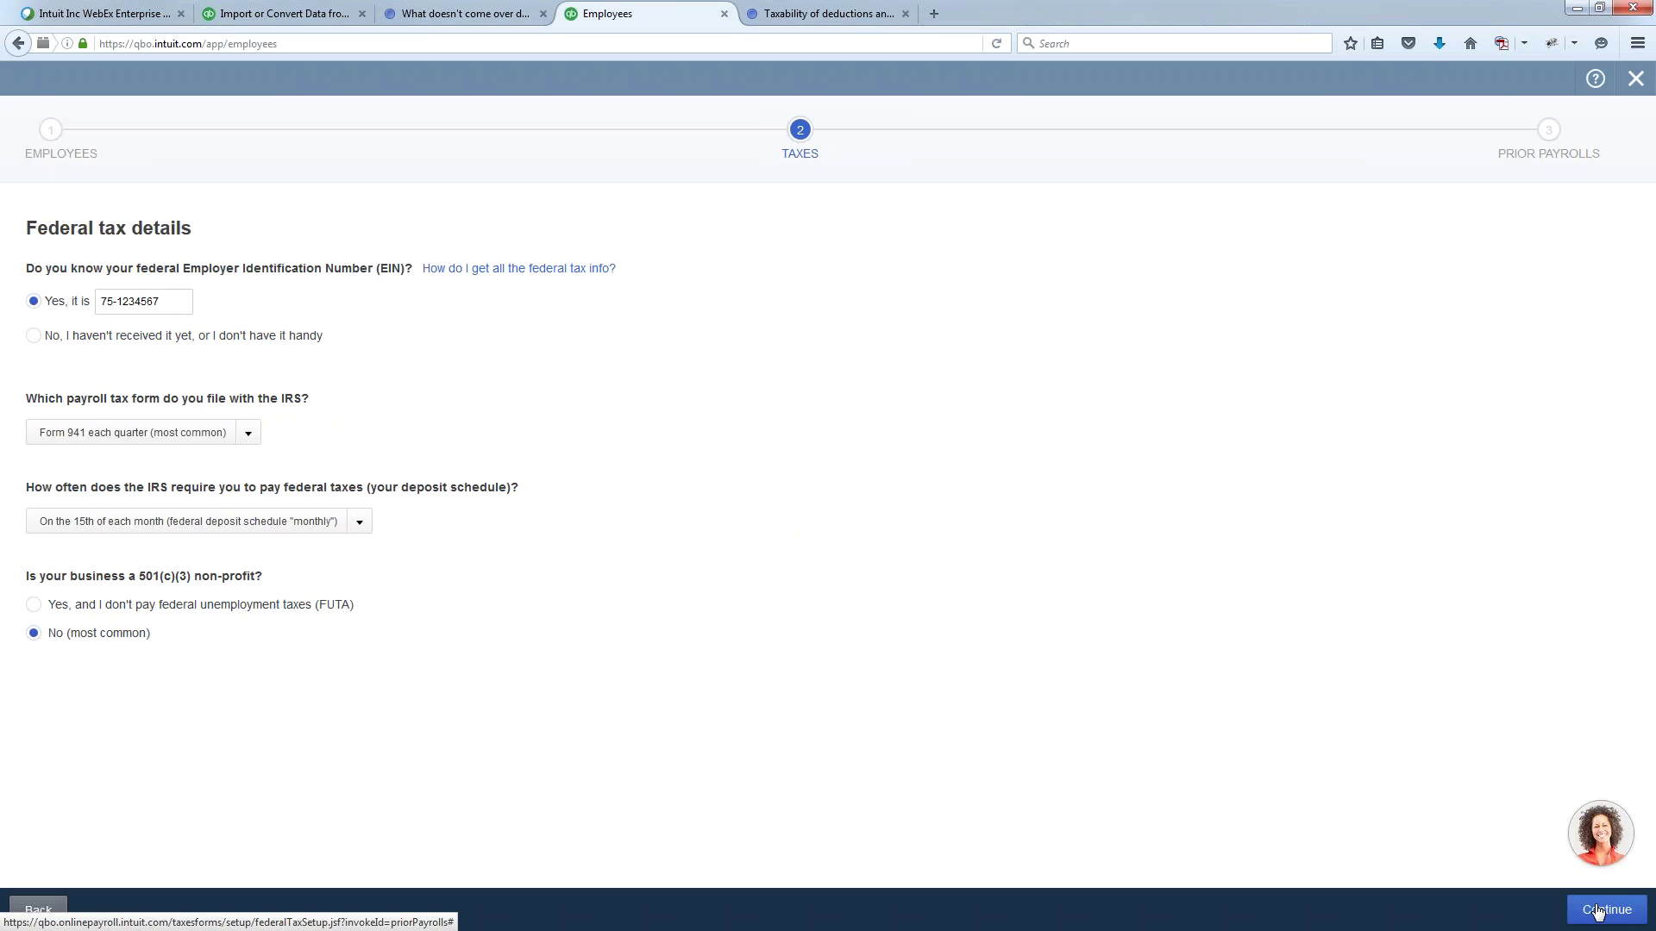
pyautogui.click(1597, 911)
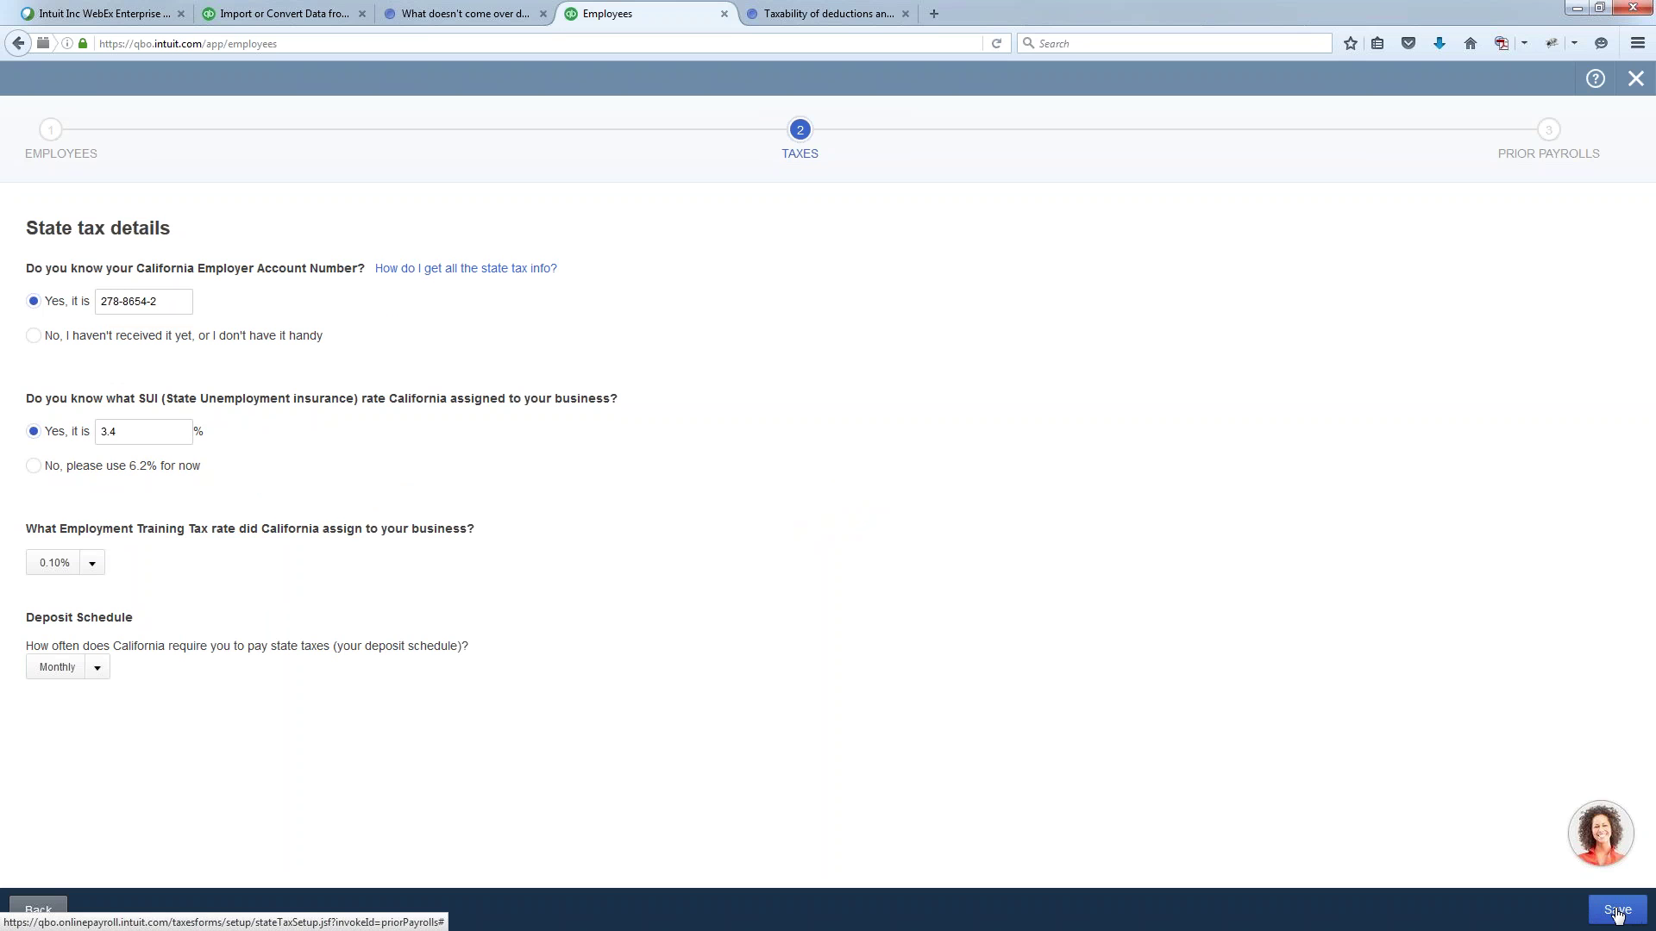
pyautogui.click(1617, 912)
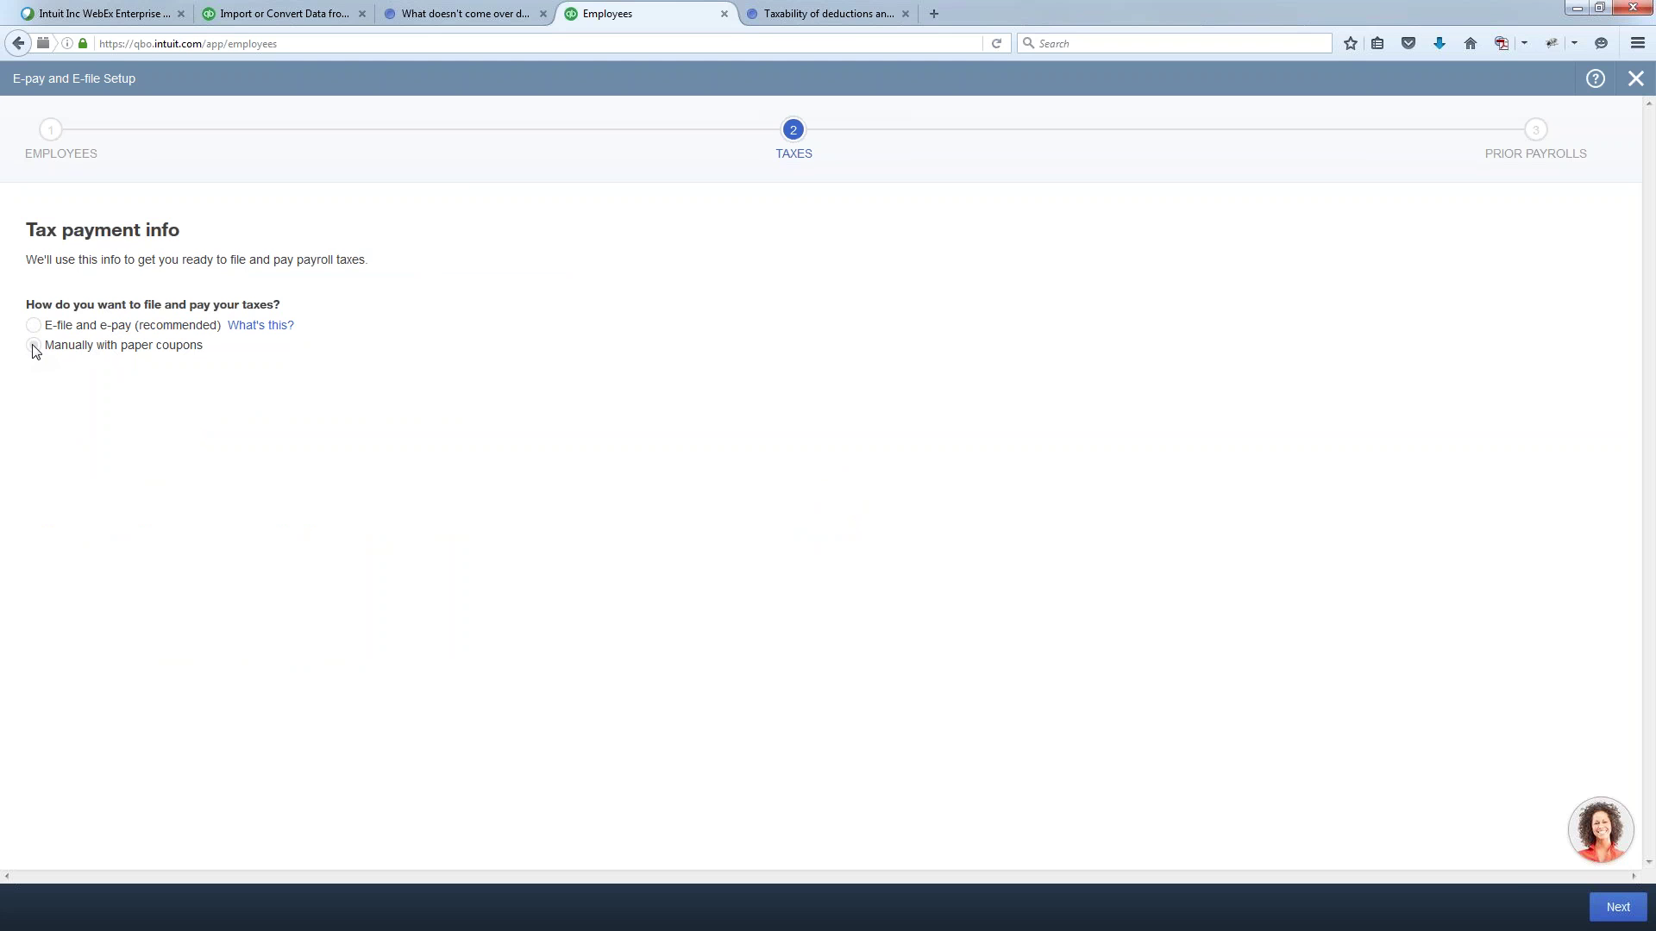
# - Choose to pay taxes manually with paper coupons and proceed to Prior Payrolls
pyautogui.click(35, 347)
pyautogui.click(1615, 919)
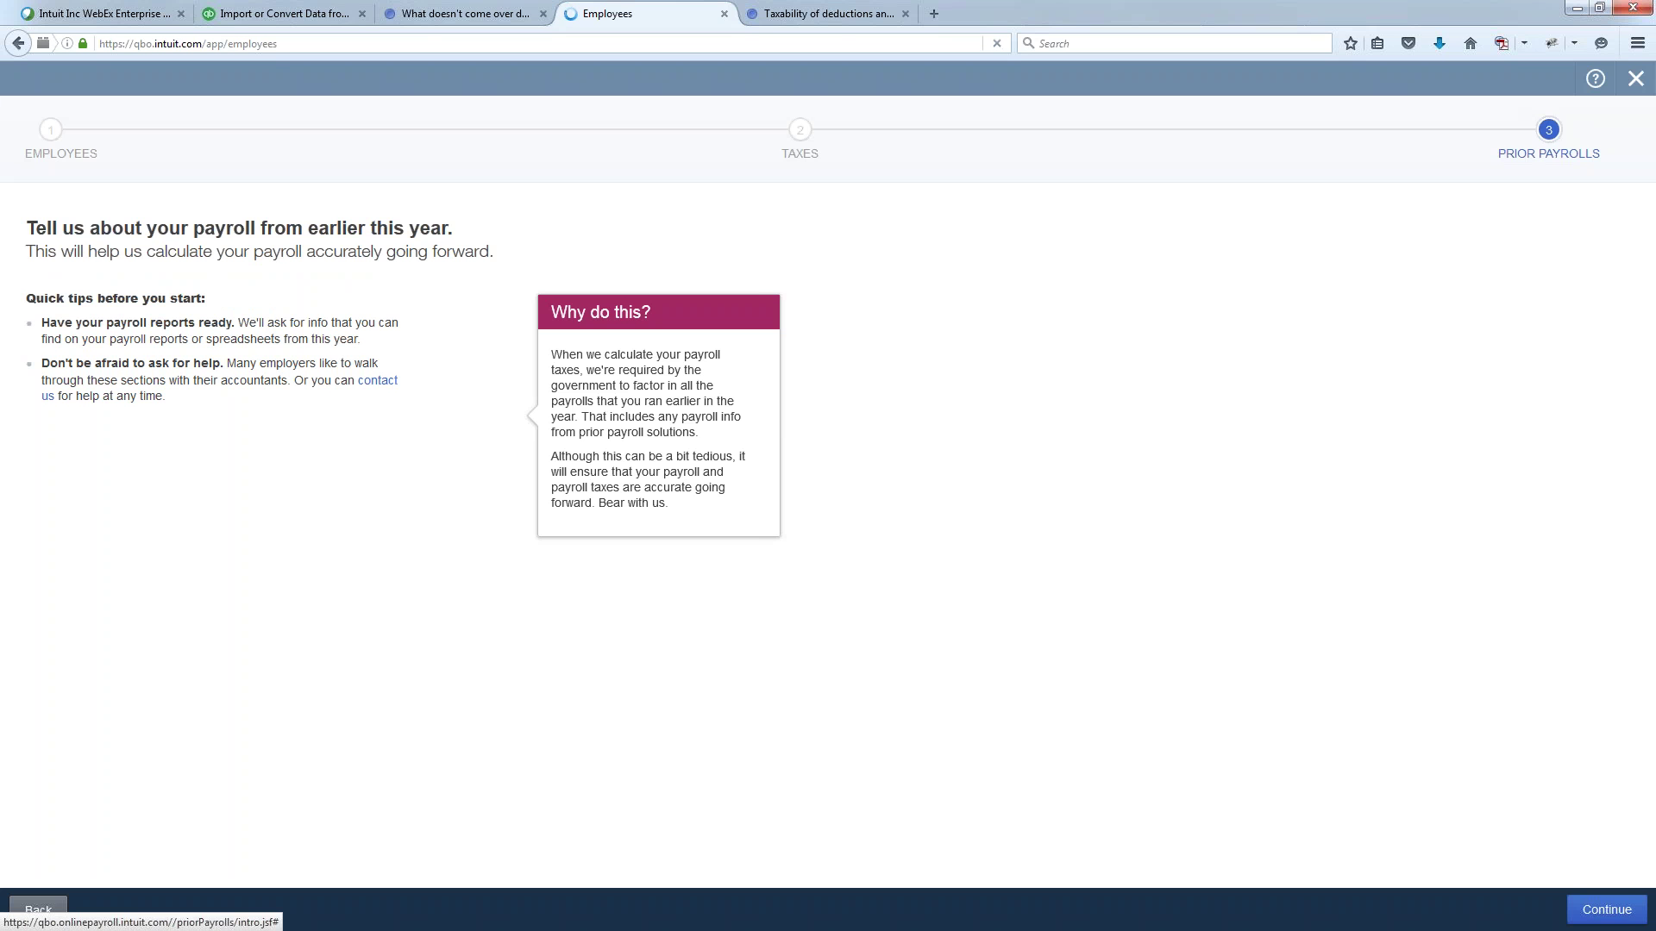
# - Review the quarter's company payroll totals and accept them to complete setup
pyautogui.click(1607, 915)
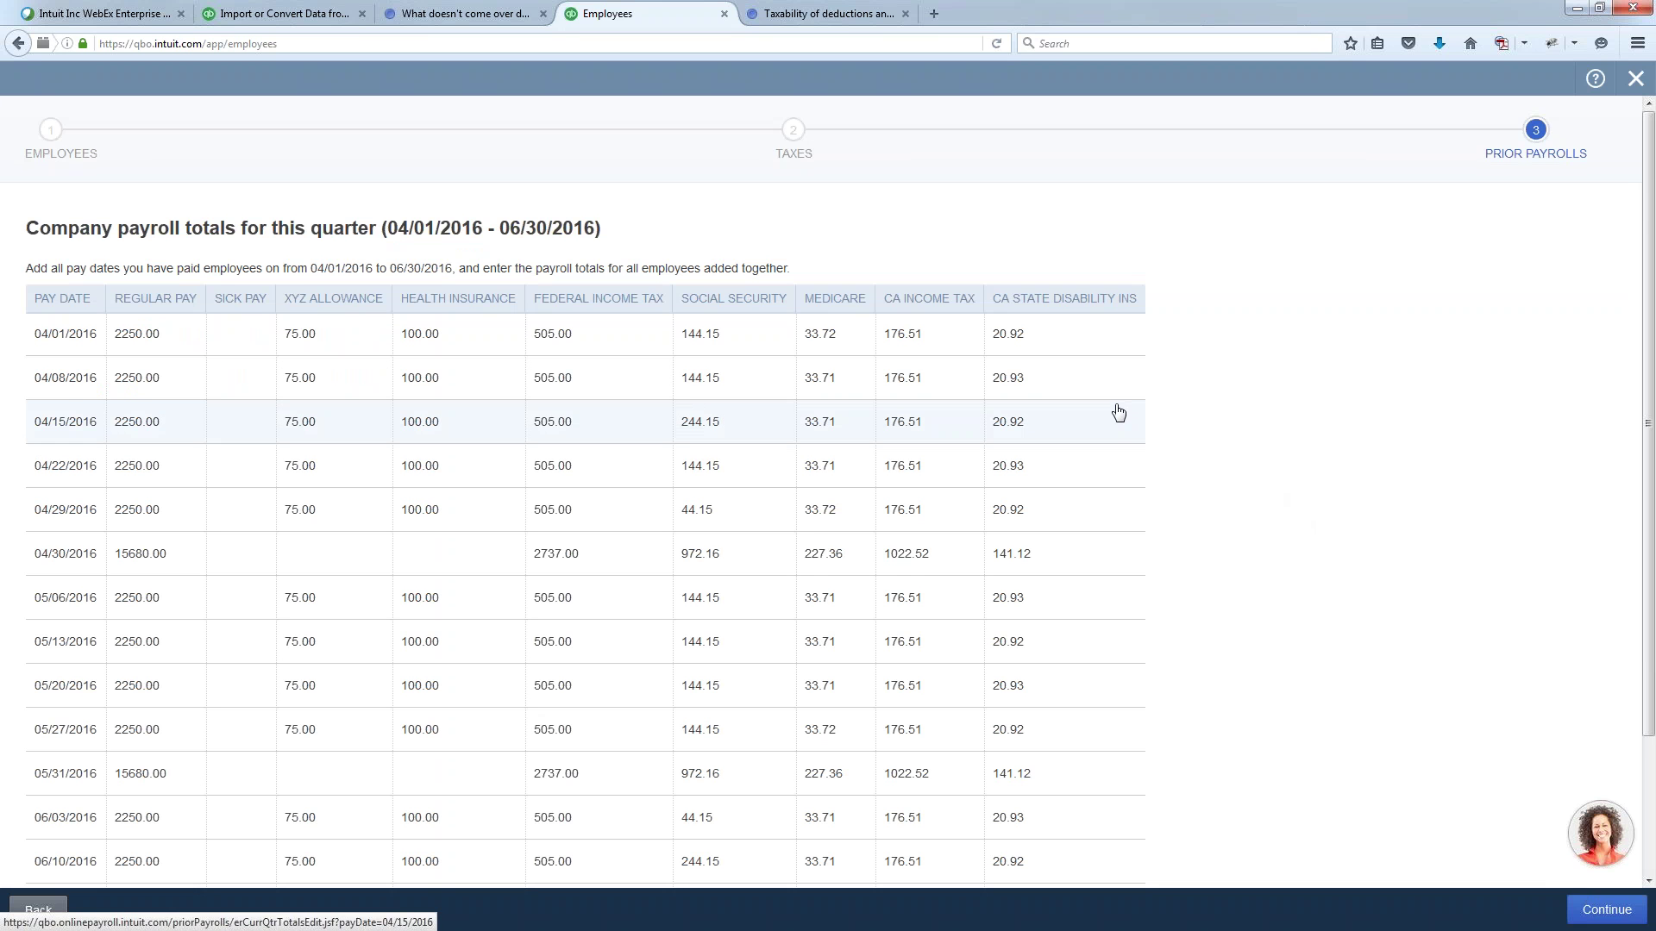
pyautogui.scroll(-1, 586, 388)
pyautogui.scroll(-2, 1094, 270)
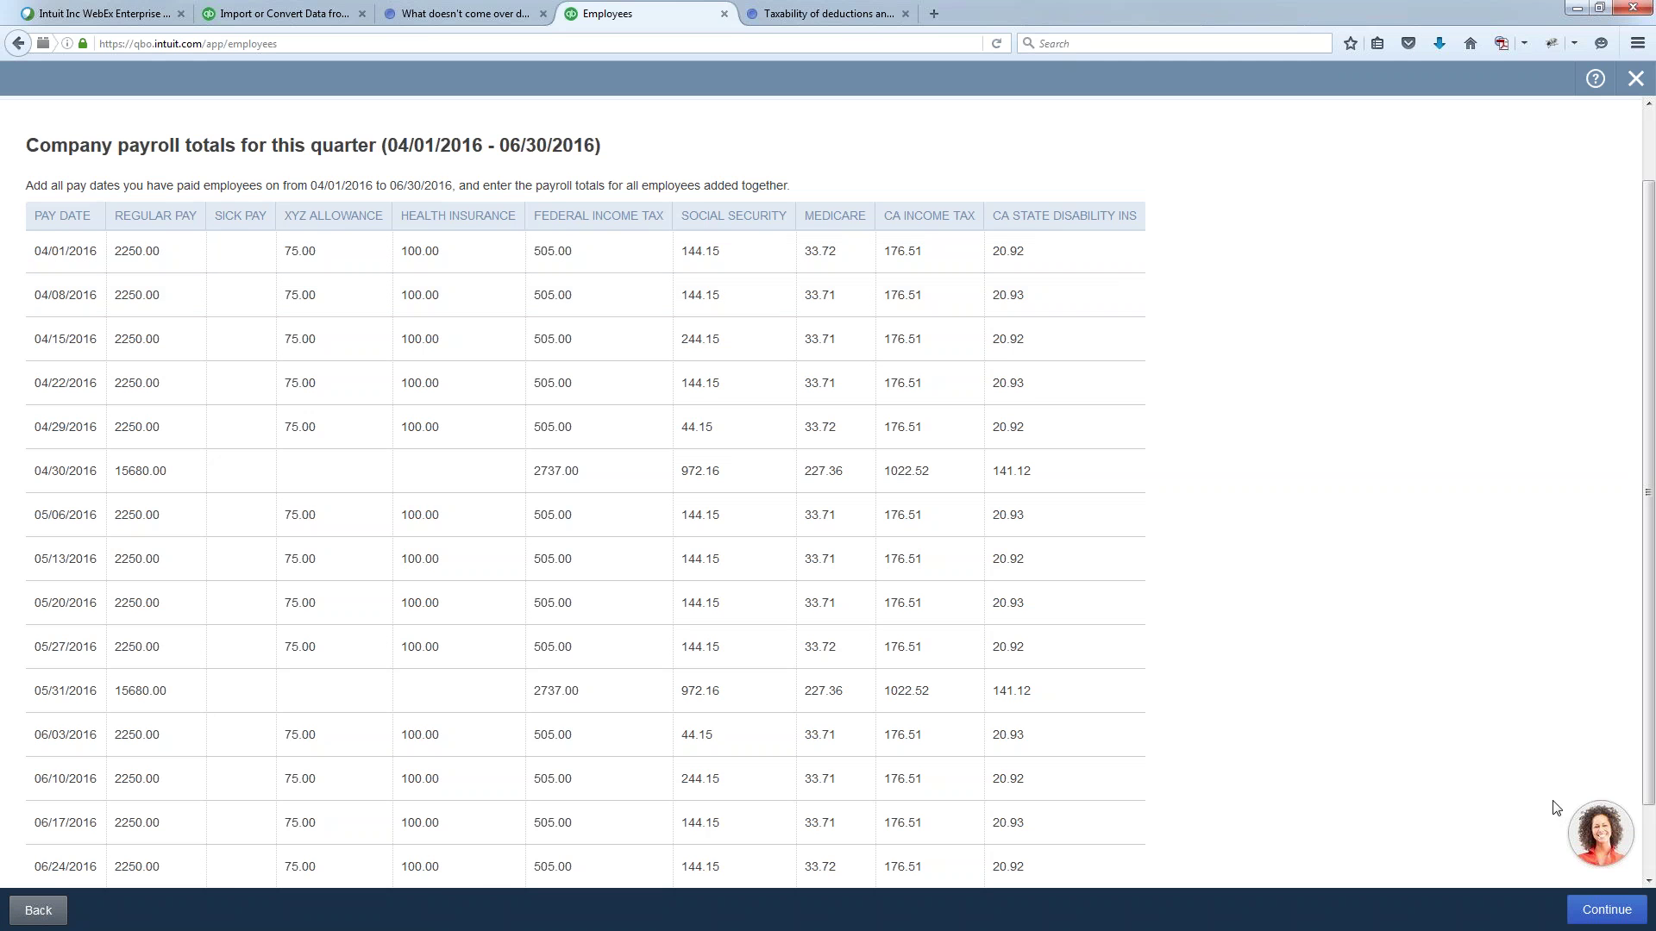
pyautogui.click(1606, 910)
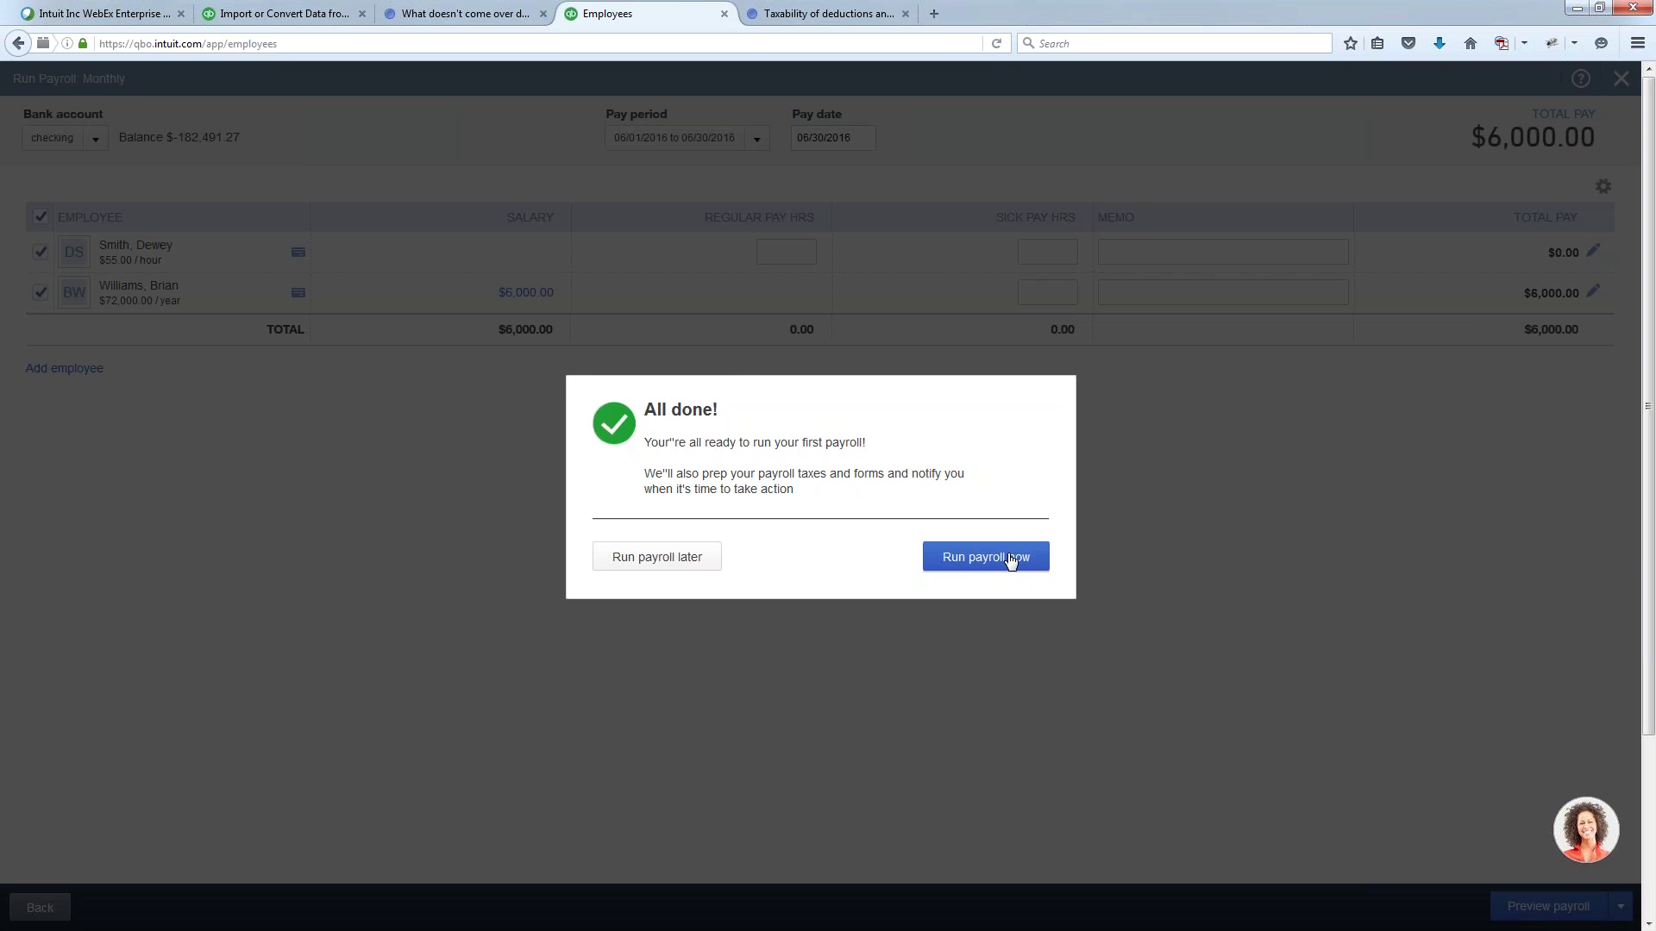
# - Enter 45 regular hours for the hourly employee and preview the monthly payroll
pyautogui.click(1011, 561)
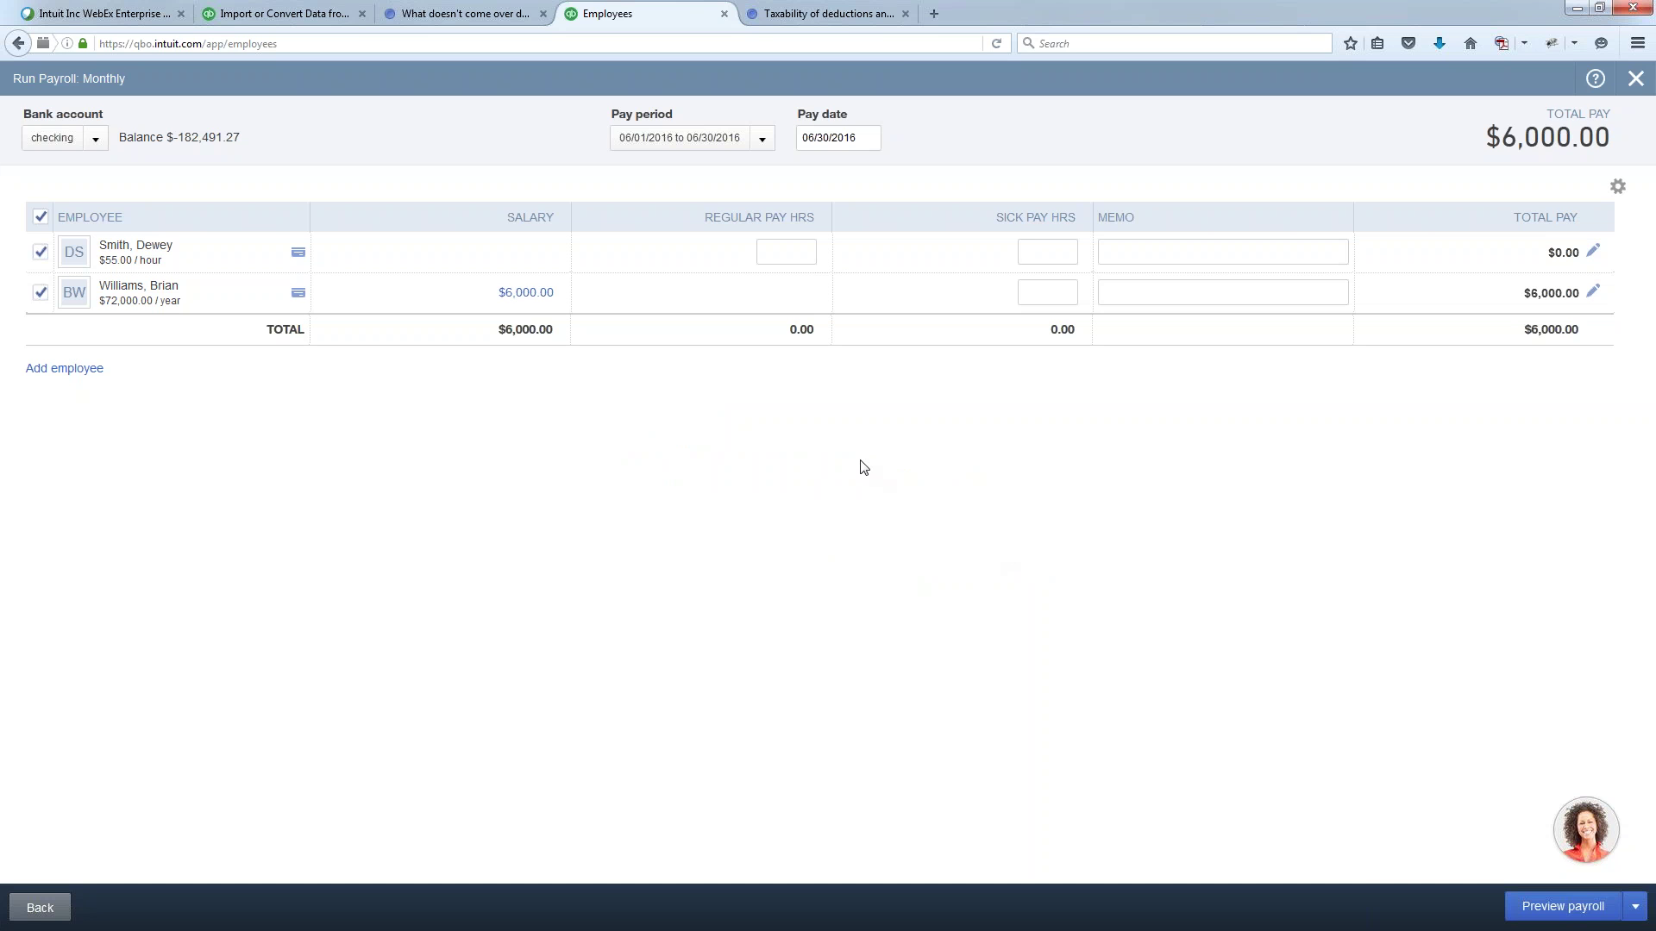
pyautogui.click(783, 252)
pyautogui.click(873, 550)
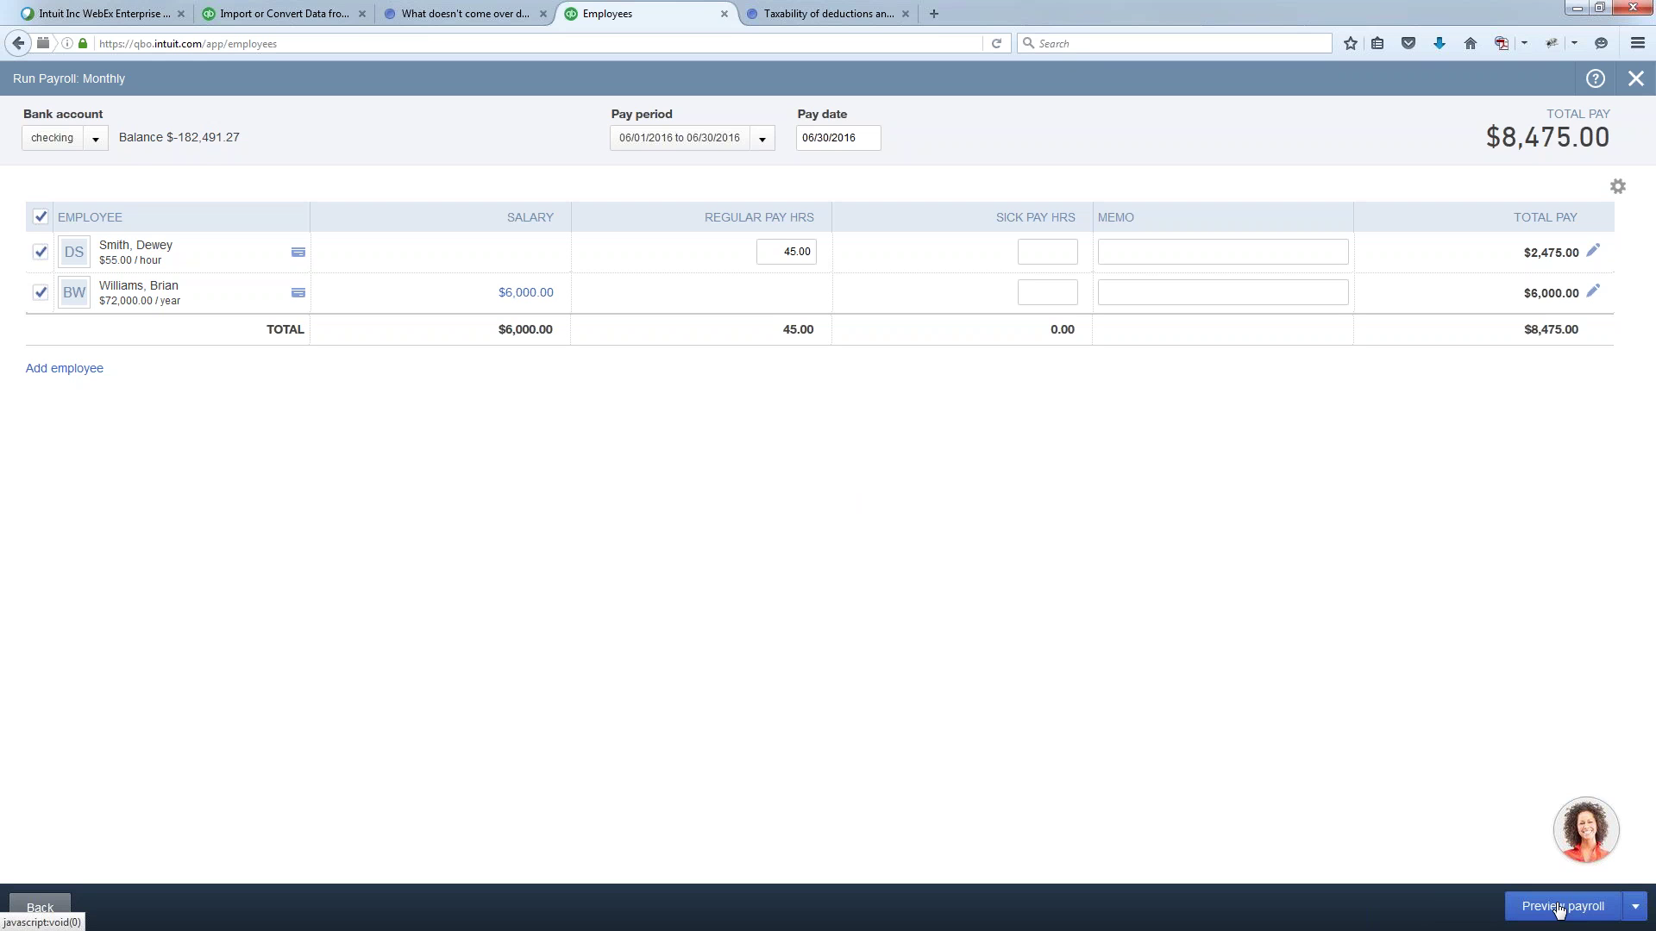
pyautogui.click(1559, 908)
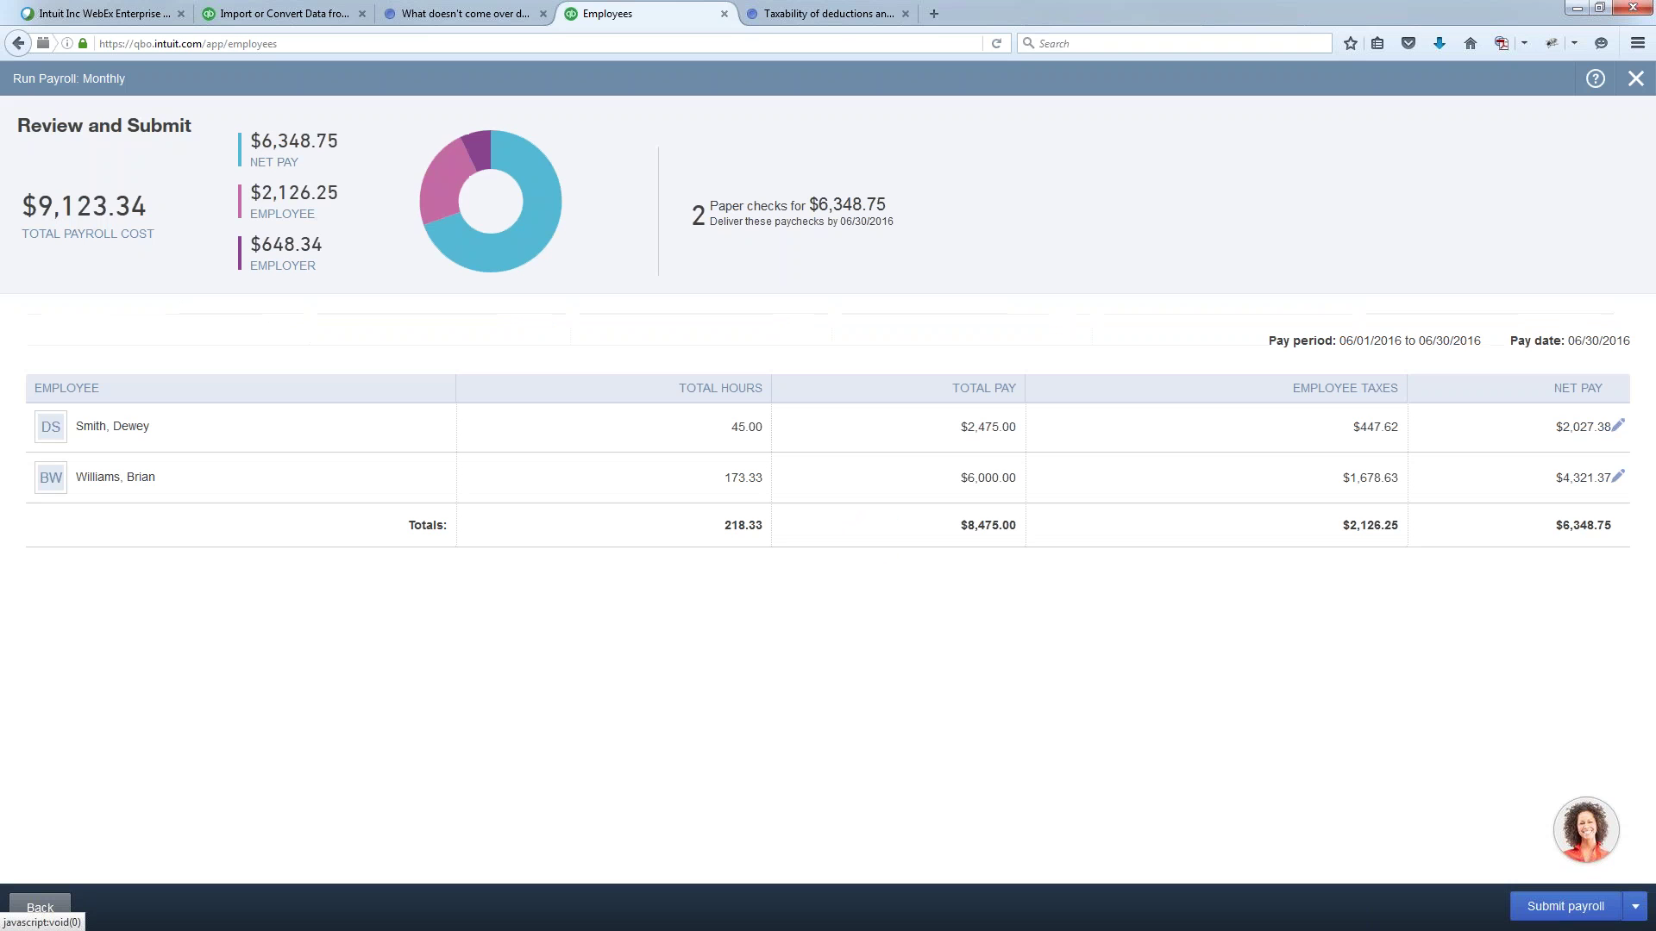
# - Submit the payroll, assign check numbers 1 and 2 to the two paychecks, and finish
pyautogui.click(1544, 907)
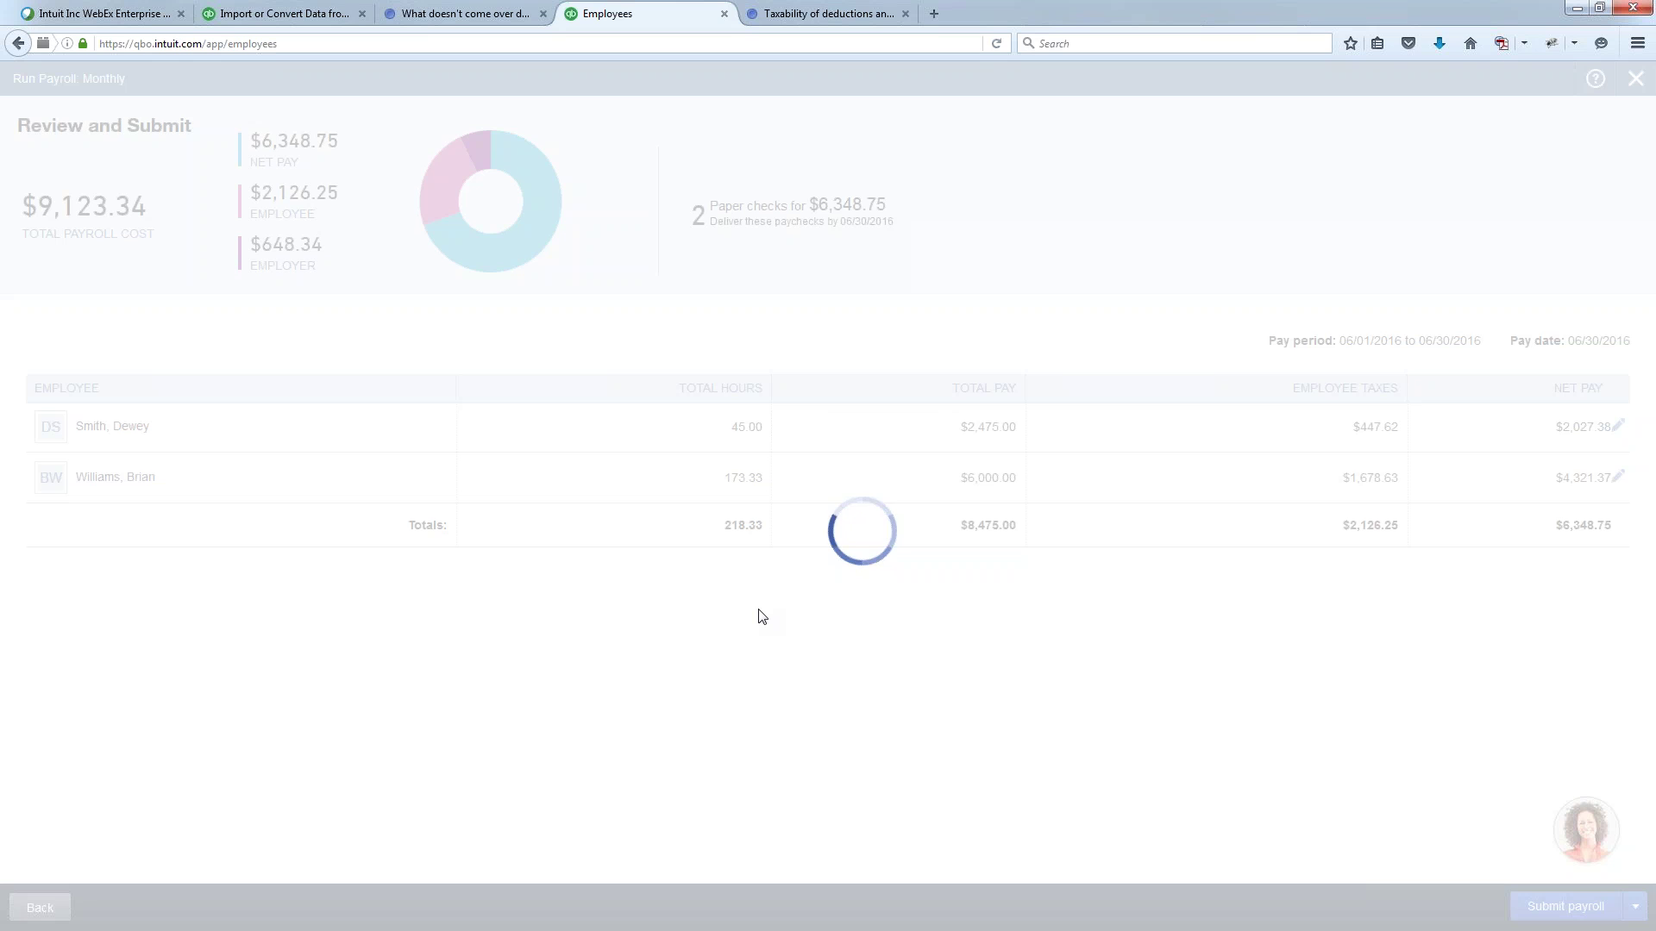
pyautogui.click(435, 371)
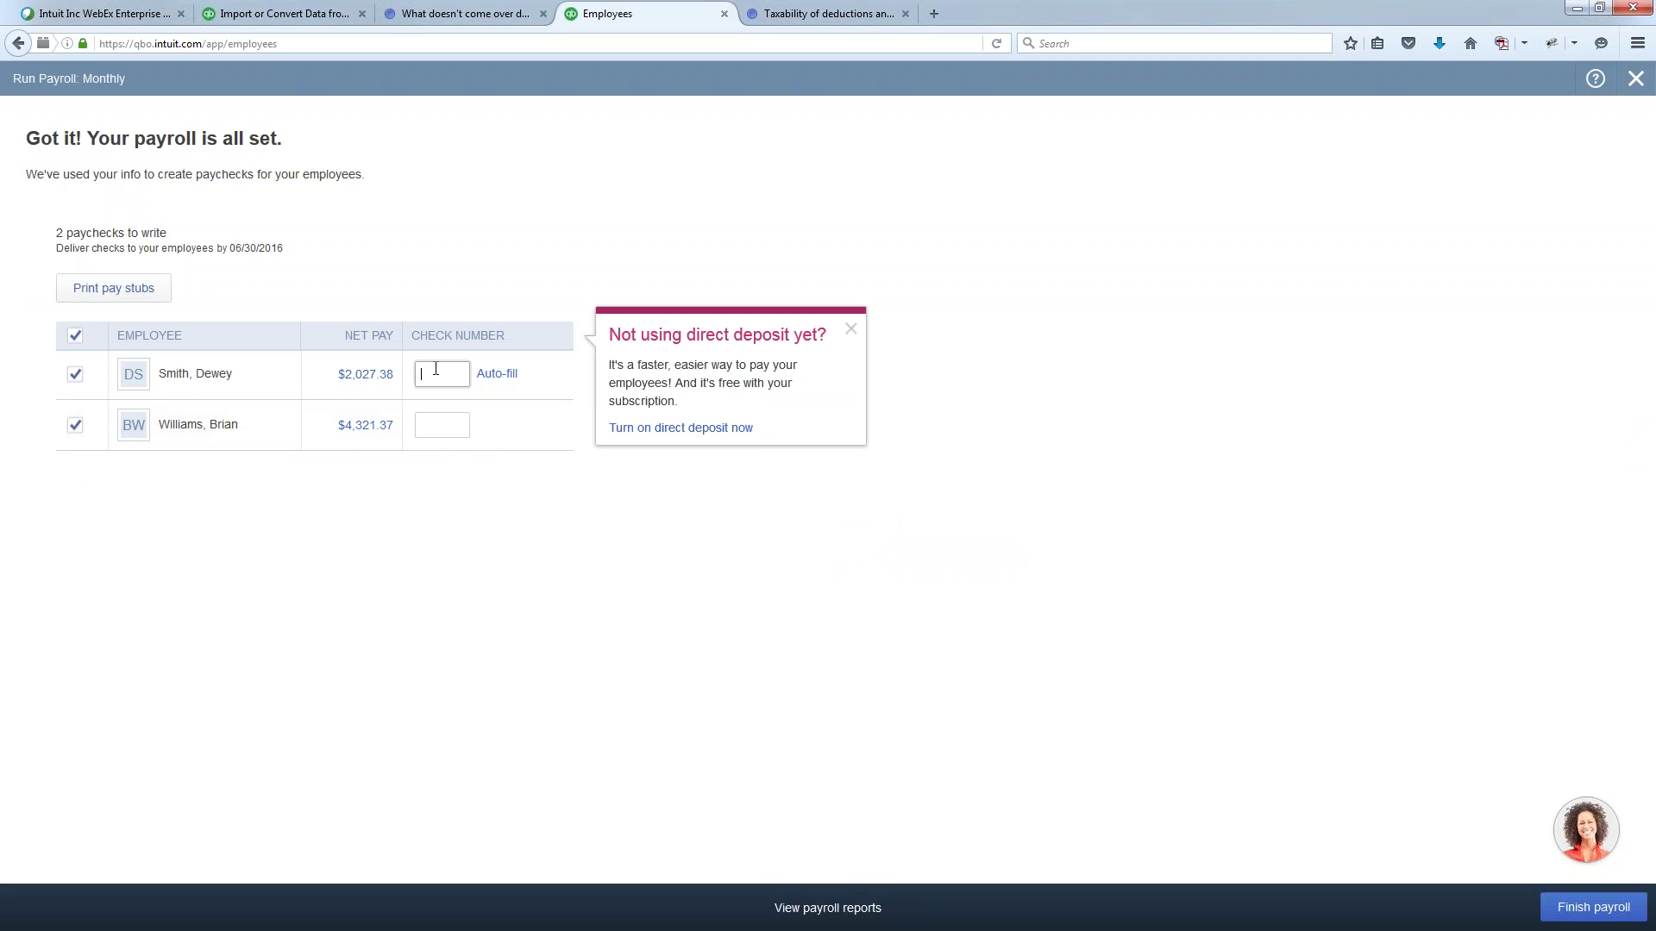
pyautogui.write('1')
pyautogui.click(450, 426)
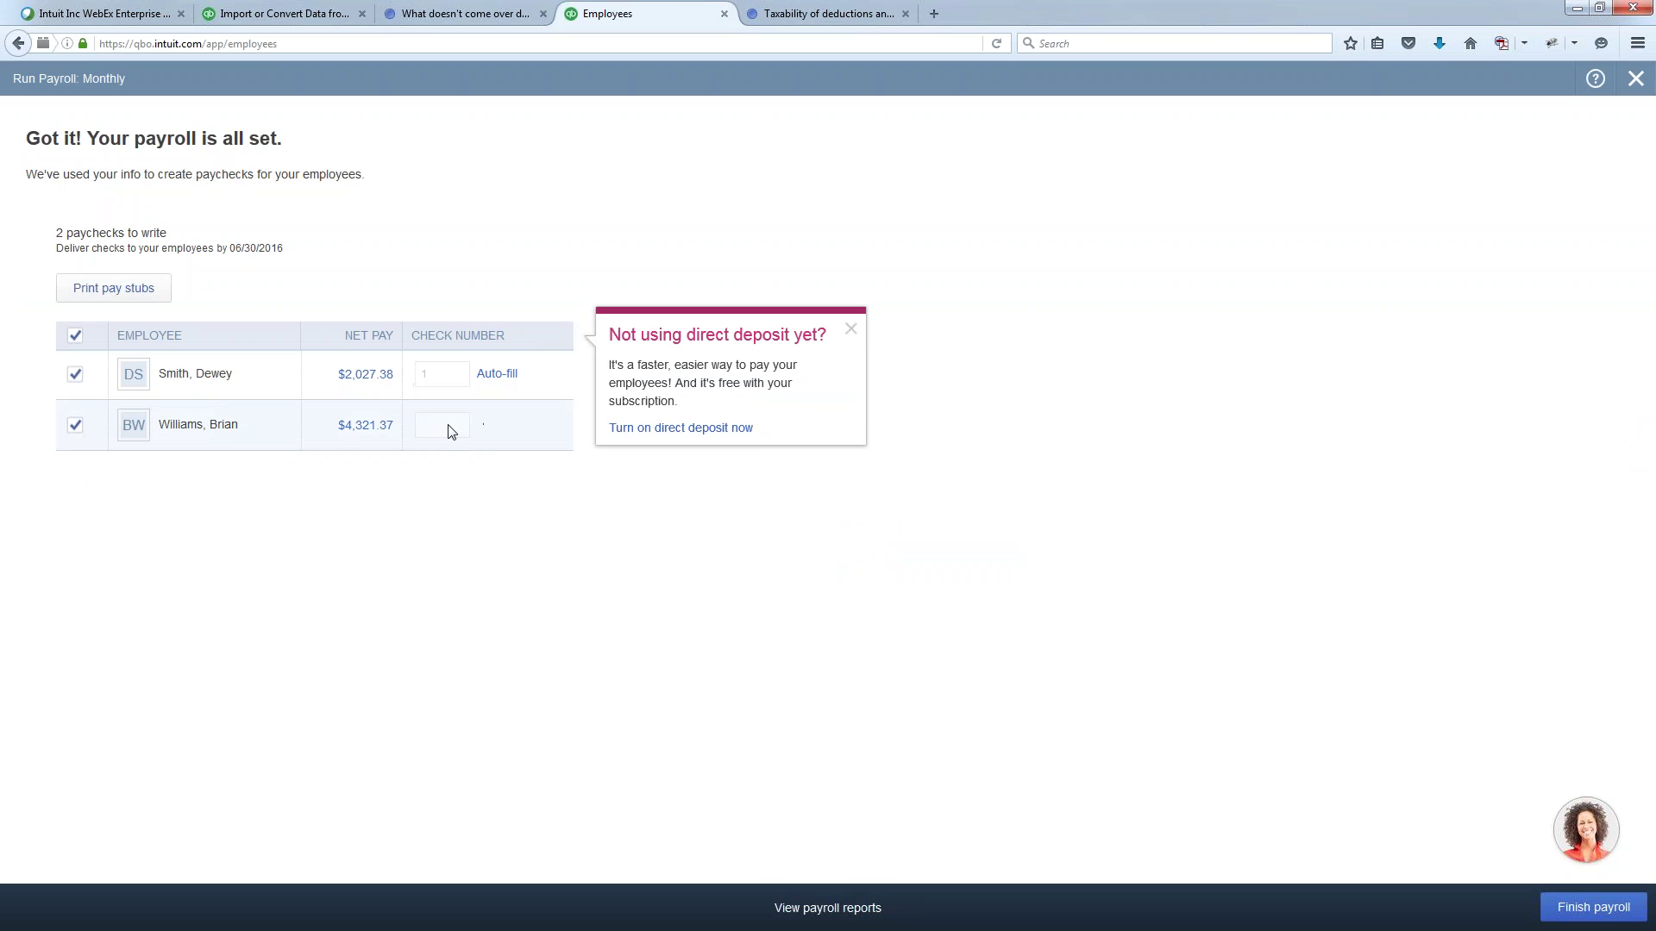
pyautogui.write('2')
pyautogui.click(565, 599)
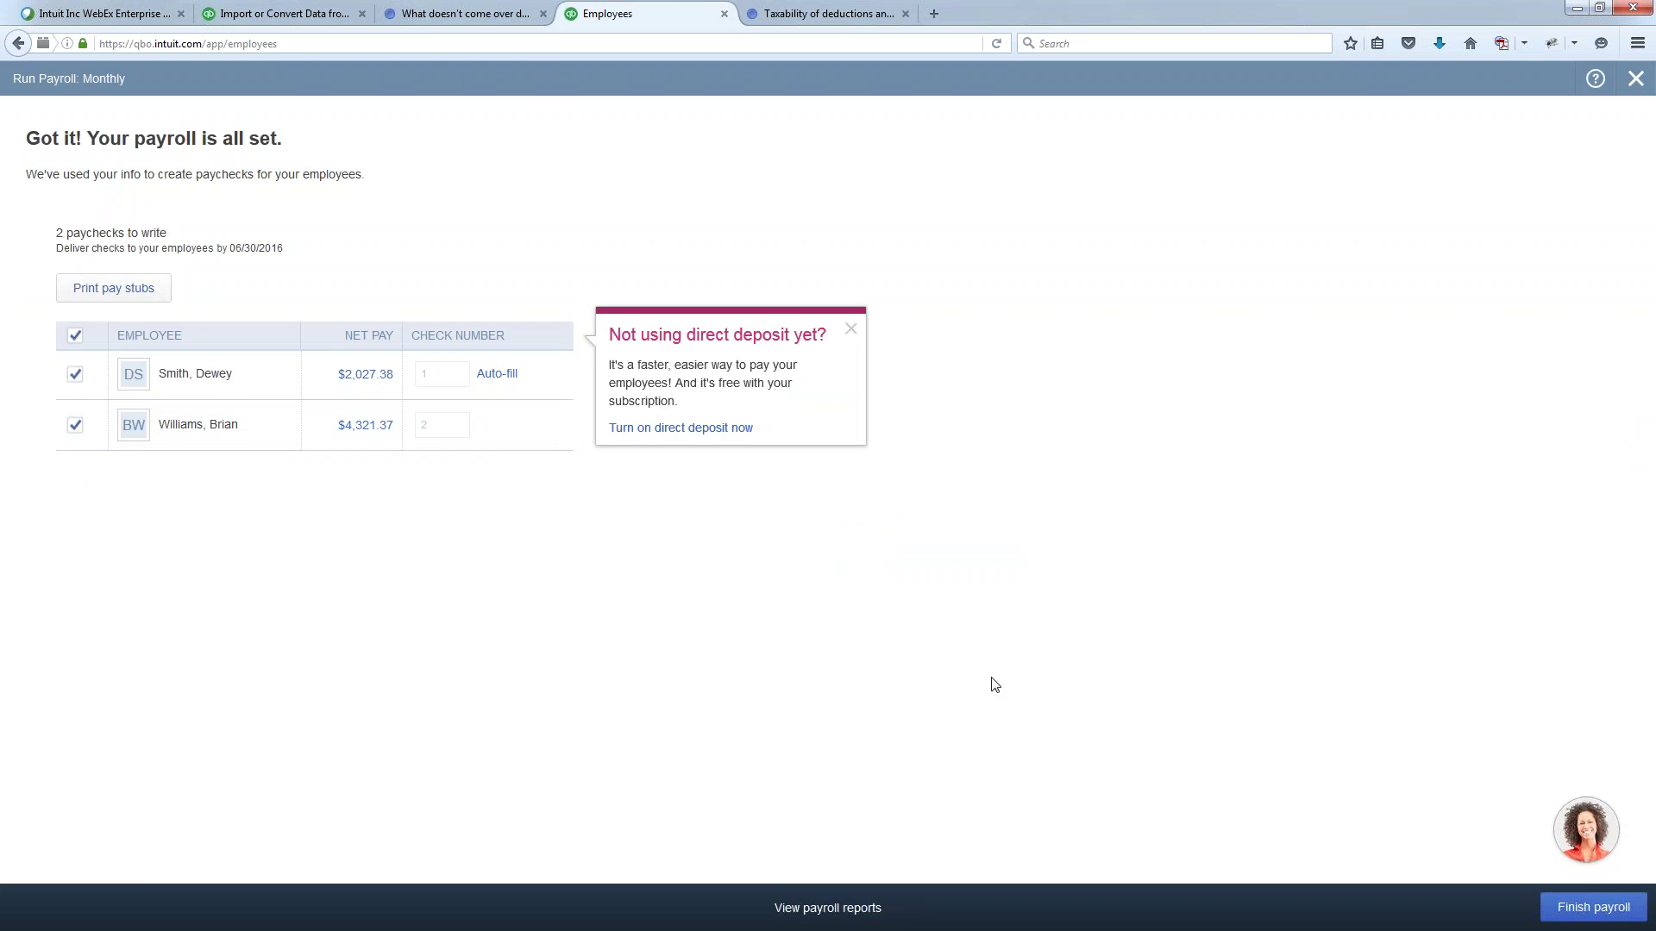
pyautogui.click(1589, 910)
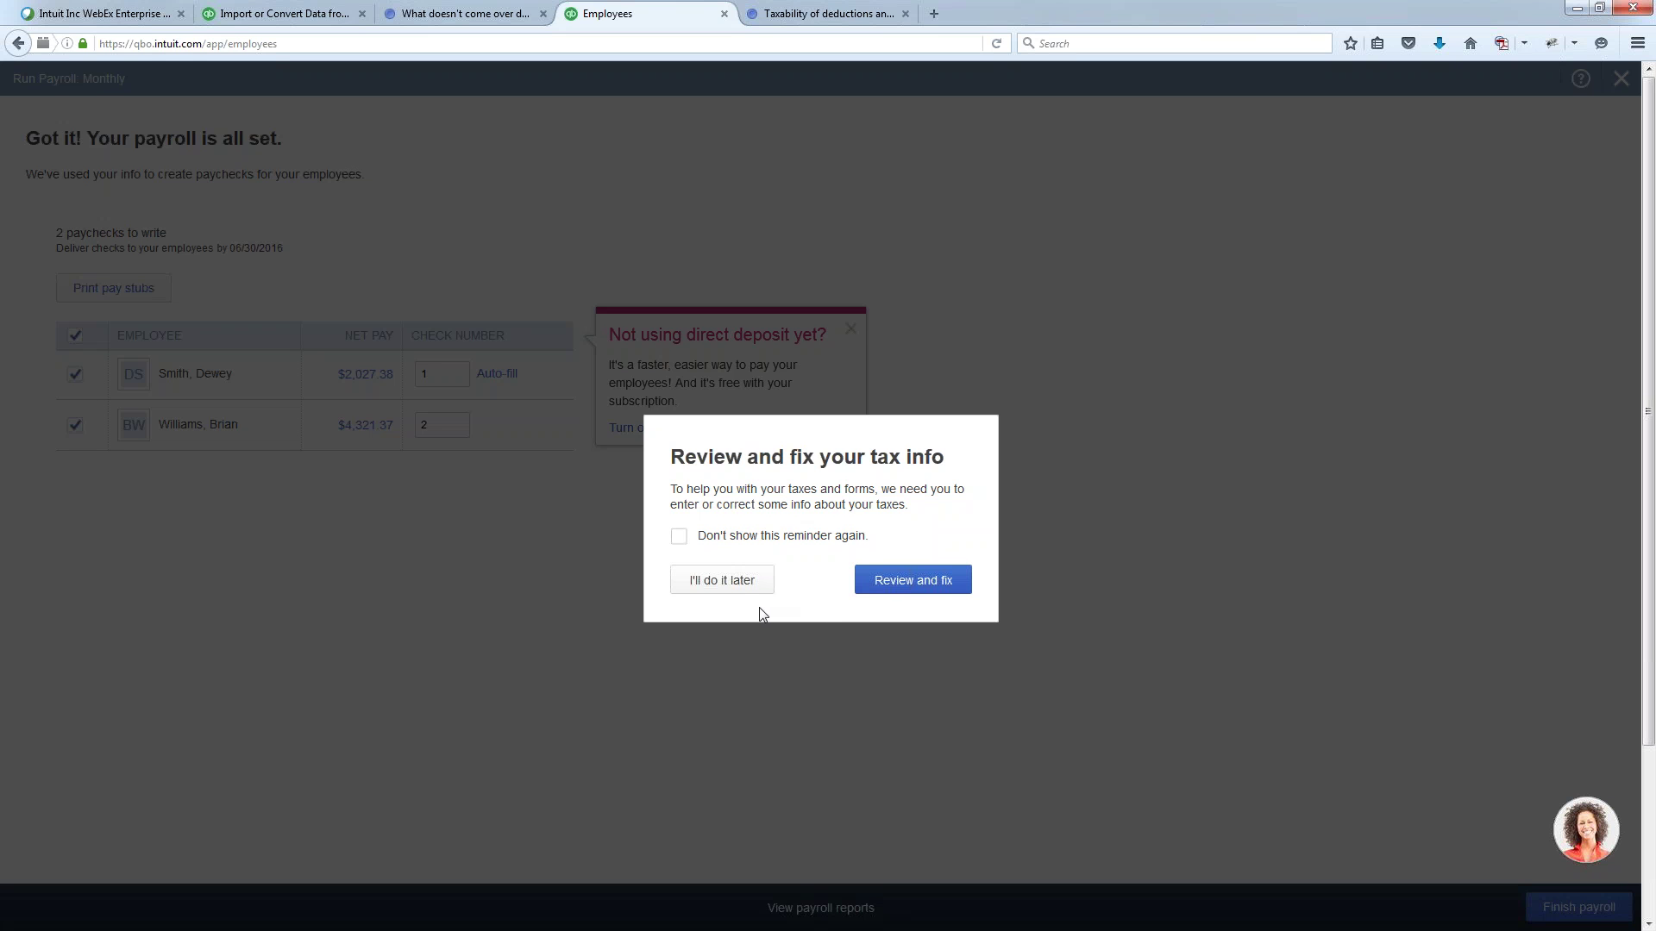
# - Postpone the tax review, delete both 06/30/2016 test paychecks, and return to Employees
pyautogui.click(730, 591)
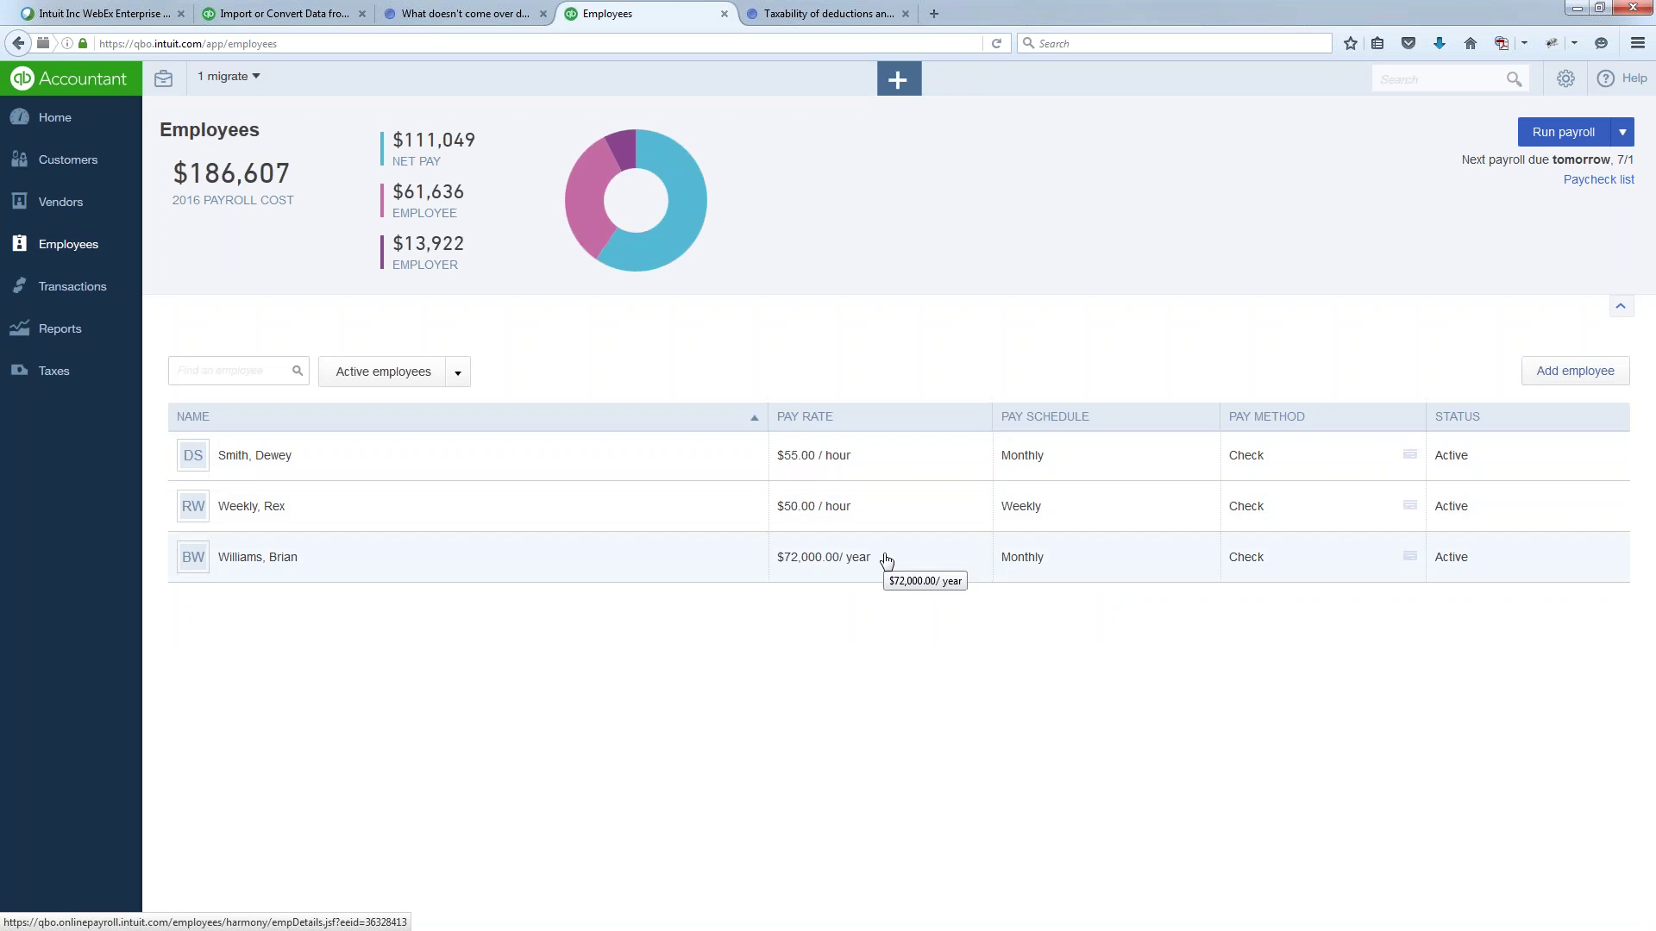
pyautogui.click(1600, 182)
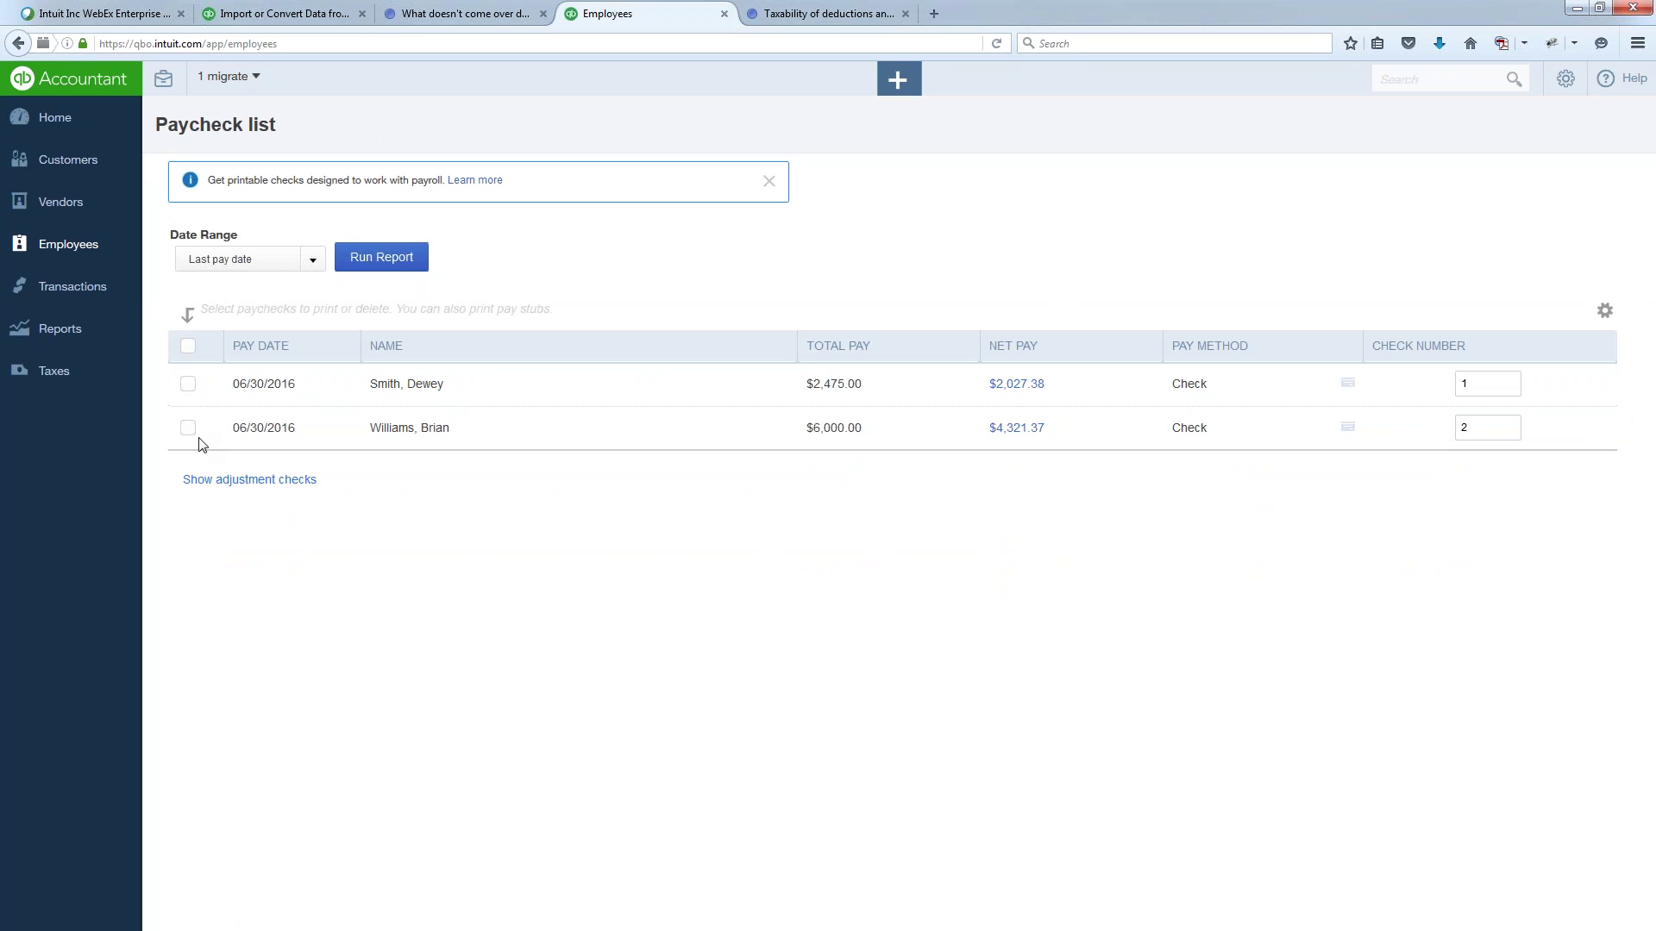
pyautogui.click(189, 347)
pyautogui.click(311, 316)
pyautogui.click(1038, 612)
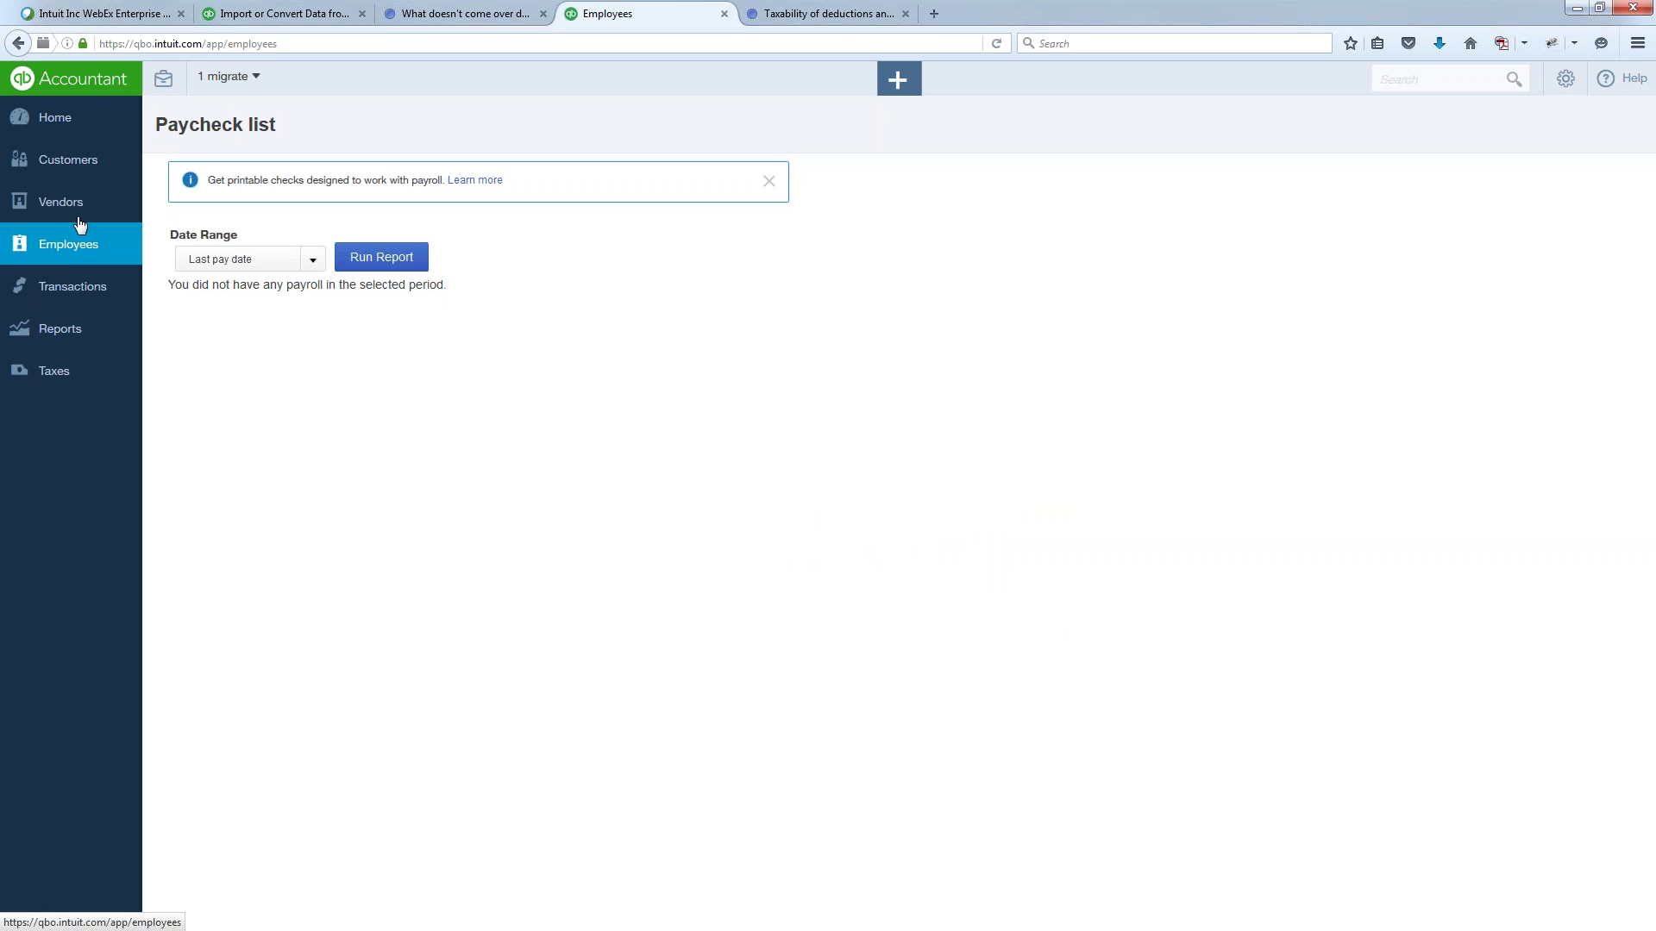
pyautogui.click(81, 244)
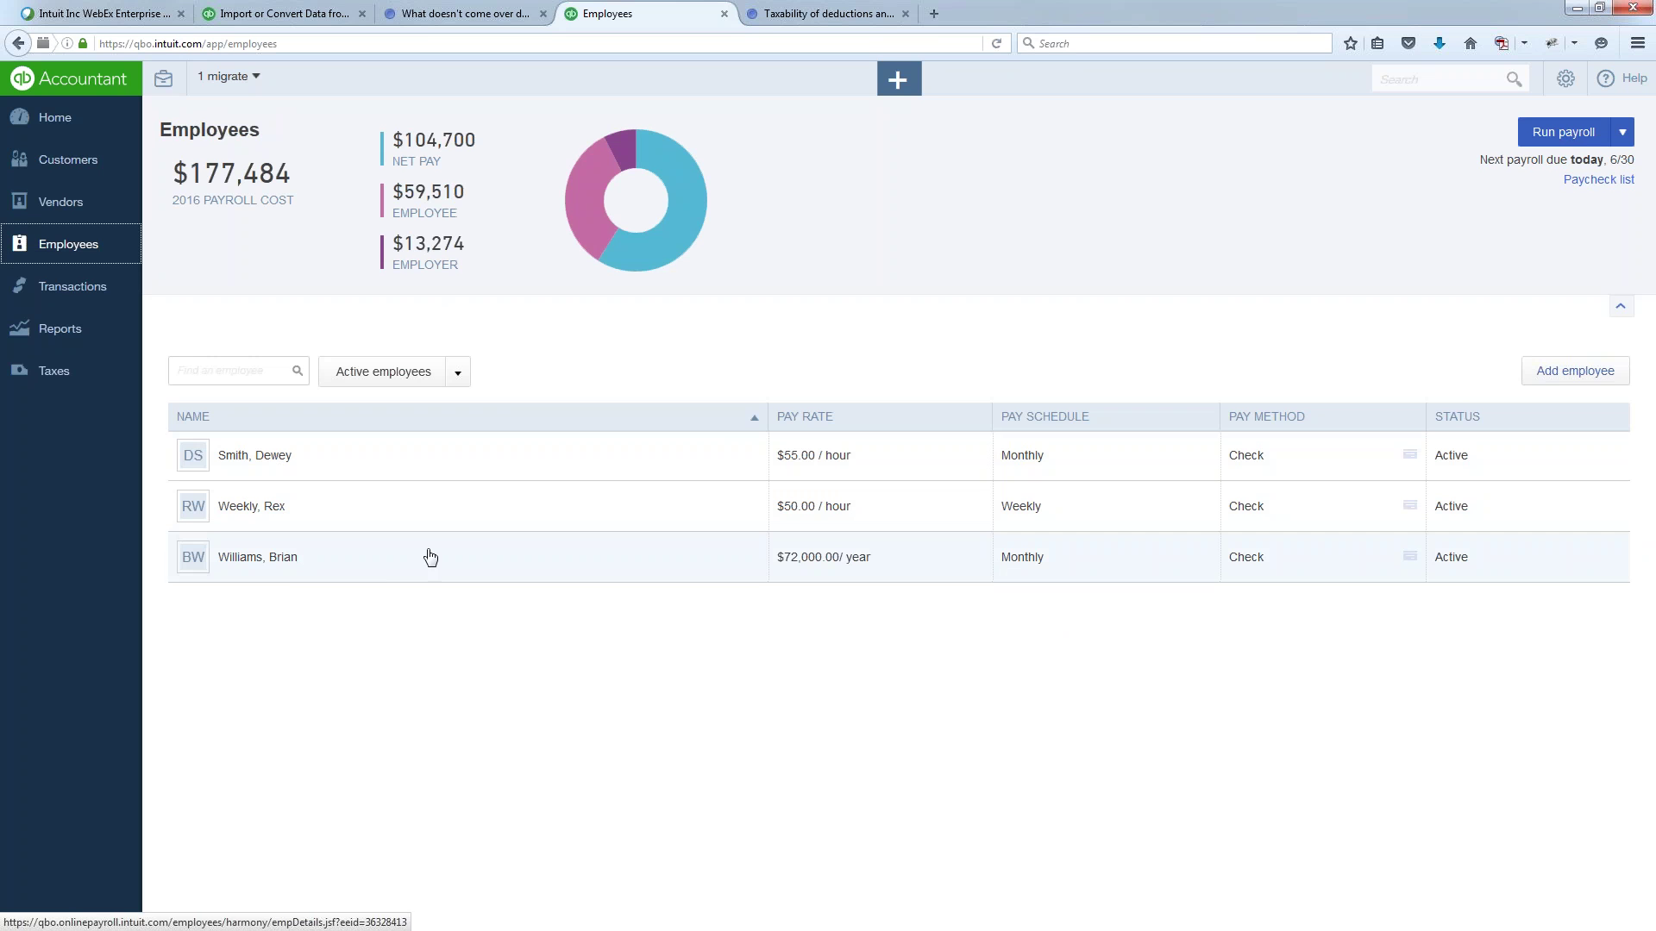
# - Open Payroll Settings and highlight the Direct Deposit and Update Electronic Services entries
pyautogui.click(1561, 85)
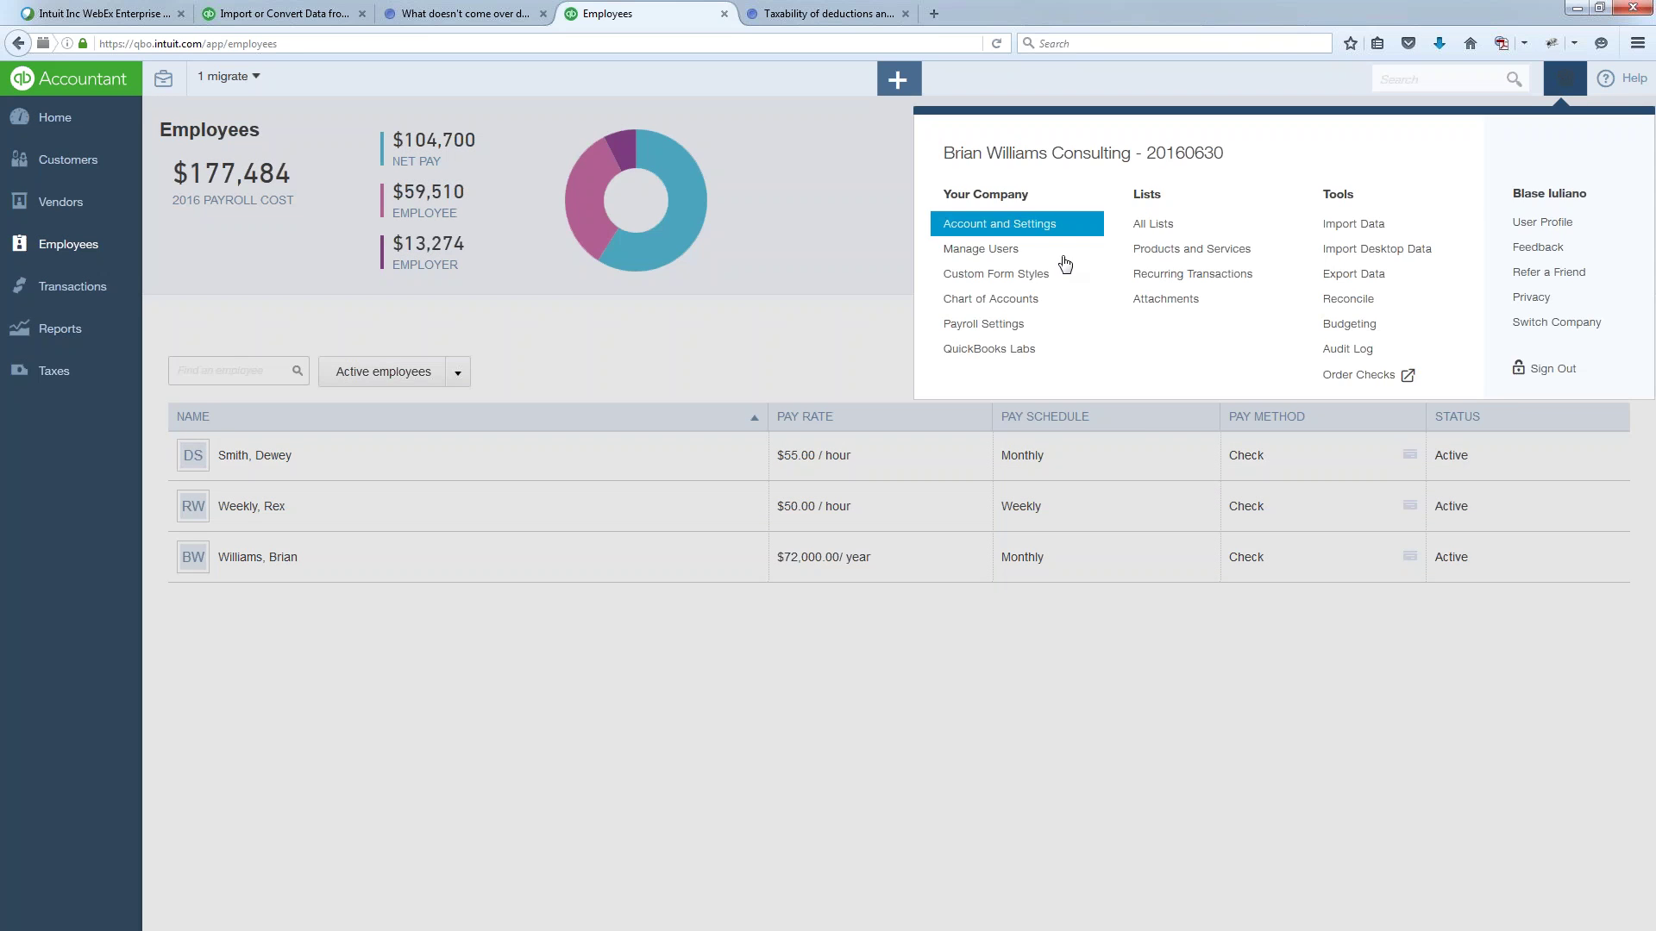
pyautogui.click(983, 323)
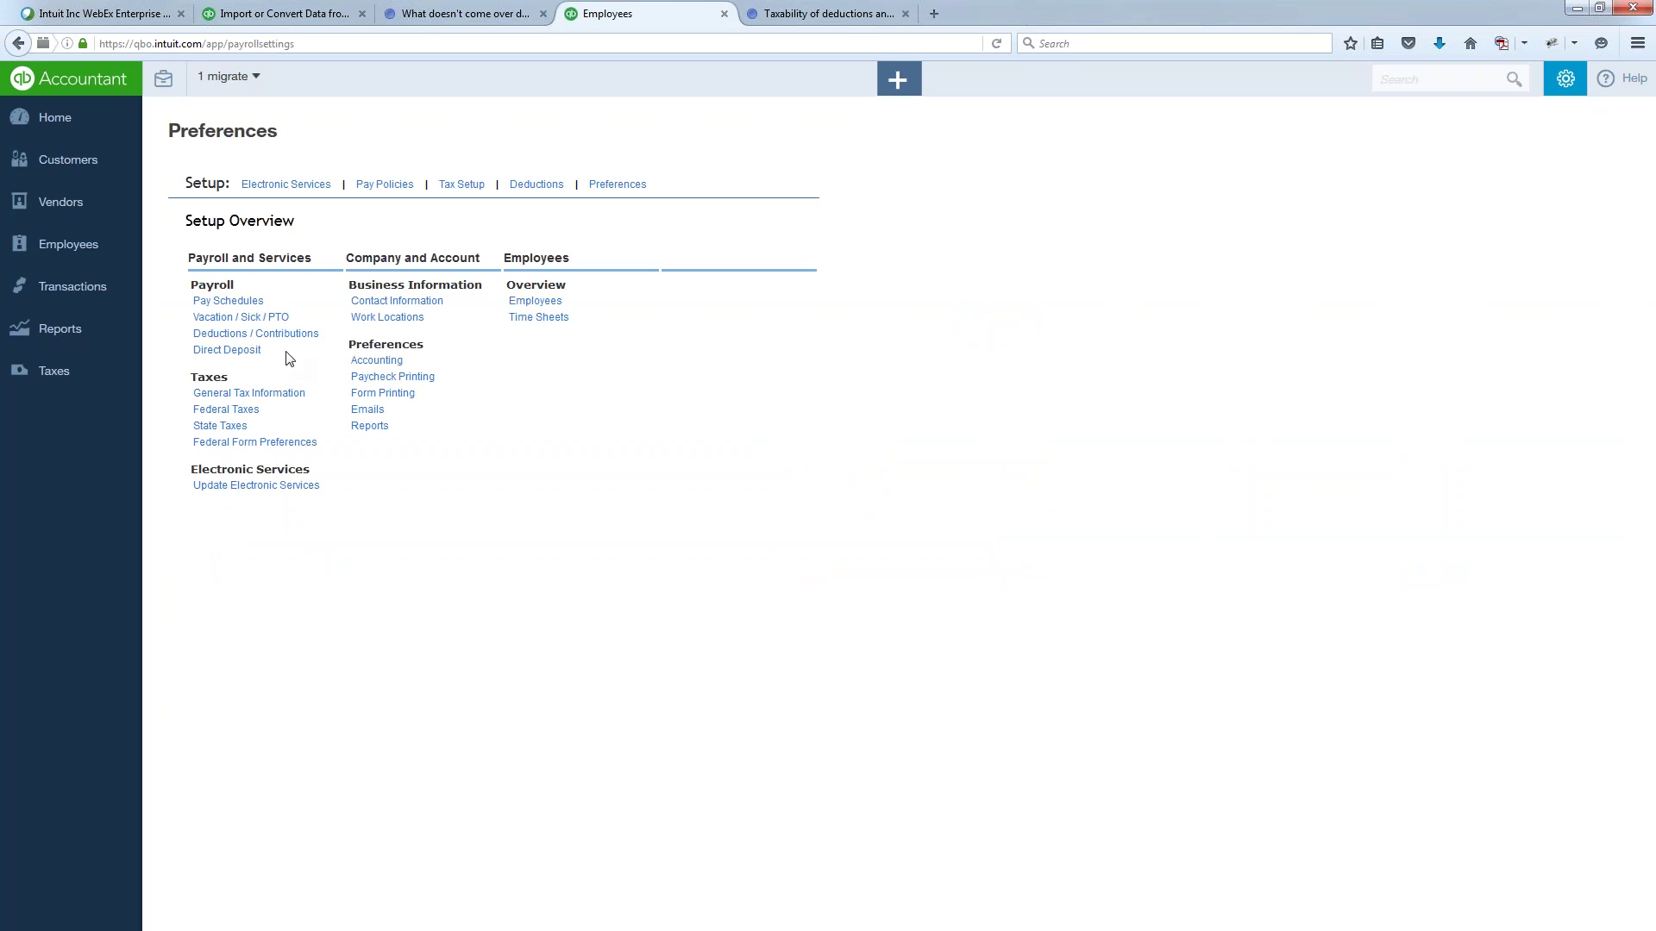
pyautogui.moveTo(278, 353); pyautogui.dragTo(179, 355)
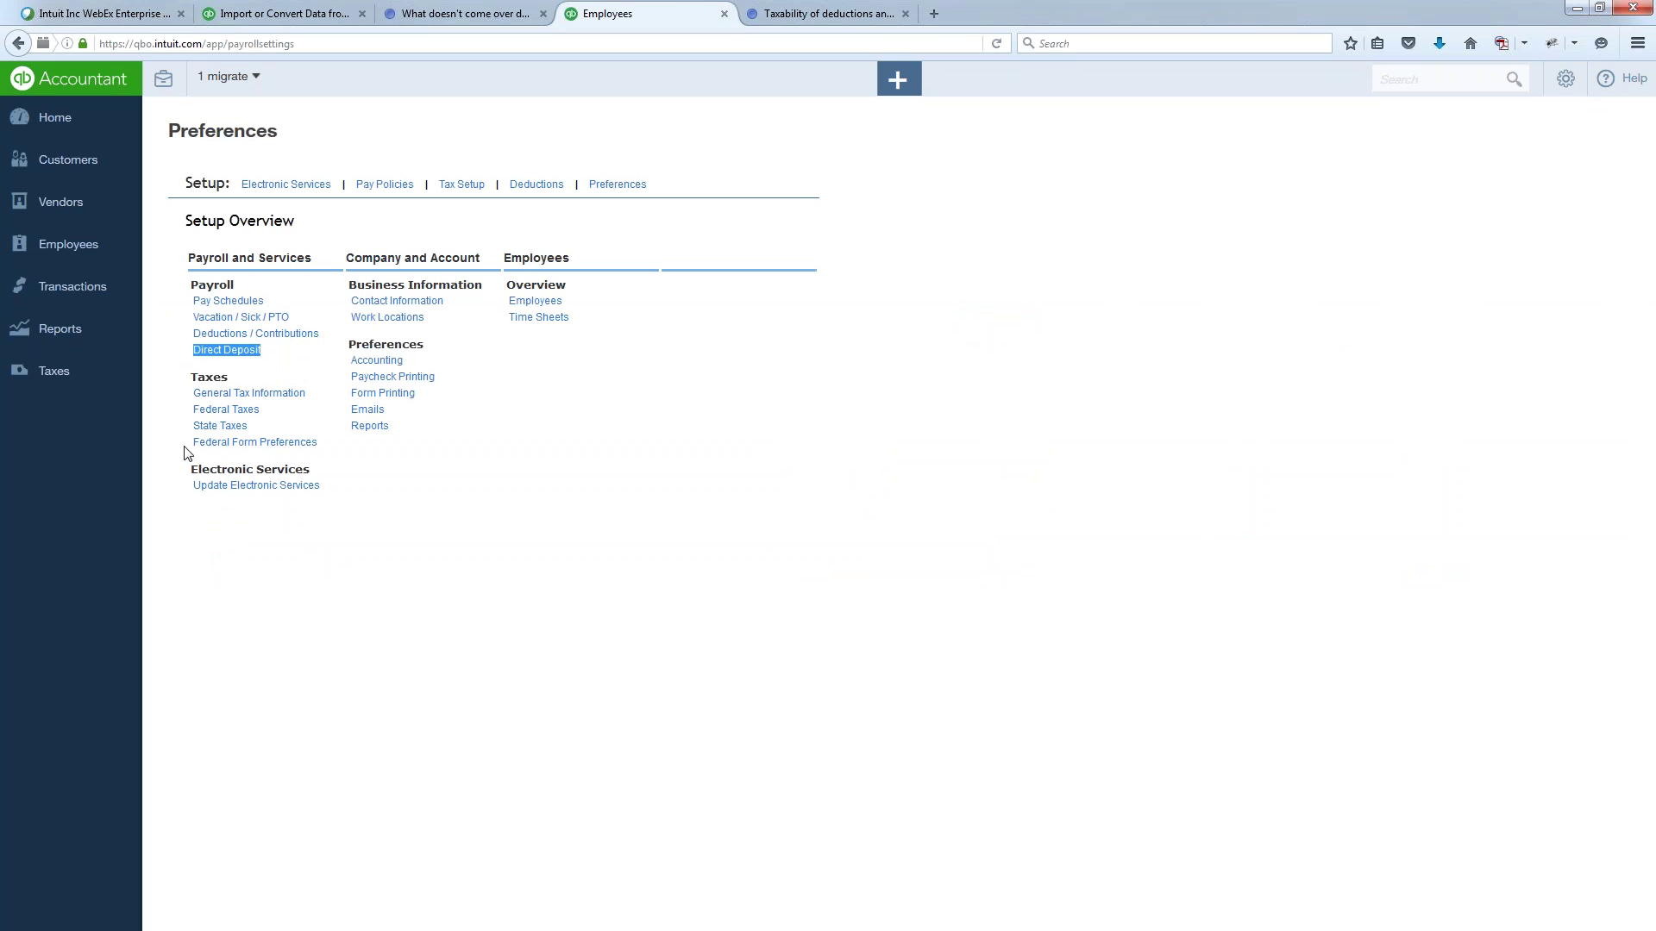
pyautogui.moveTo(371, 492); pyautogui.dragTo(267, 489)
pyautogui.click(324, 488)
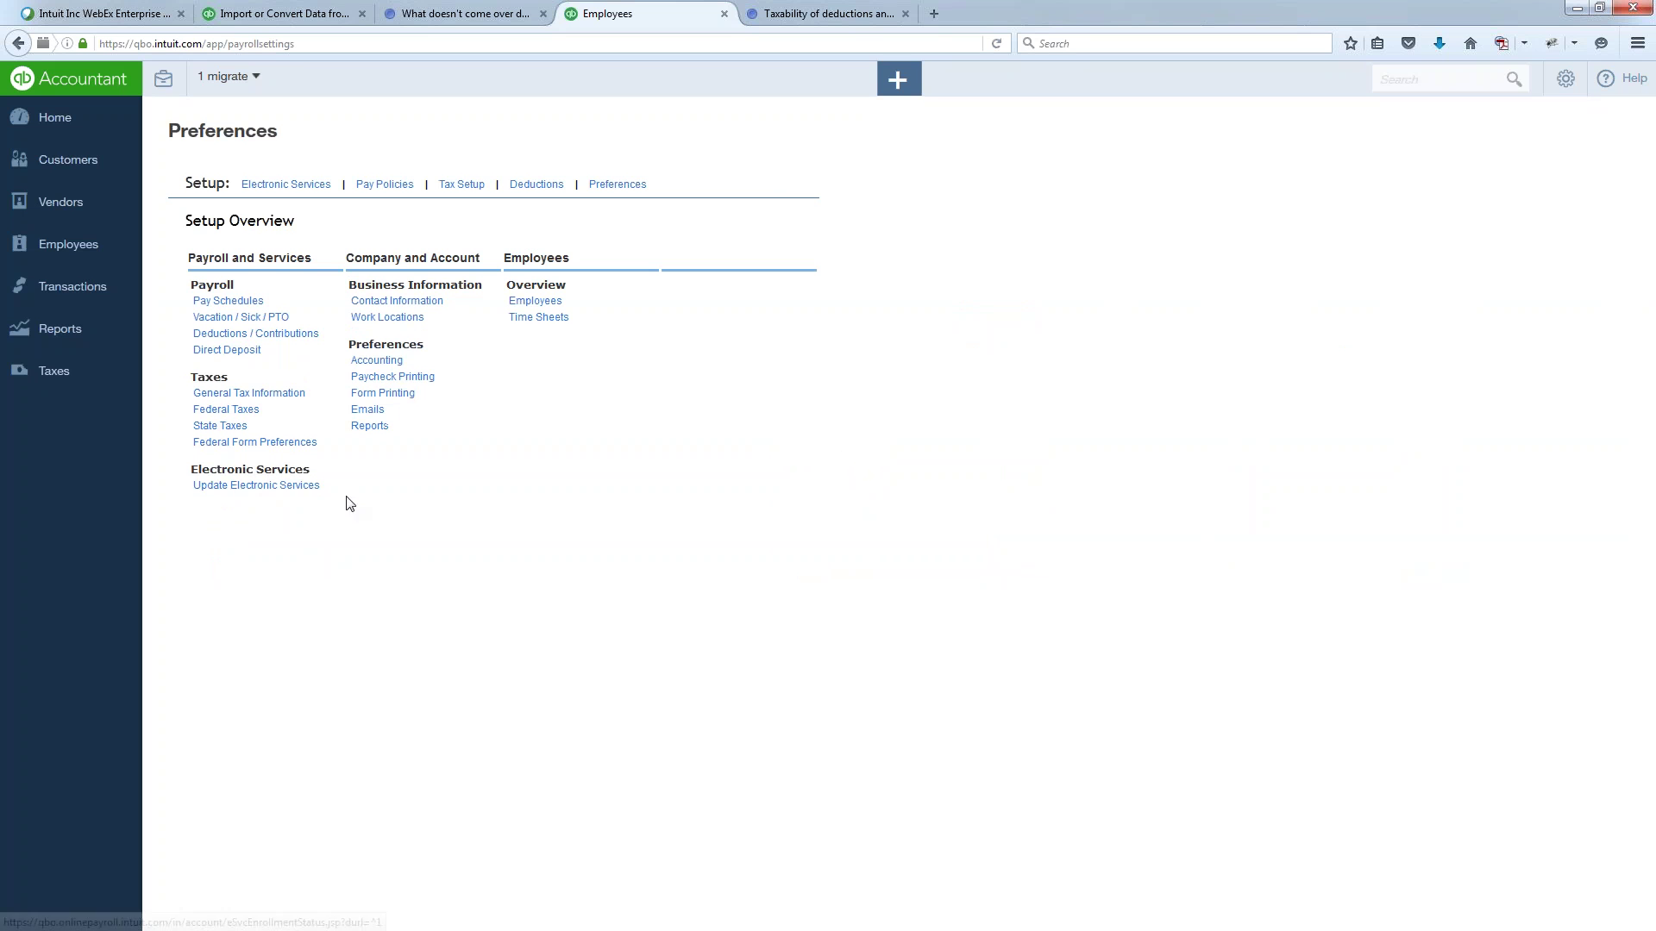
pyautogui.moveTo(192, 487); pyautogui.dragTo(321, 489)
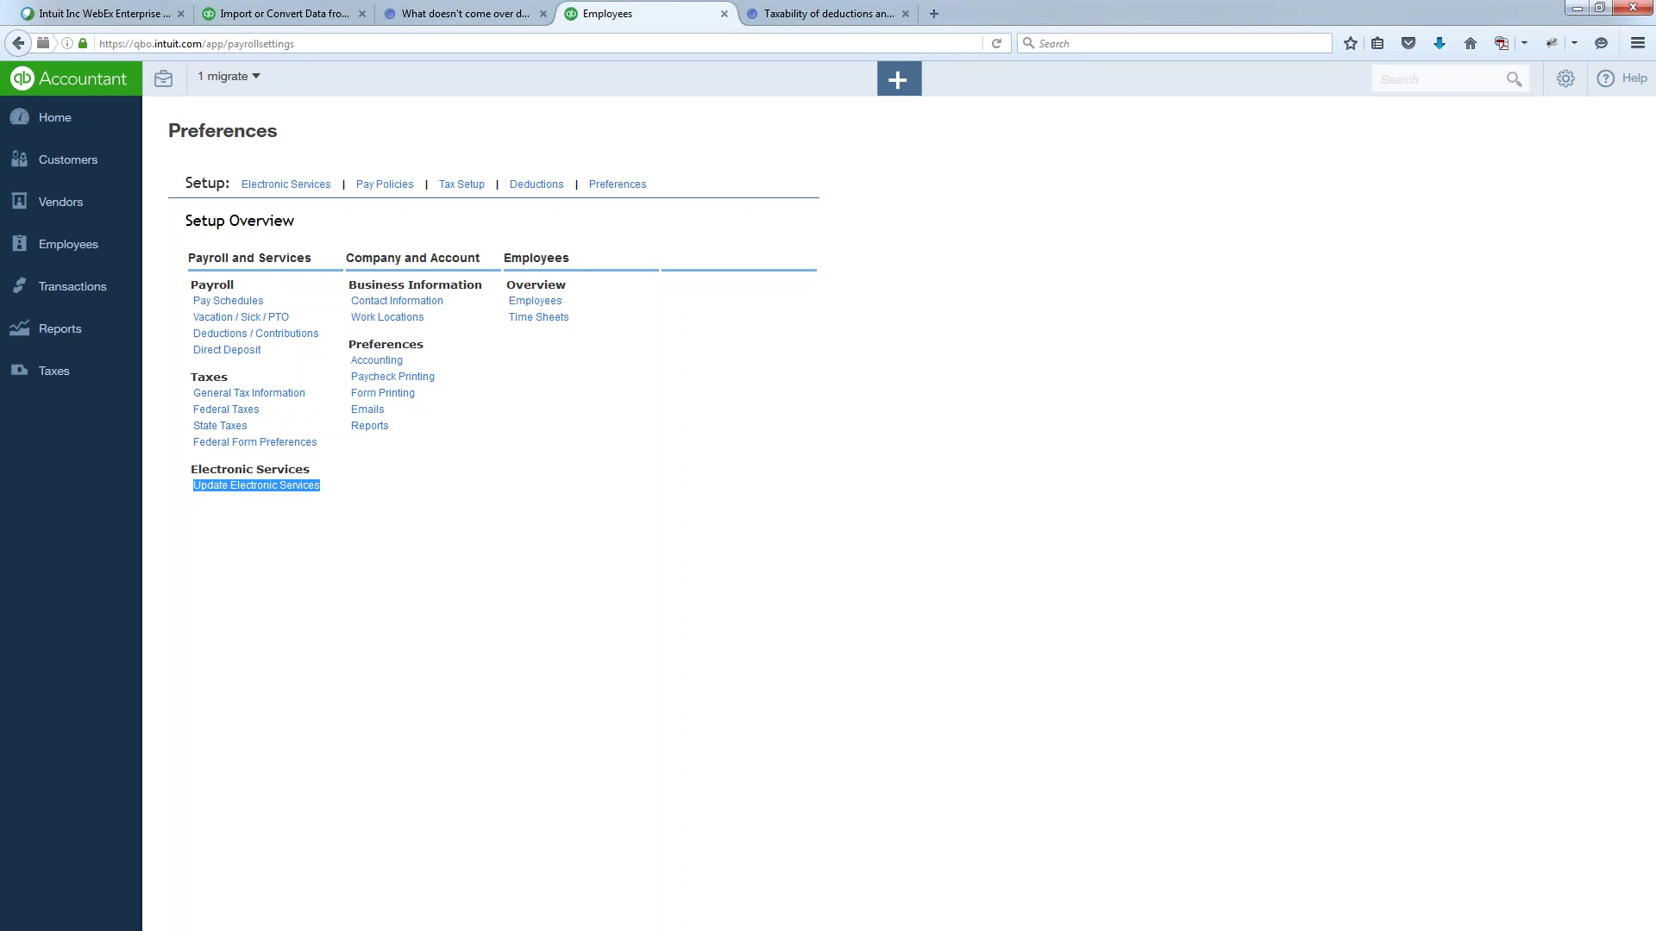
pyautogui.click(325, 553)
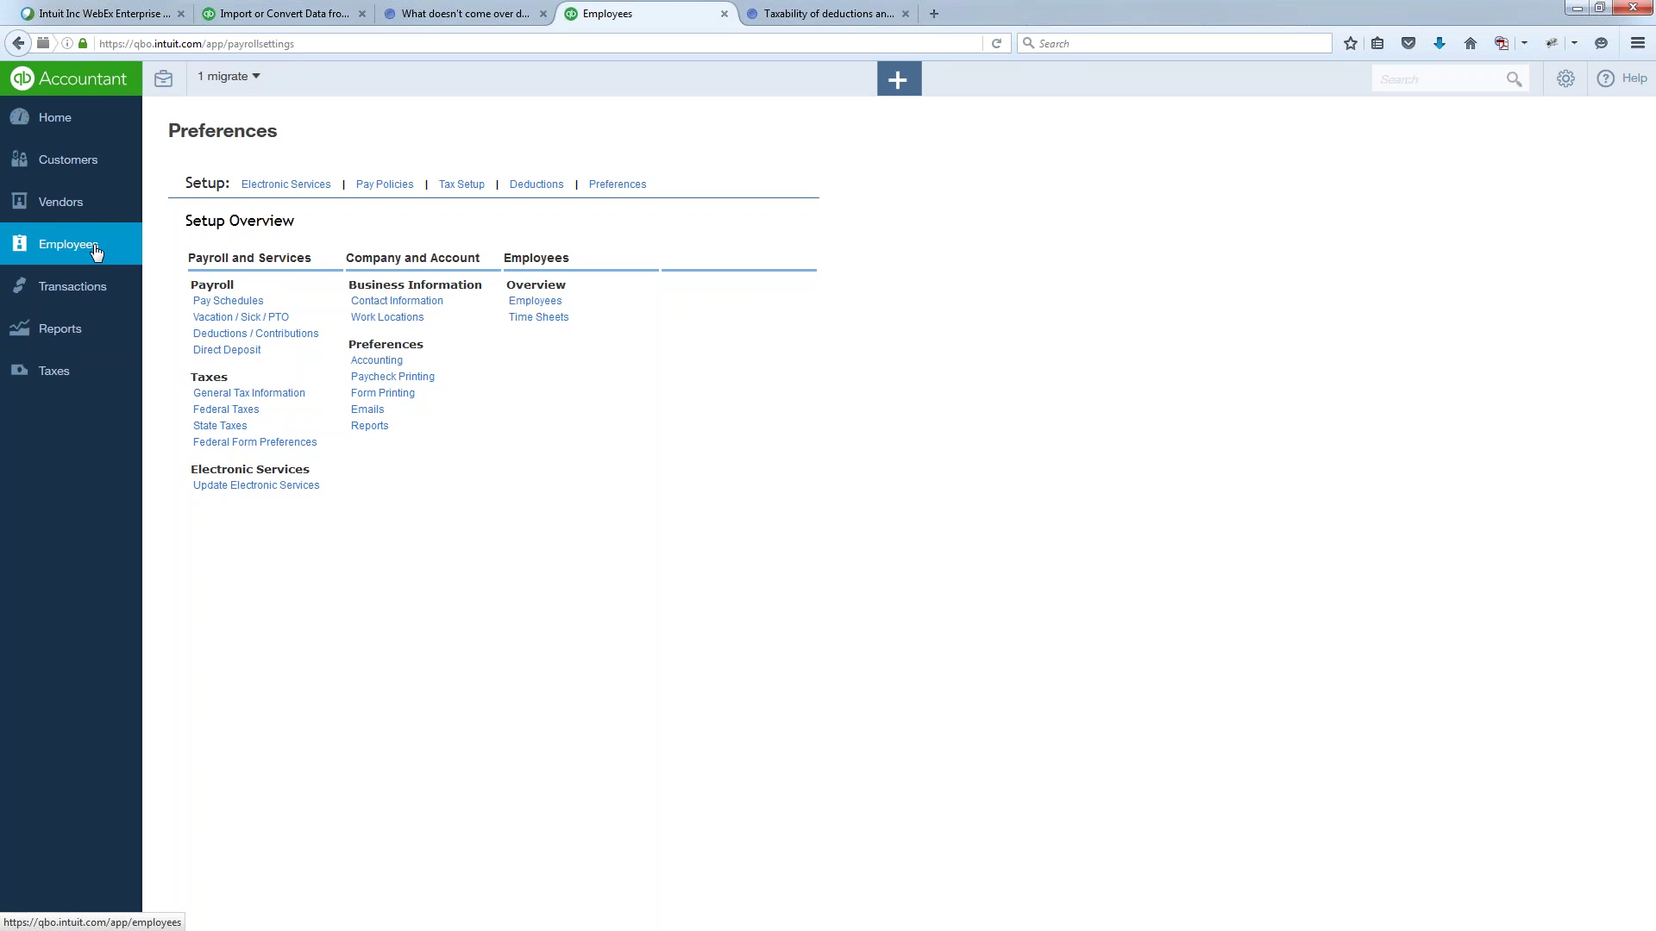
# - Filter the Employees list to inactive employees, then back to active employees
pyautogui.click(94, 249)
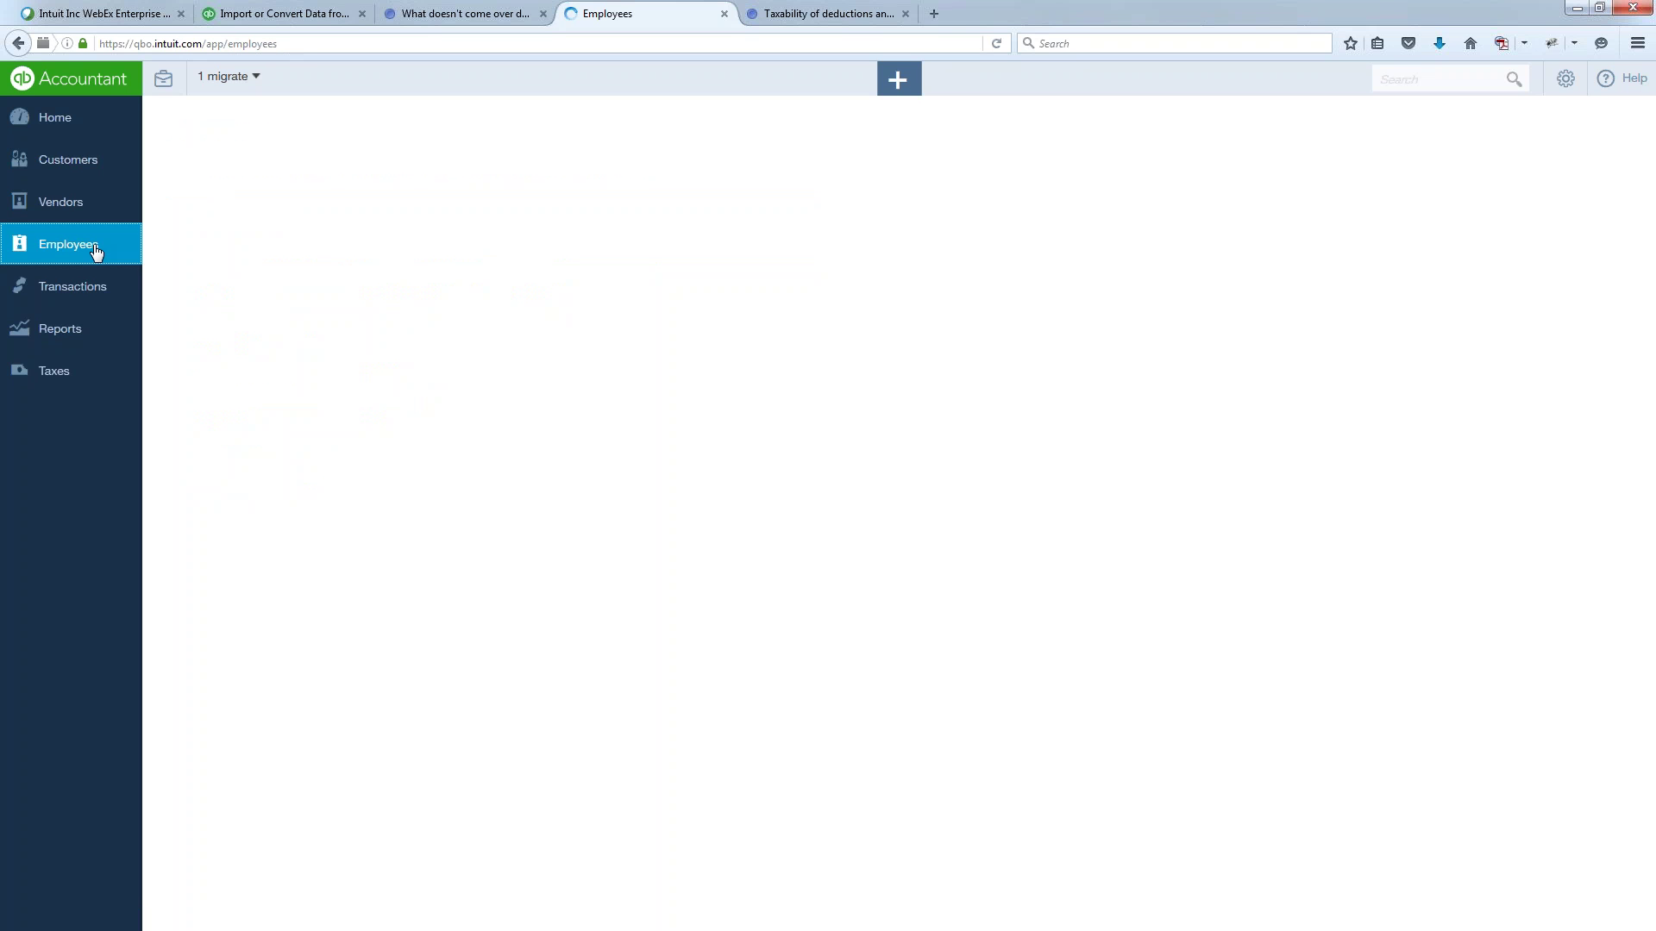
pyautogui.click(457, 372)
pyautogui.click(422, 426)
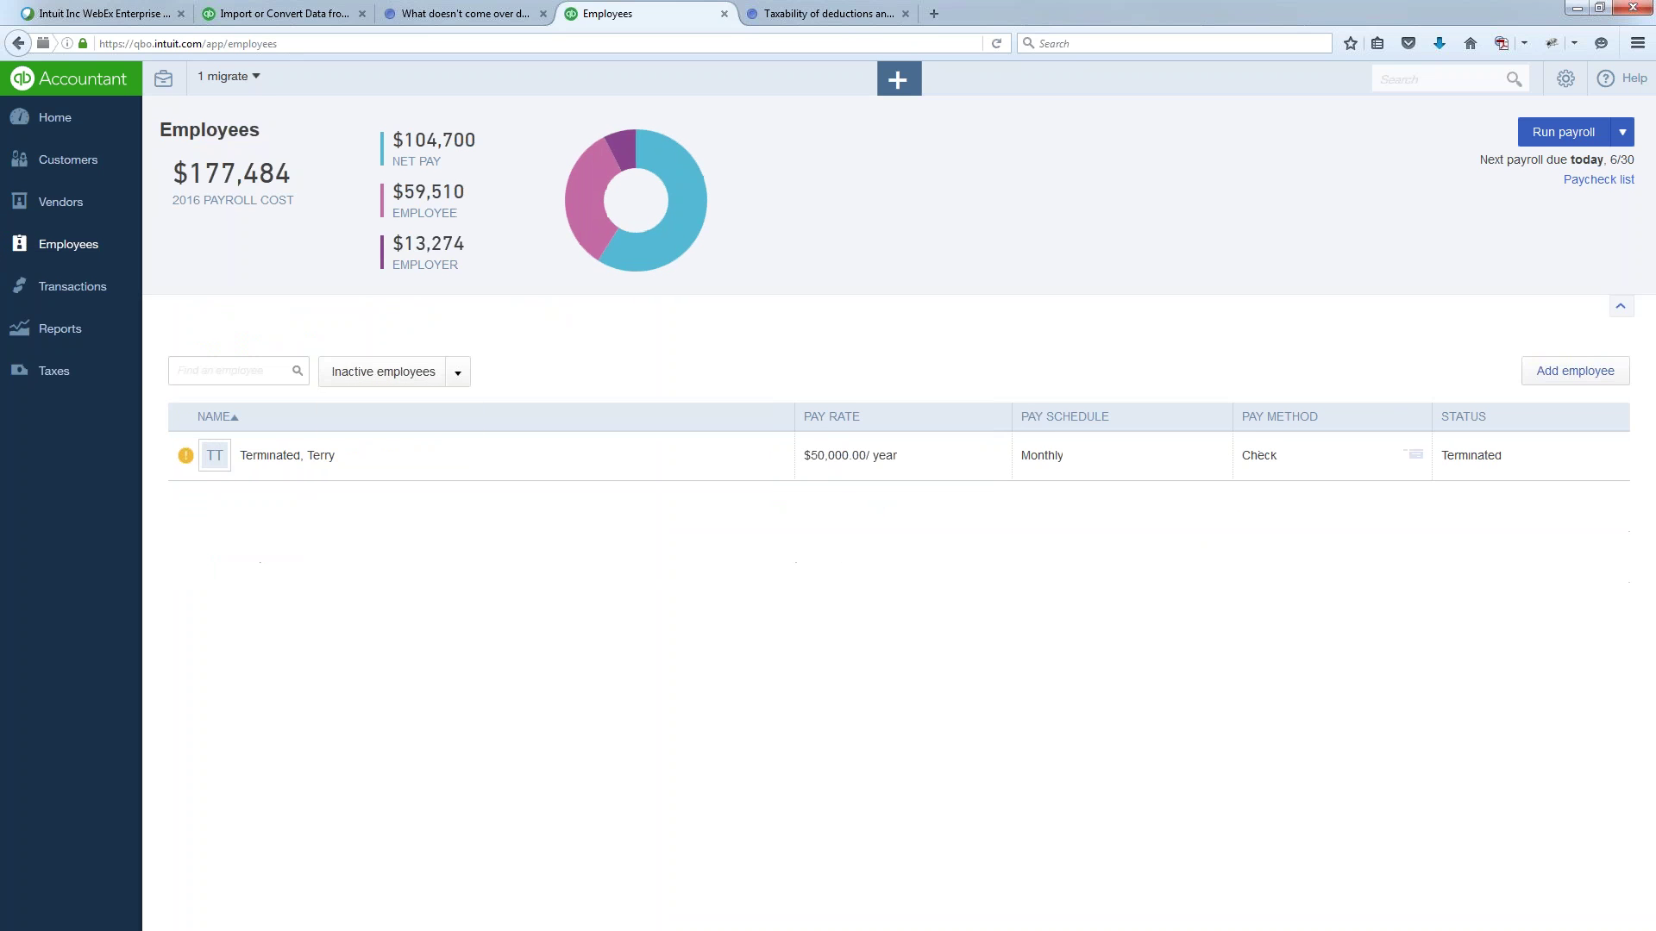
pyautogui.moveTo(177, 455)
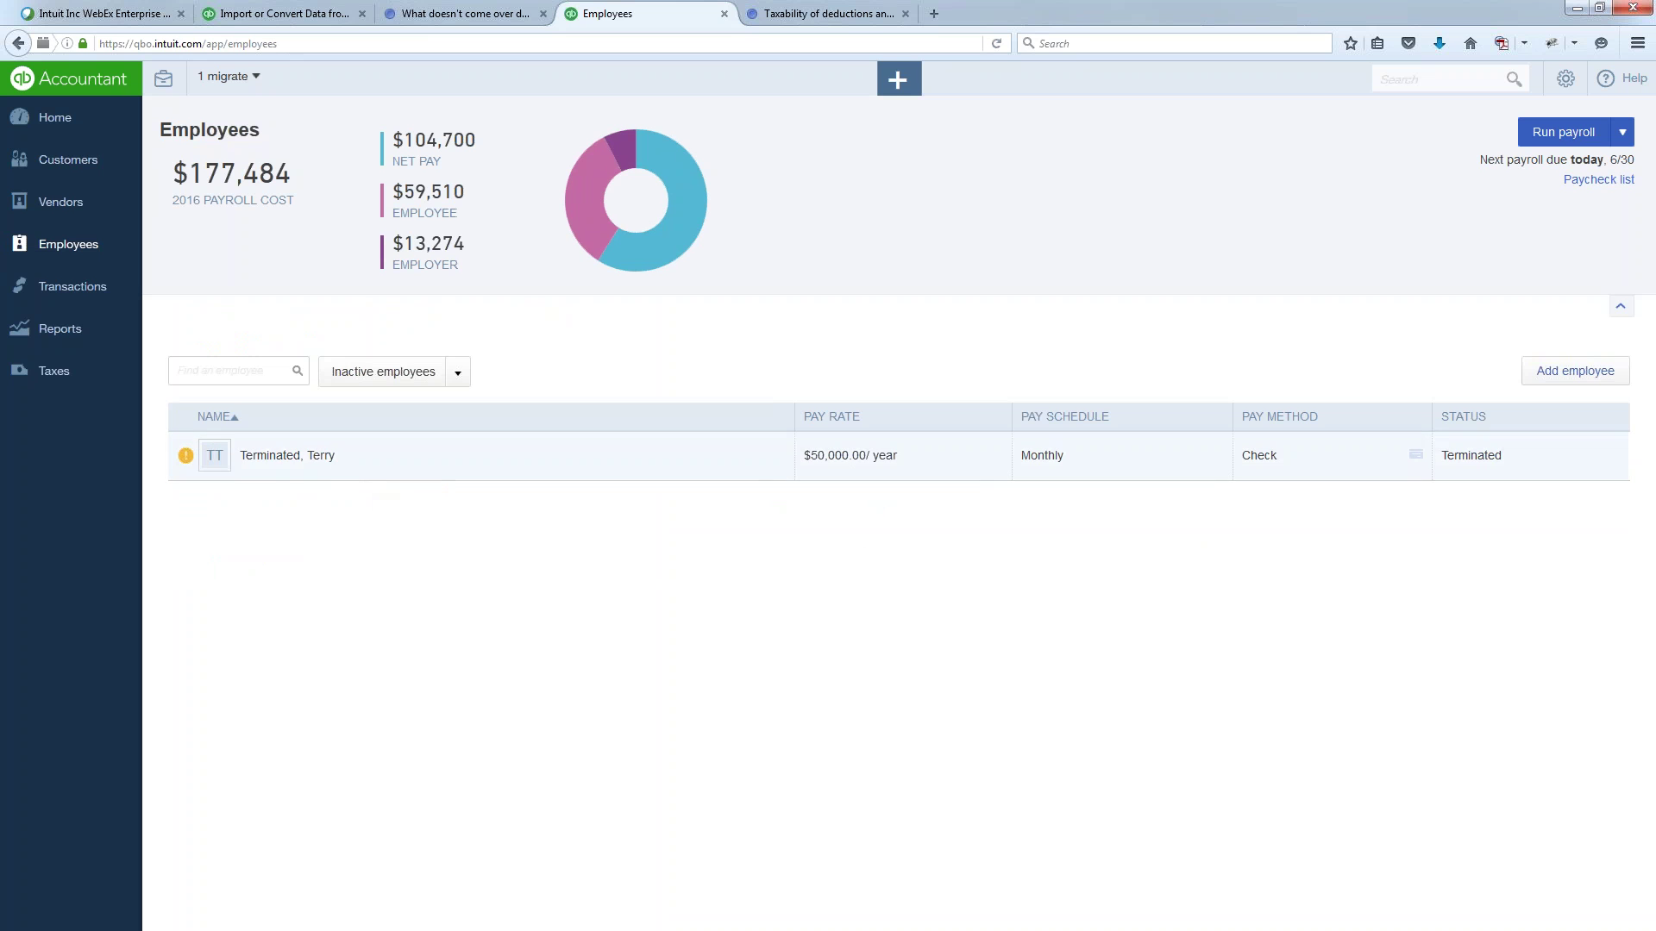
pyautogui.click(457, 371)
pyautogui.click(410, 399)
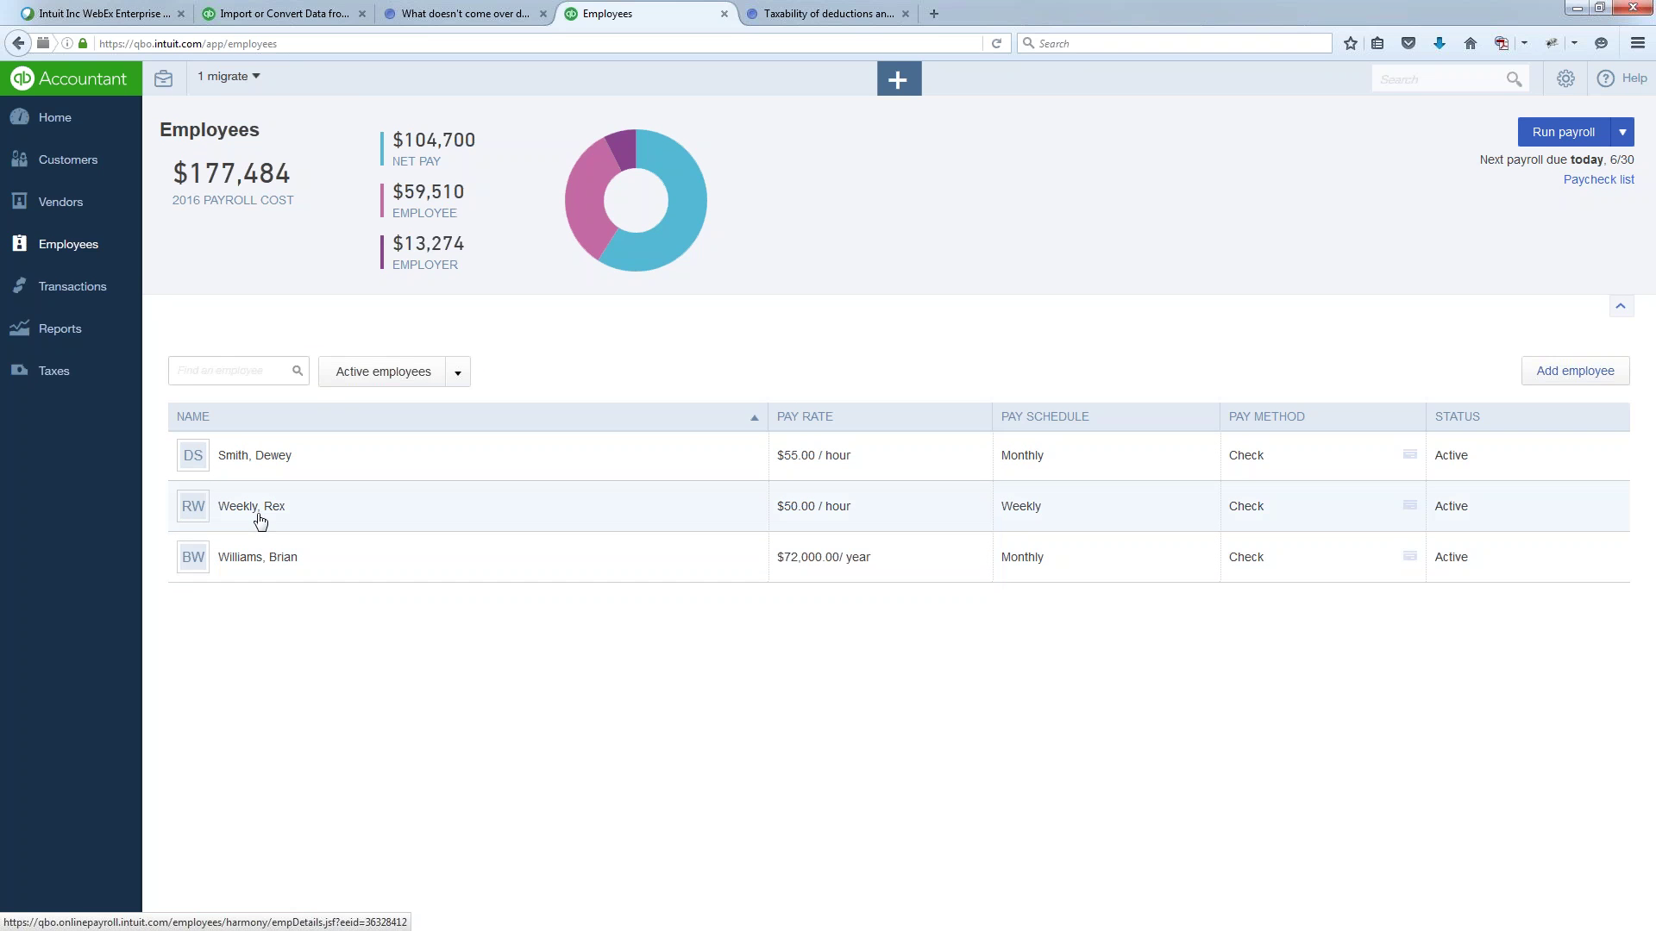
# - Set a monthly-paid employee's status to Terminated, then close the editor without saving
pyautogui.click(256, 460)
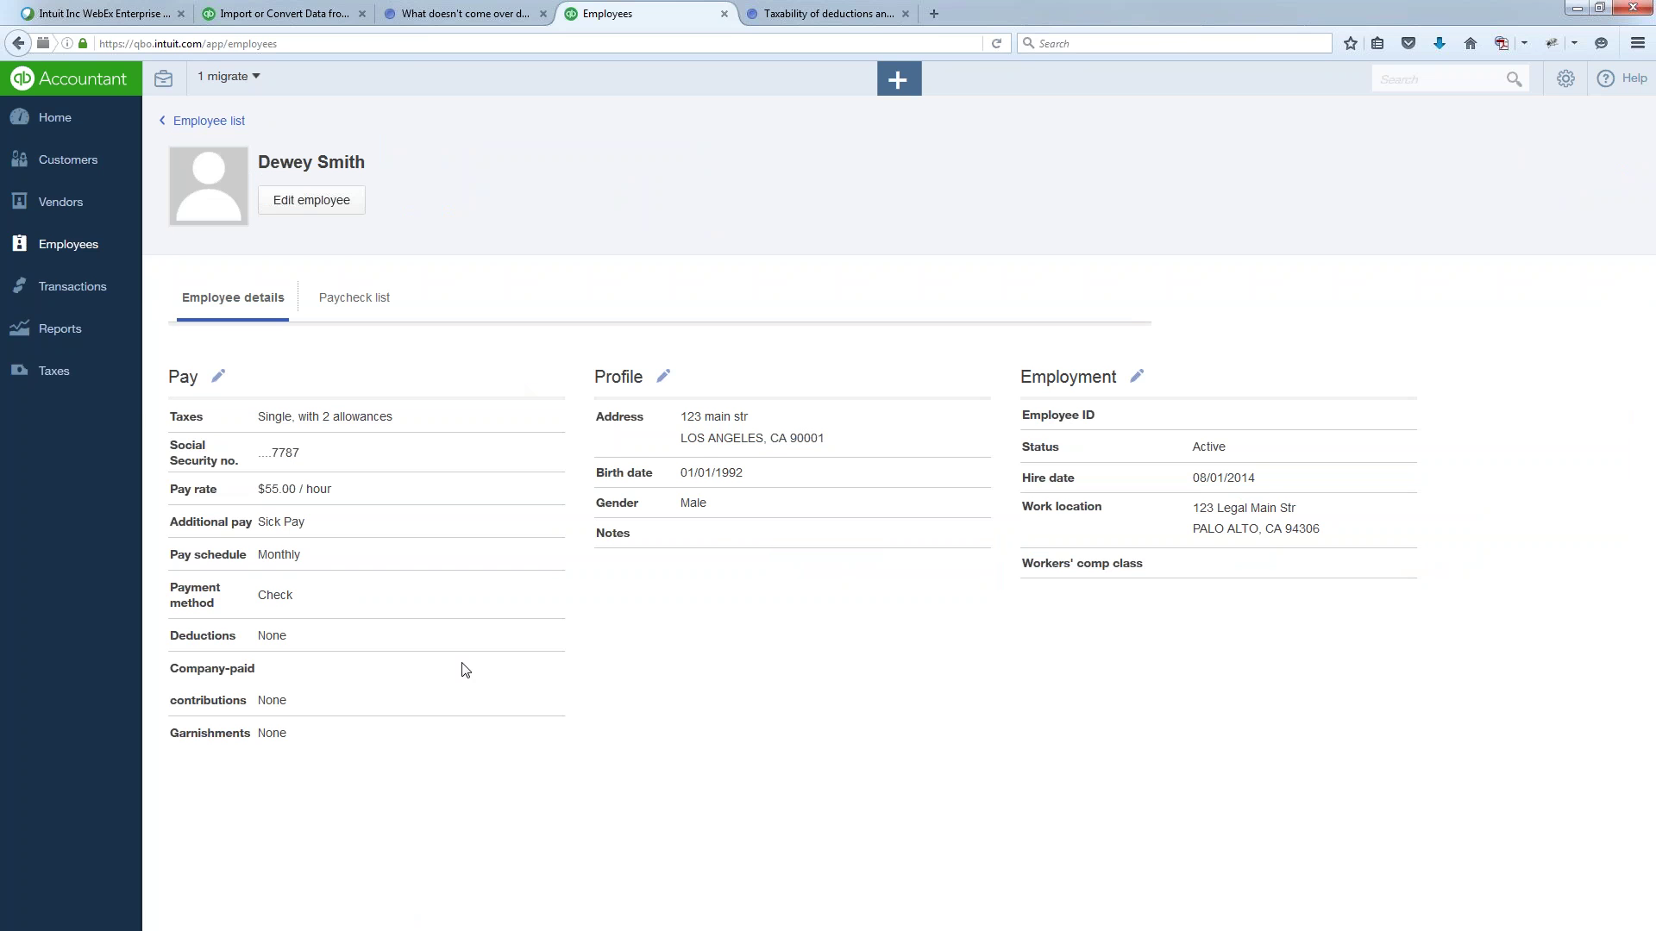
pyautogui.click(1138, 377)
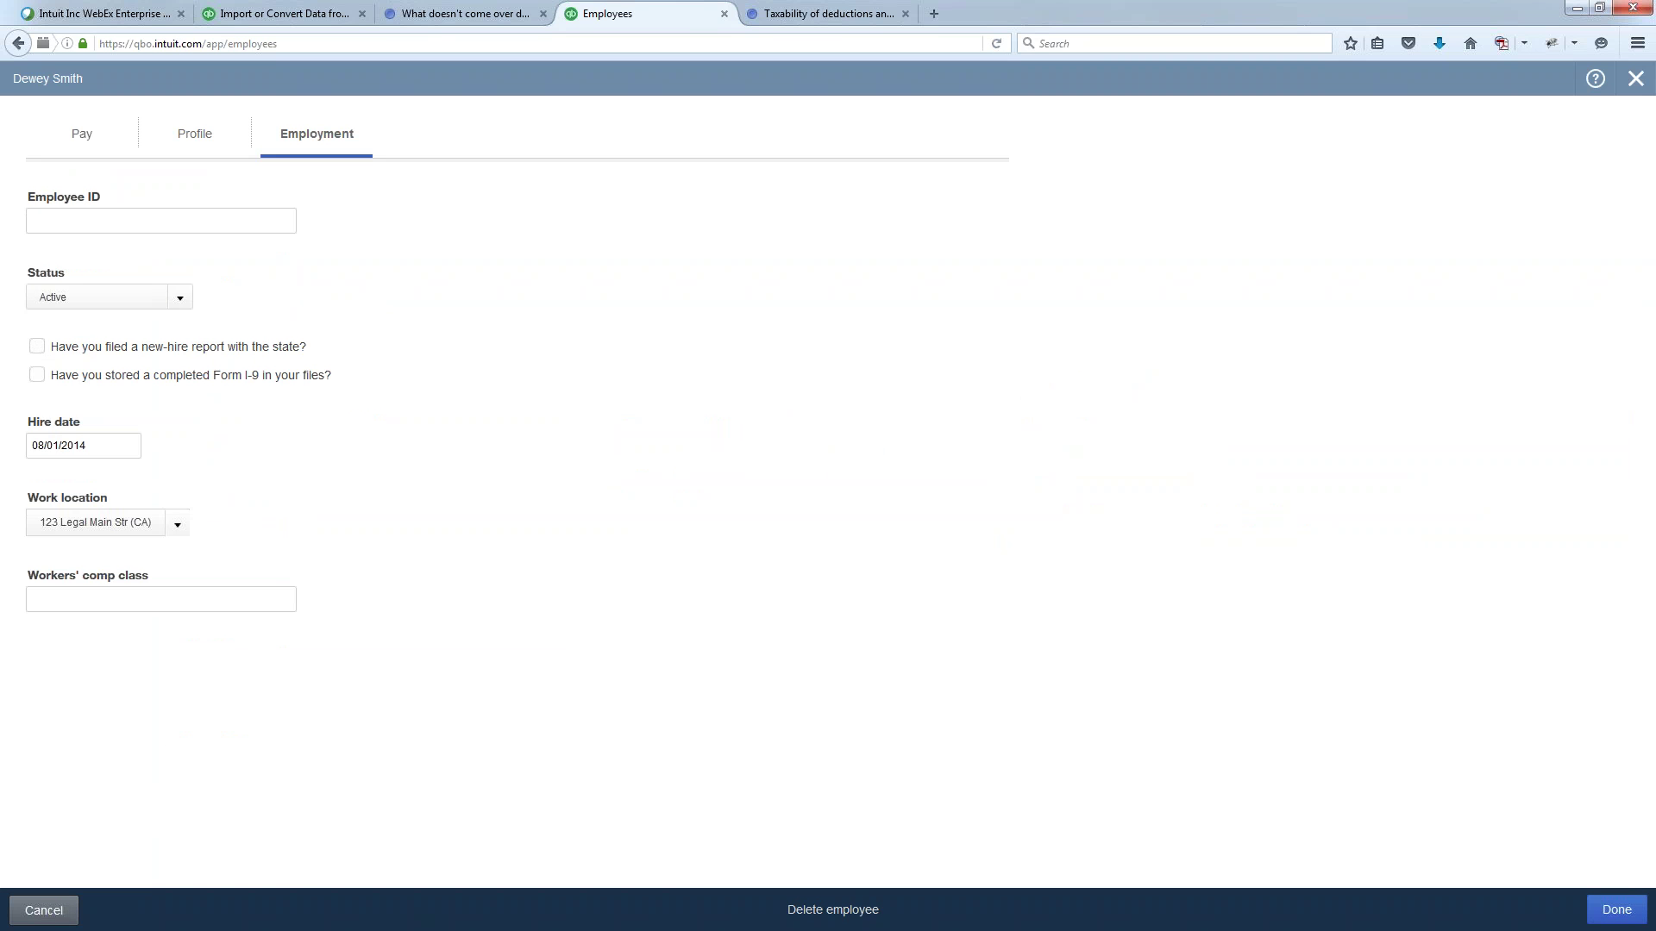
pyautogui.click(180, 298)
pyautogui.click(116, 435)
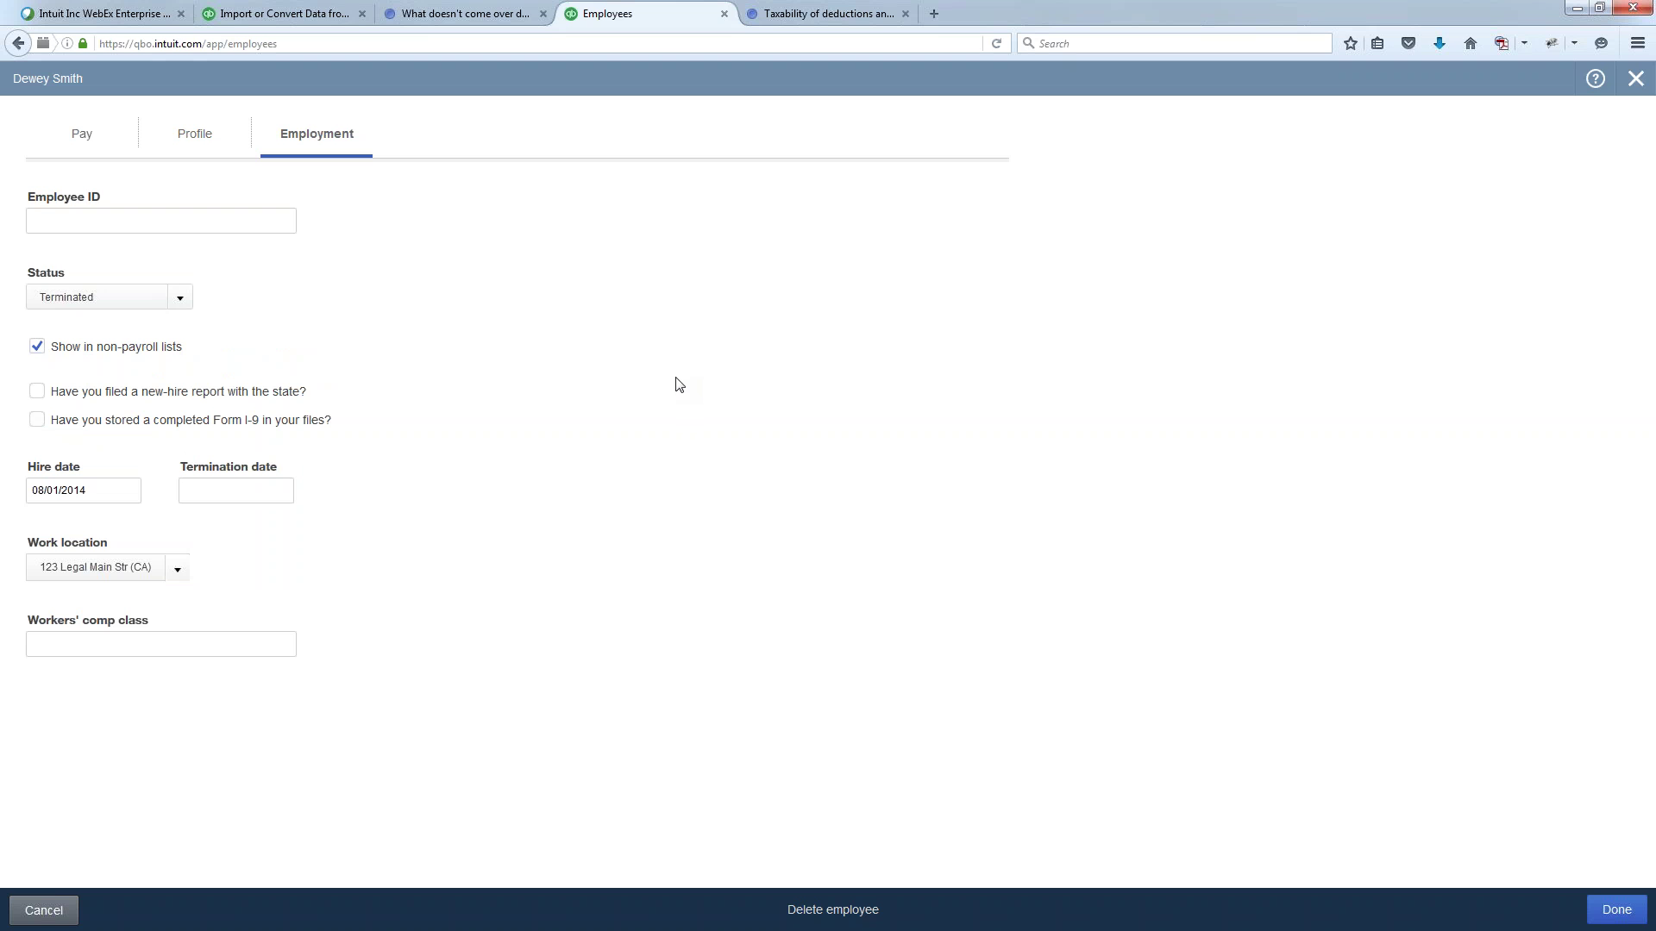
pyautogui.click(1634, 80)
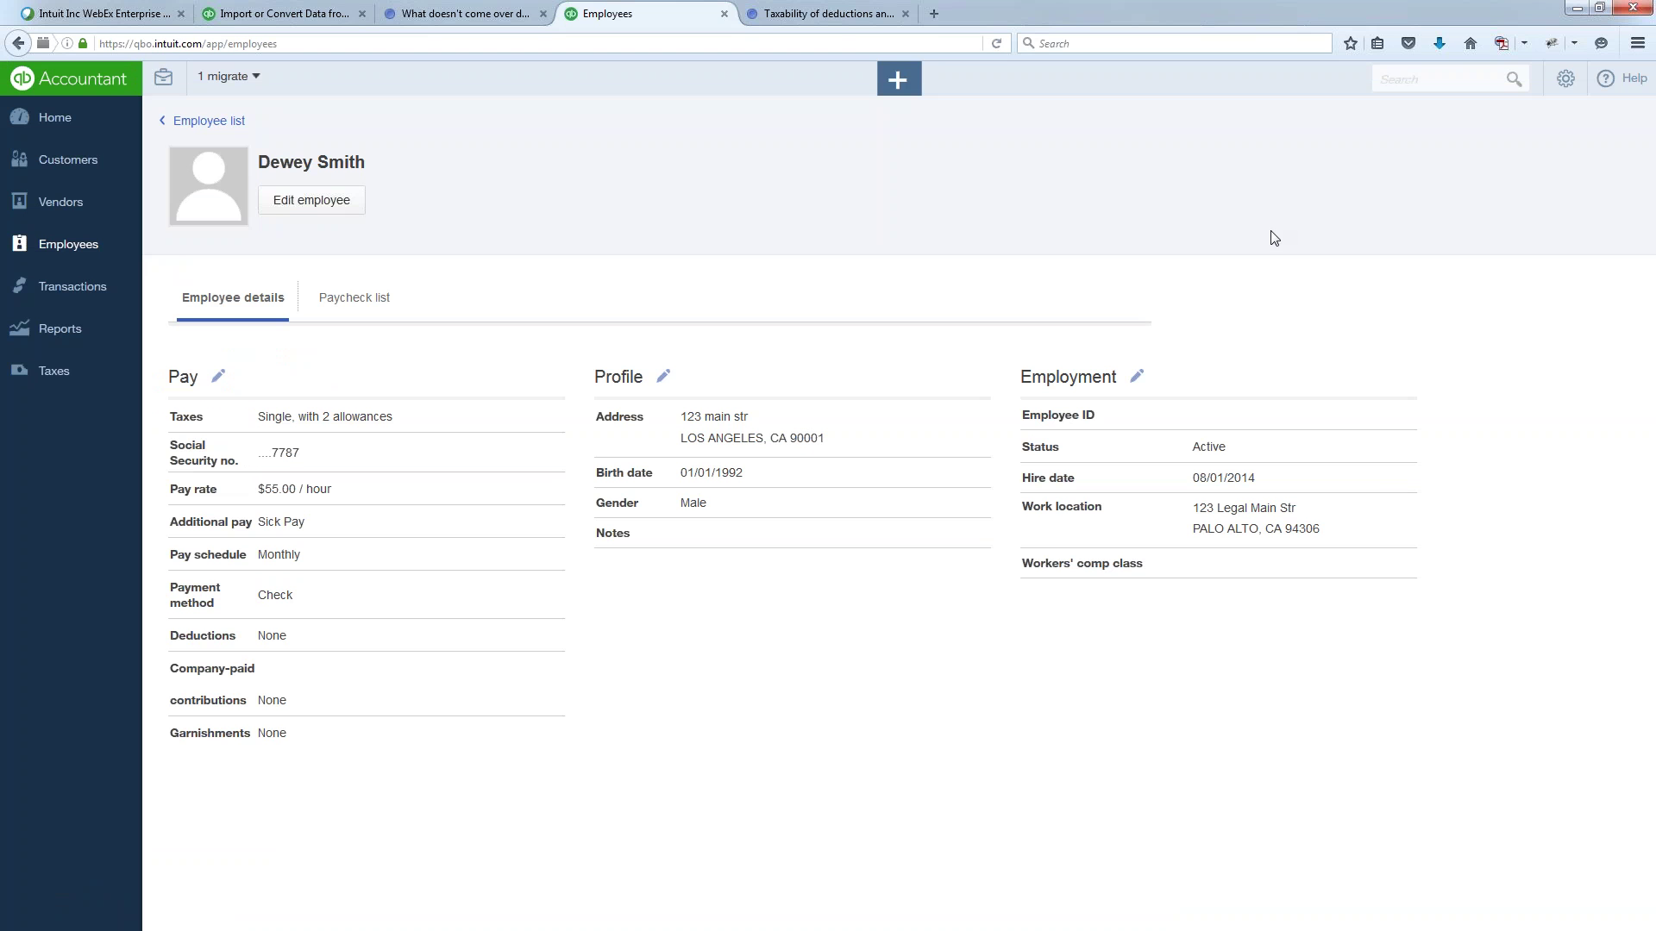